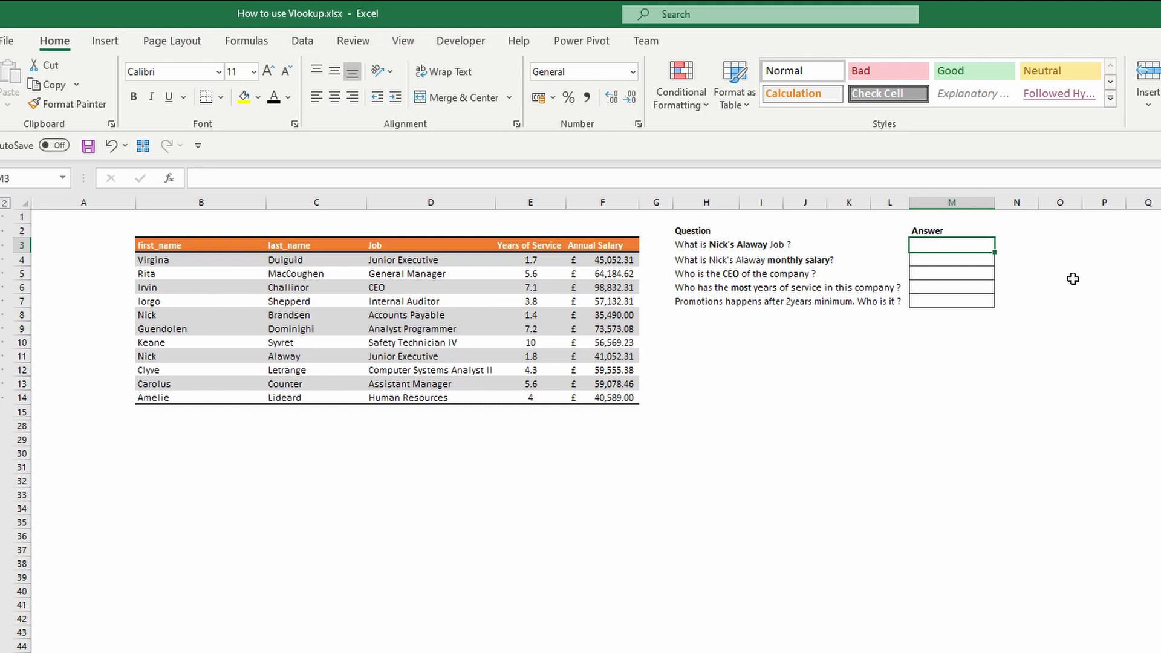
- Begin a VLOOKUP formula in M3 with the employee's first name as quoted lookup text and $B$3:$F$14 as the absolute table array
type("=")
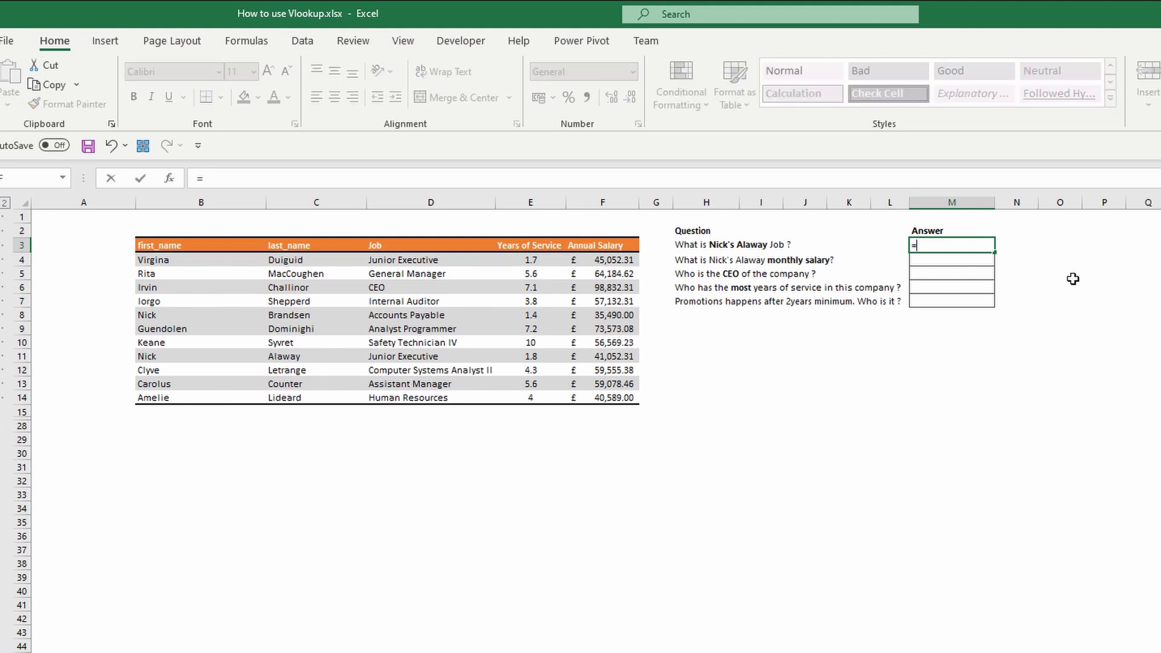
type("vl")
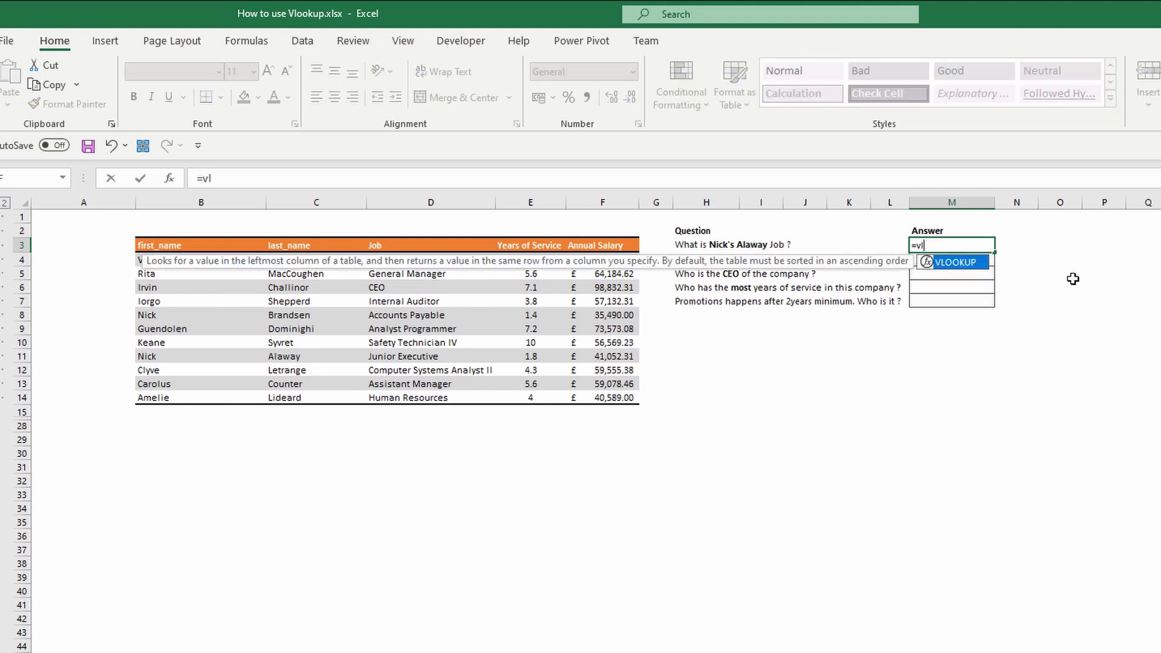
key("Tab")
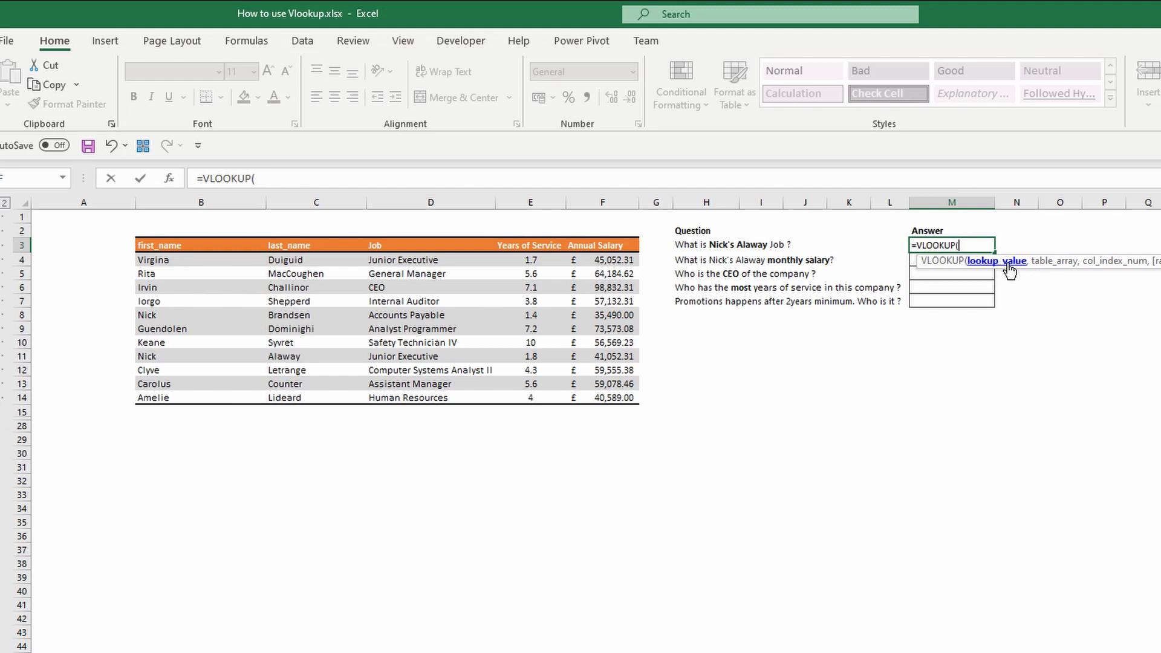
type("\"Nick")
type("\"")
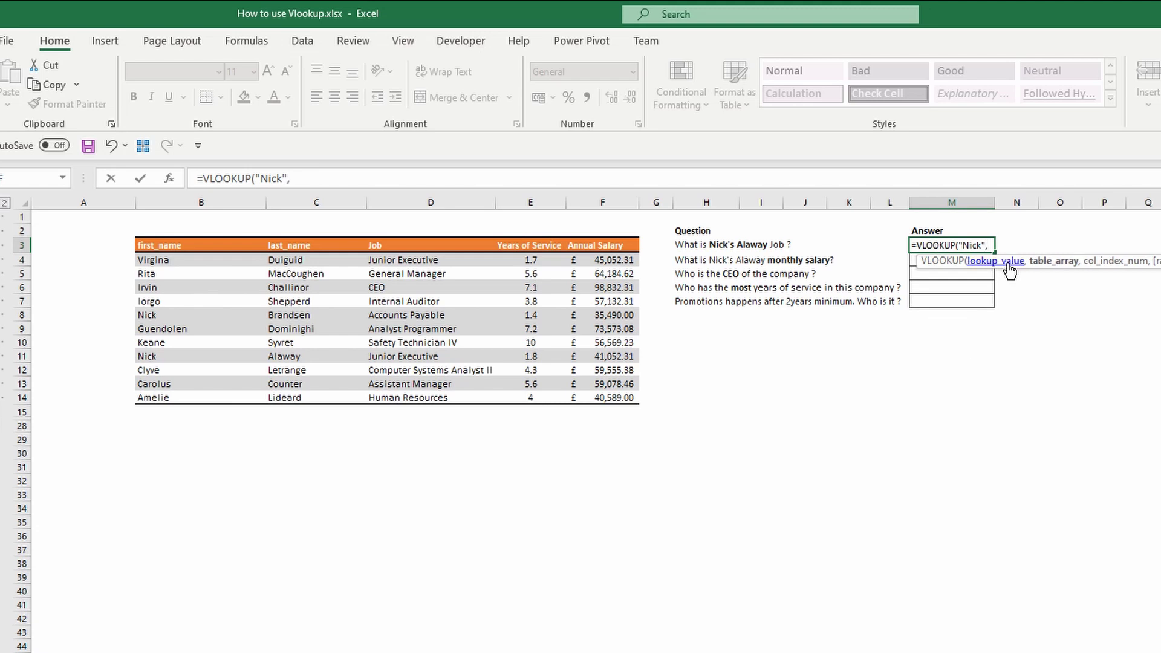
type(",")
left_click_drag(184, 248, 626, 399)
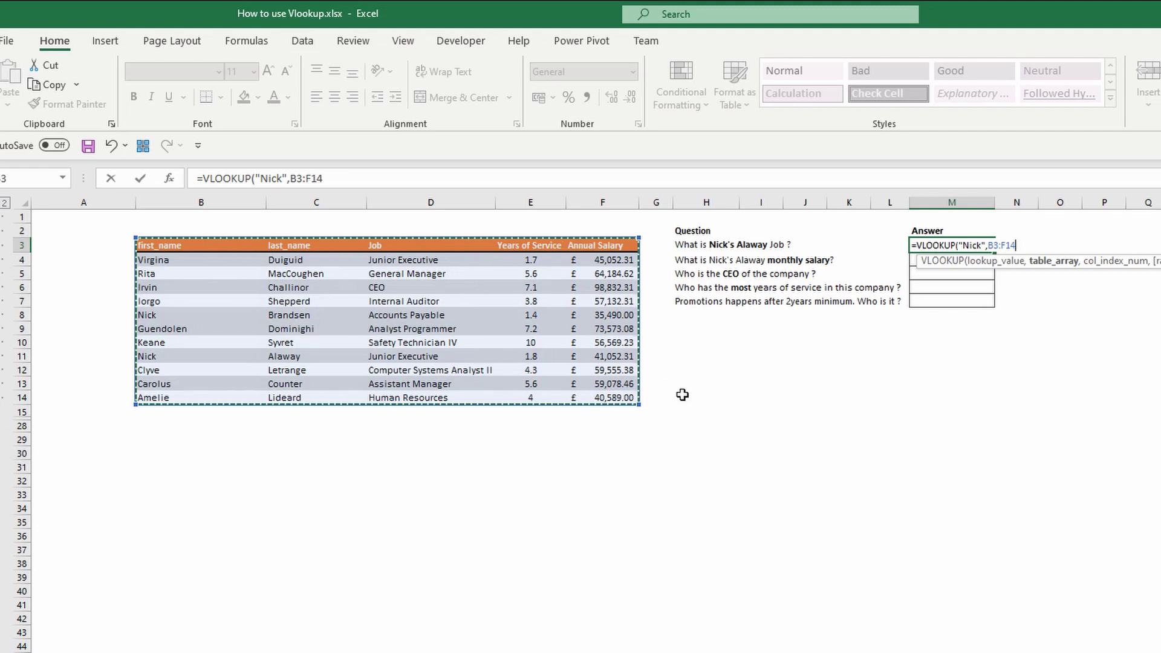
key("F4")
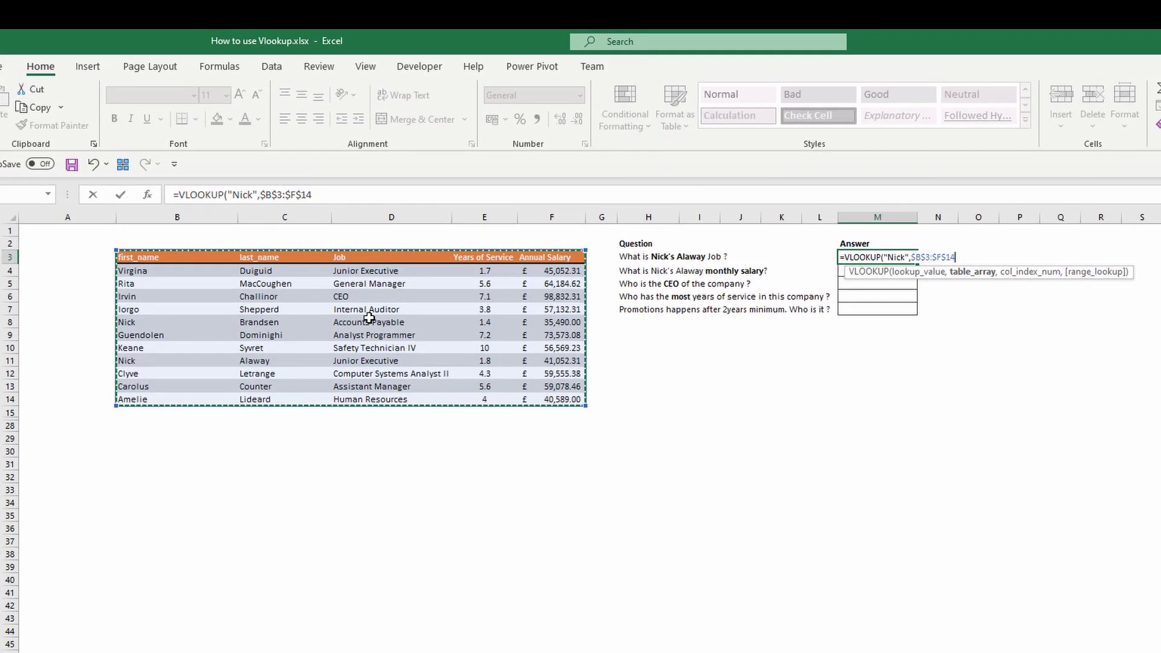
- Complete the VLOOKUP in M3 with column index 3 and FALSE for an exact match
type(",")
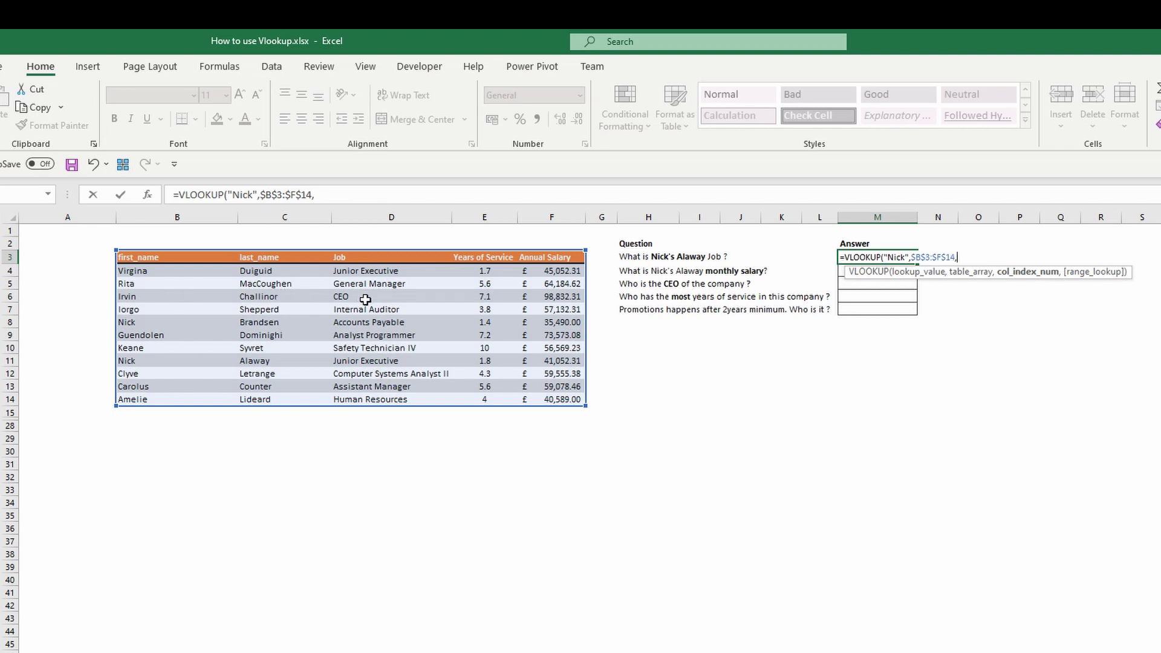
type("3,")
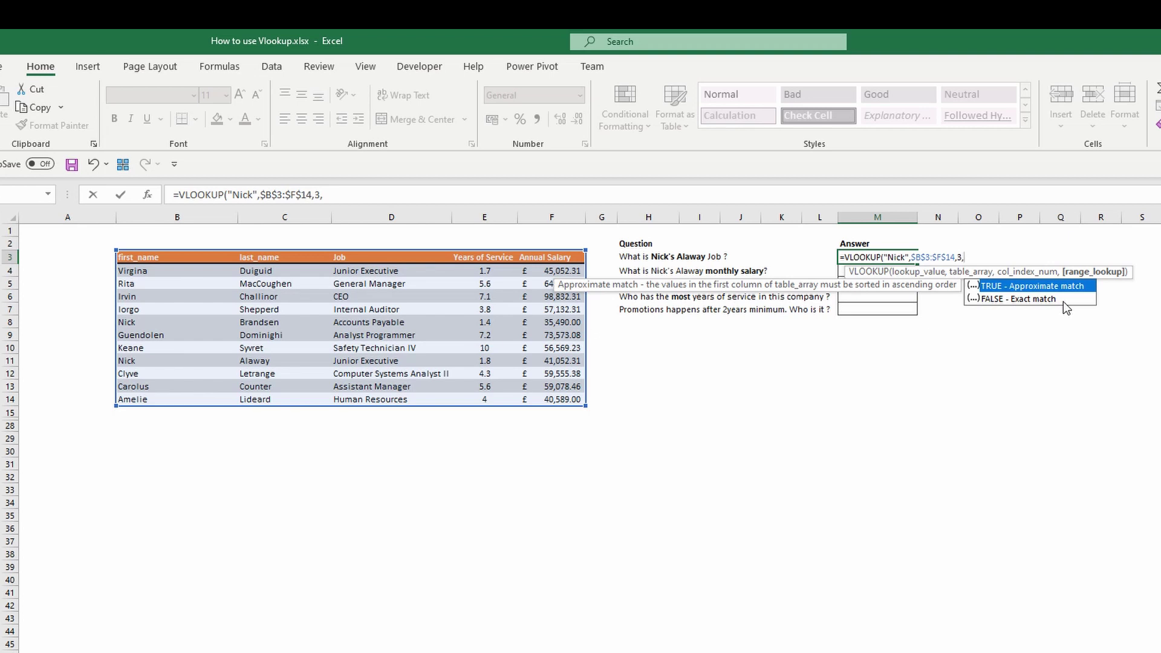
type("0")
key("BackSpace")
double_click(1063, 302)
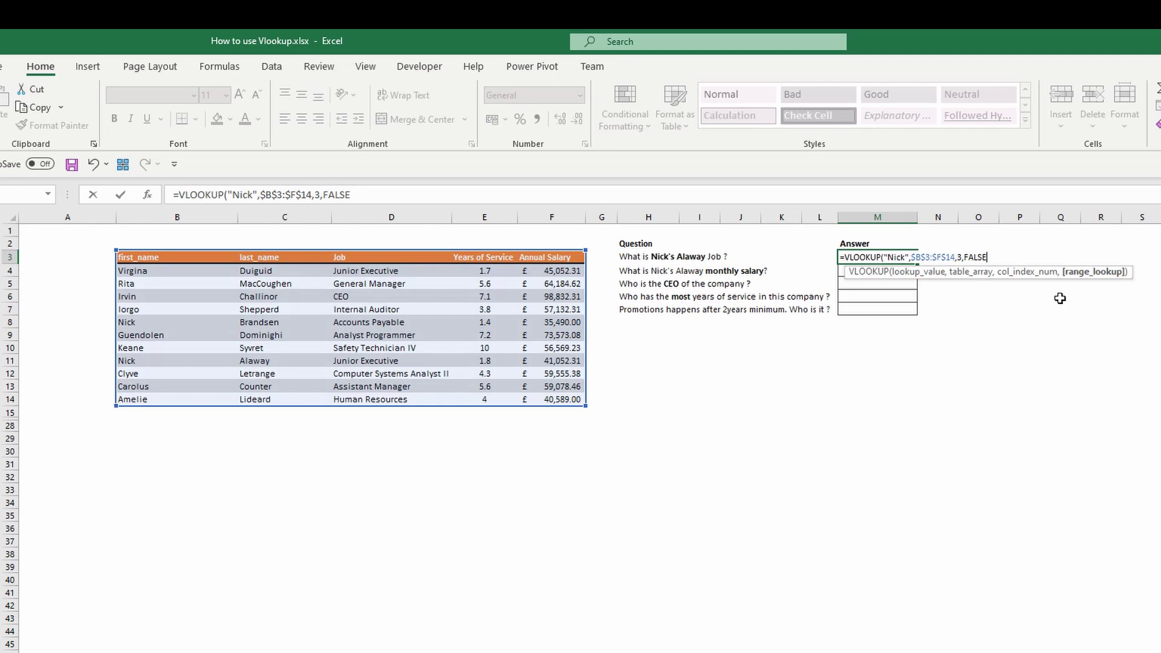
type(")")
key("Return")
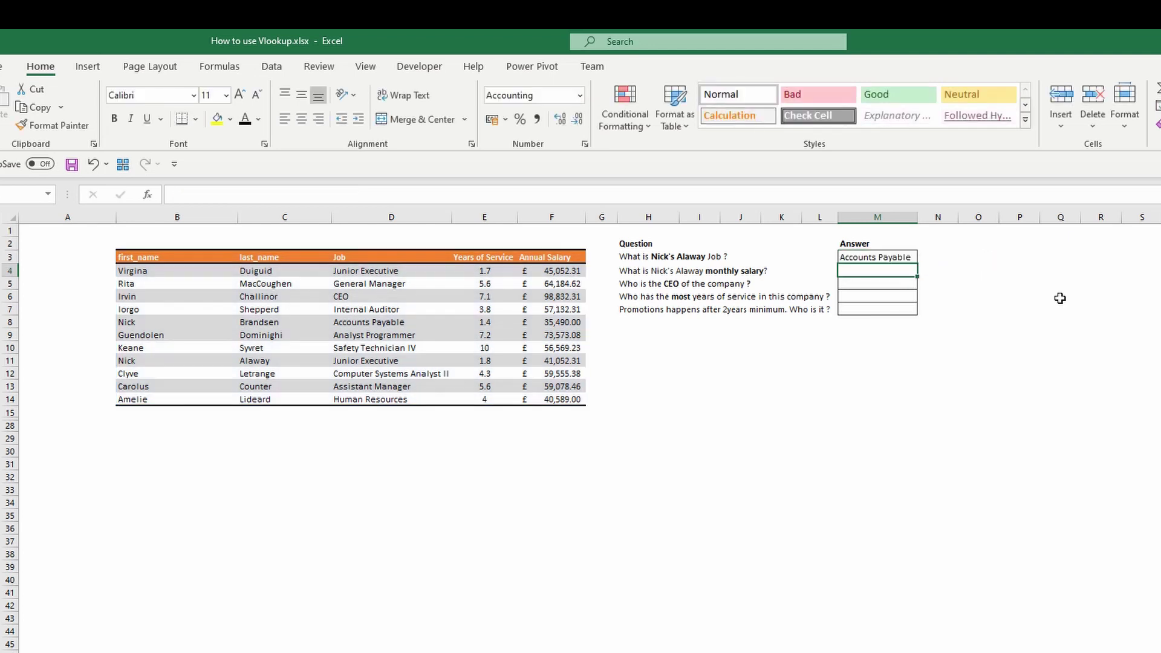
- Compare the M3 answer with the two table rows sharing the same first name and examine the formula's lookup value
left_click(905, 260)
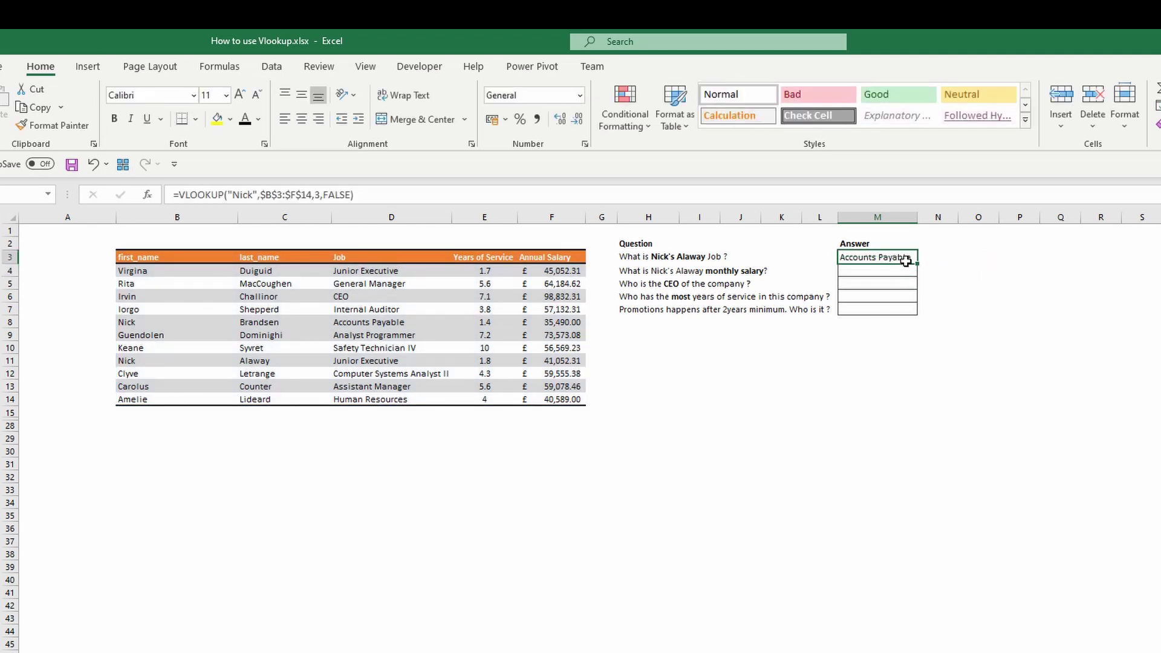
left_click(146, 362)
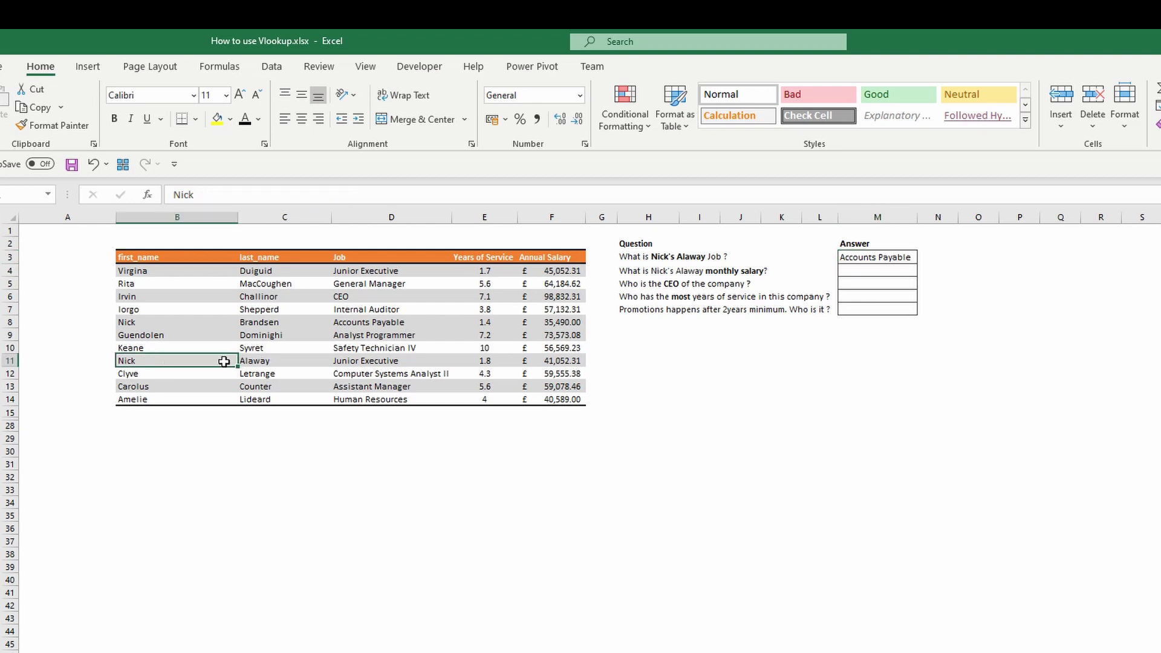
left_click_drag(225, 362, 347, 360)
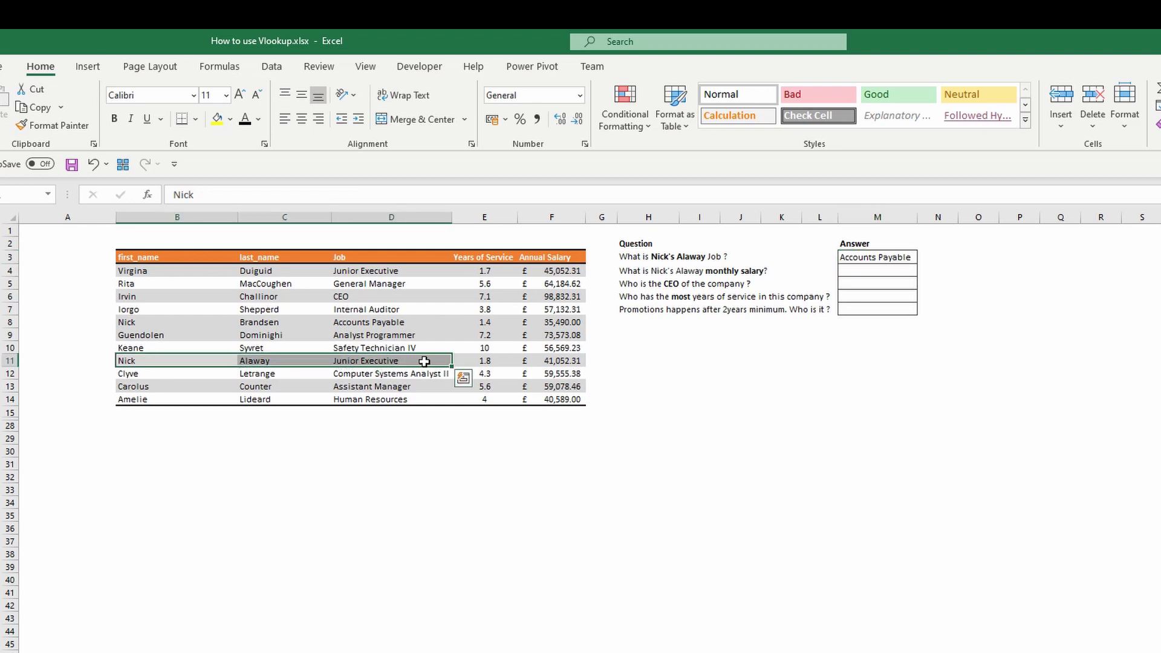
left_click(873, 256)
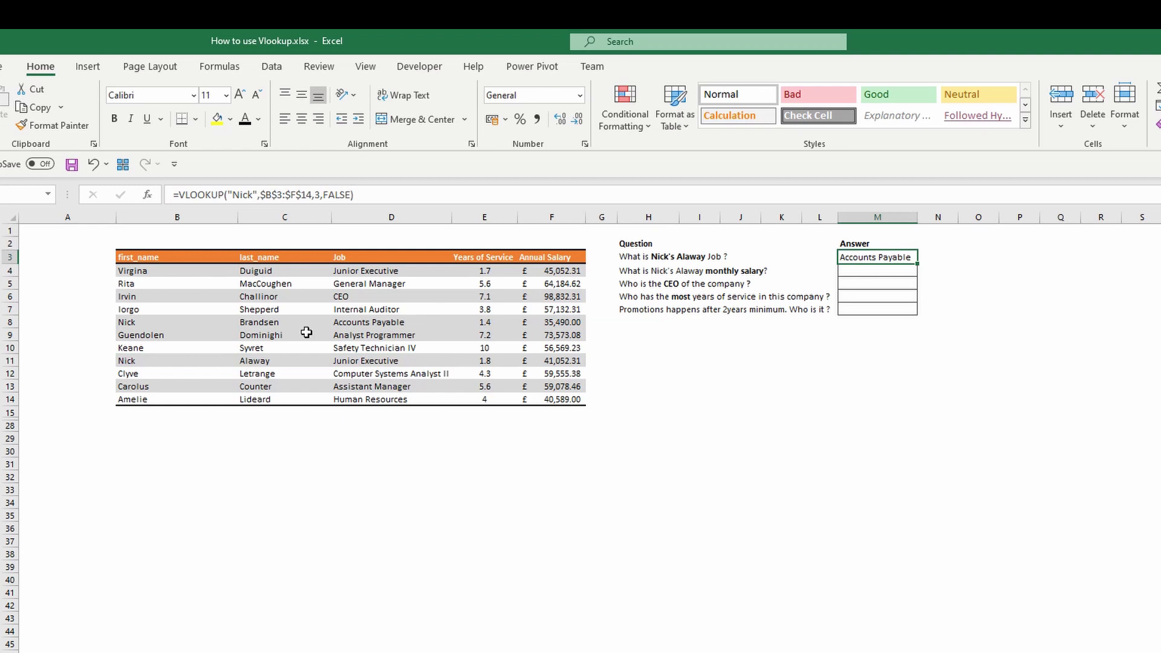
left_click_drag(159, 321, 454, 317)
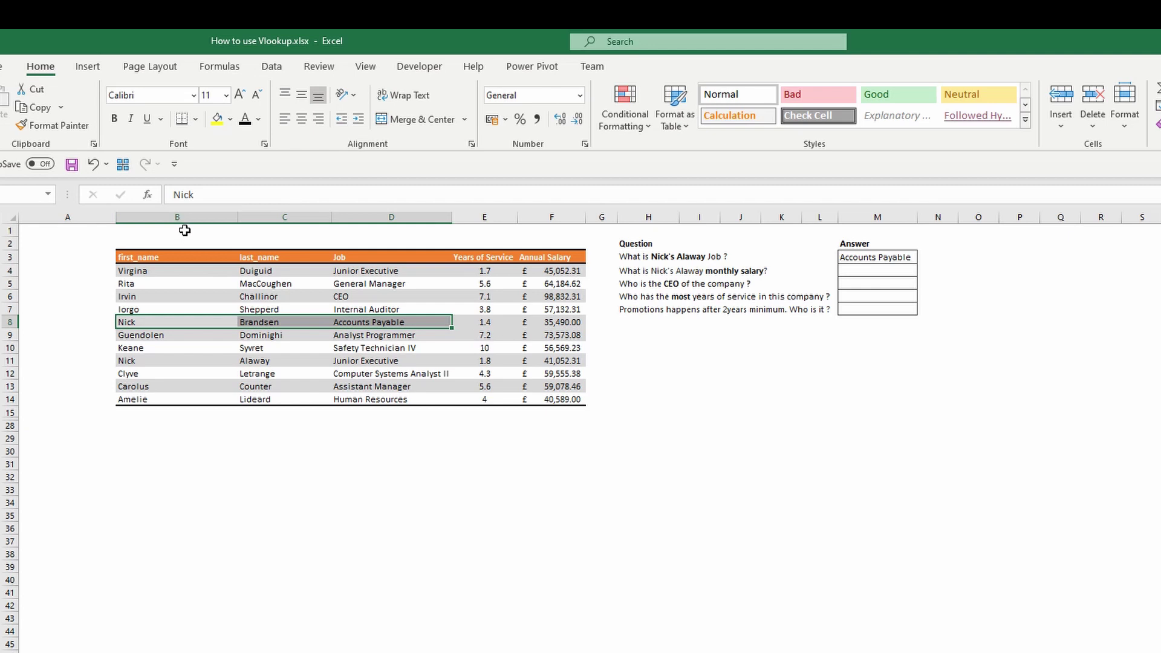
left_click(873, 255)
left_click_drag(179, 194, 225, 197)
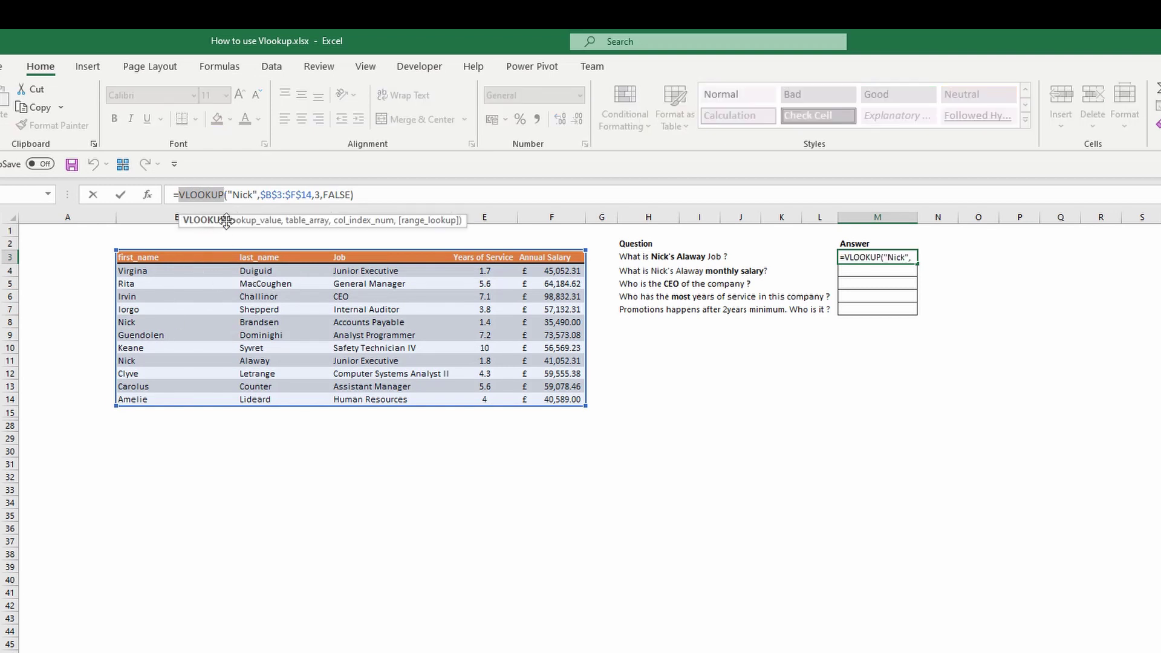
left_click_drag(227, 195, 258, 192)
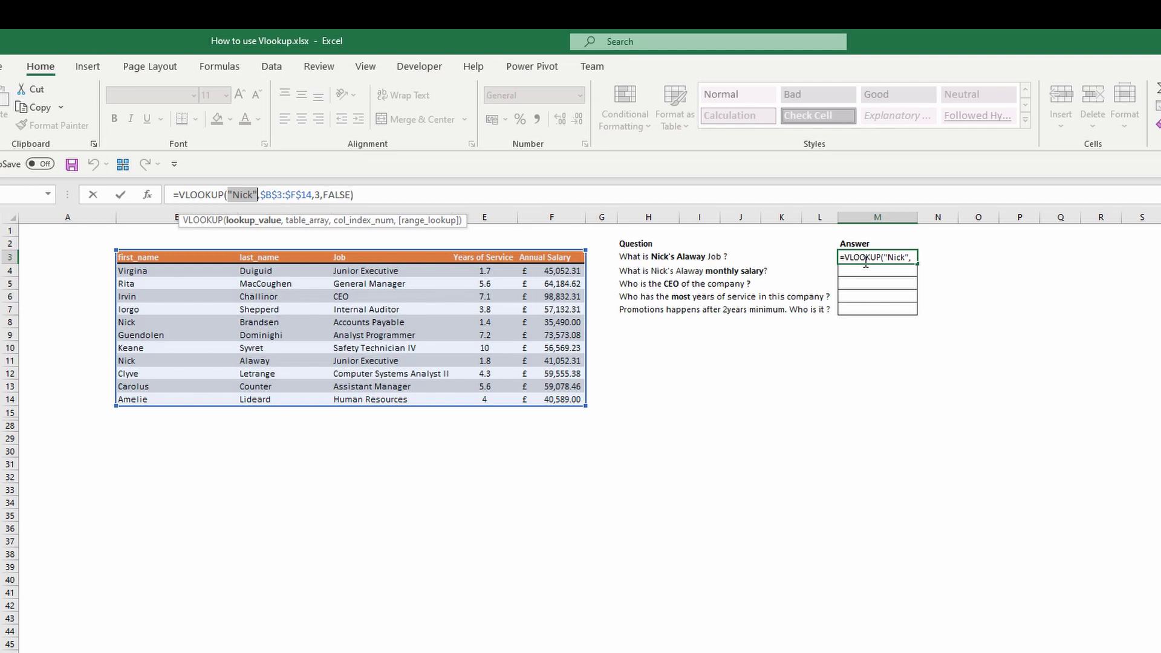
key("Escape")
- Copy the first_name column B3:B14 into the empty column A, starting at A3
left_click(153, 256)
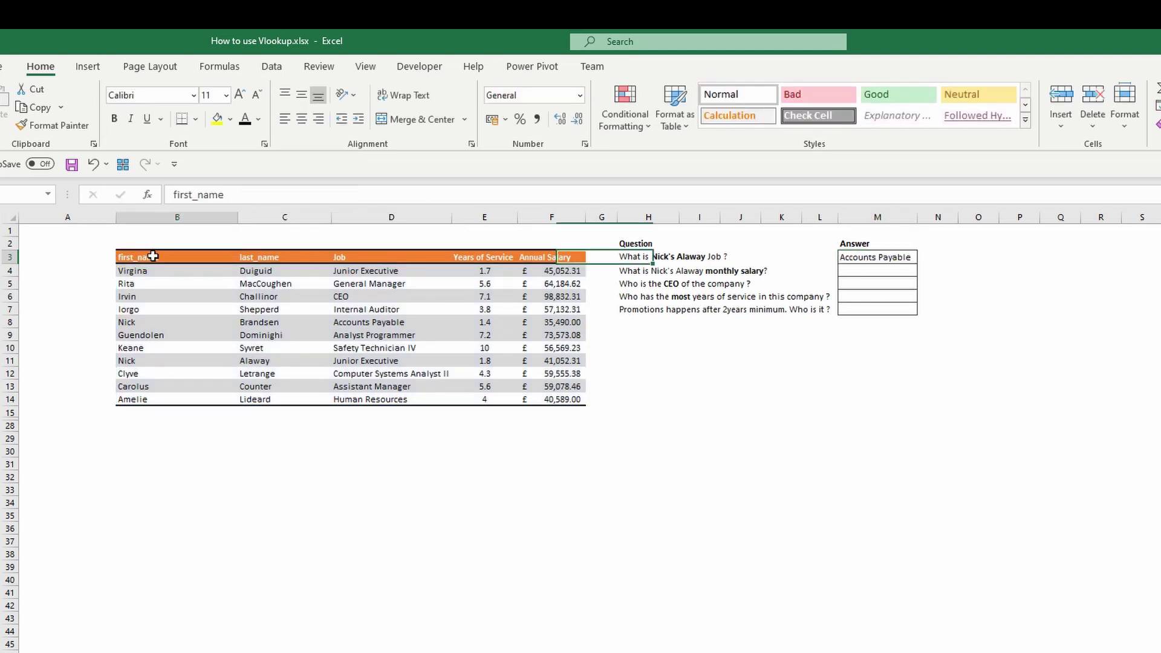
left_click_drag(153, 256, 173, 398)
key("ctrl+c")
left_click(81, 257)
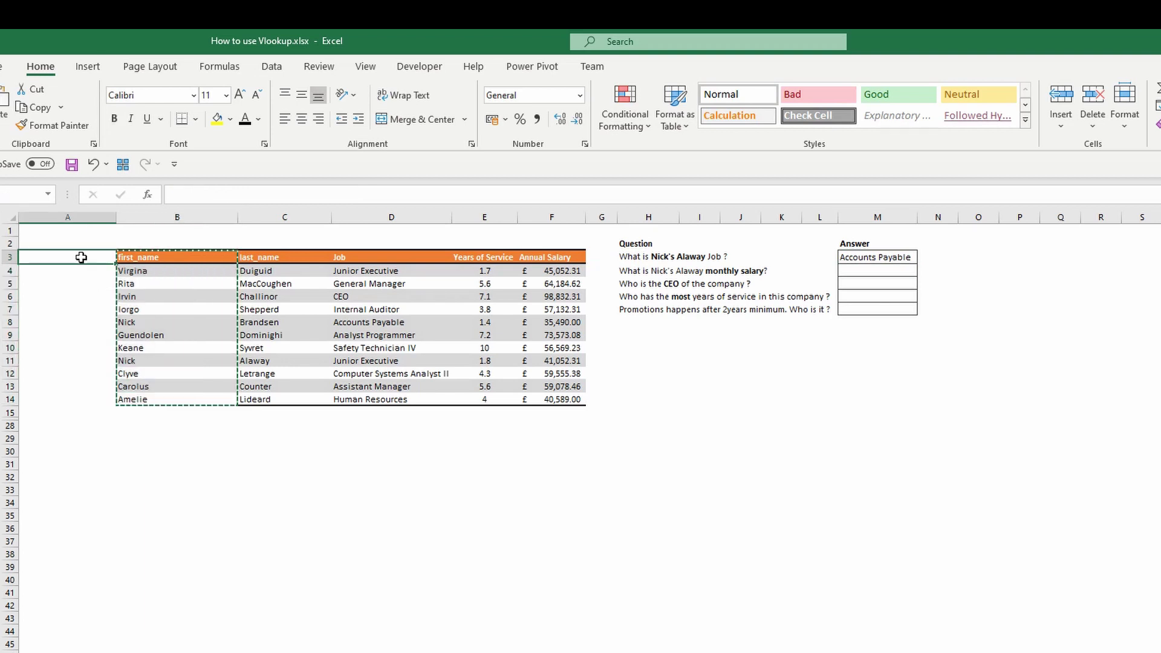
key("ctrl+v")
- Rename the copied column header in A3 as "Unique ID"
left_click(84, 256)
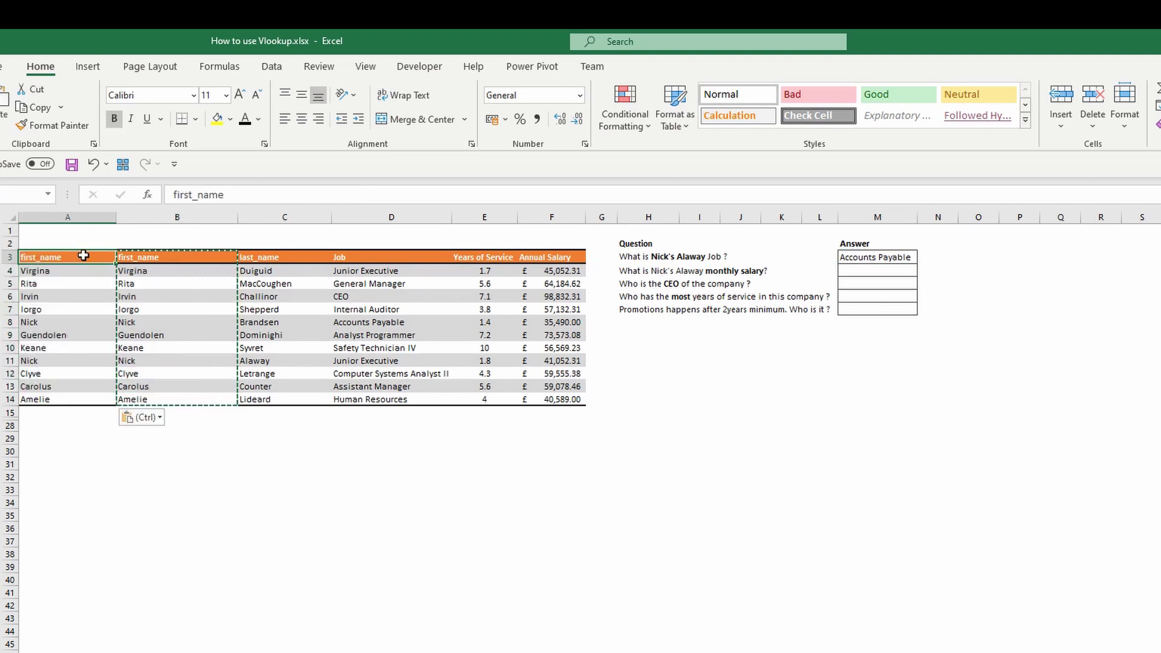
key("Escape")
type("Unique")
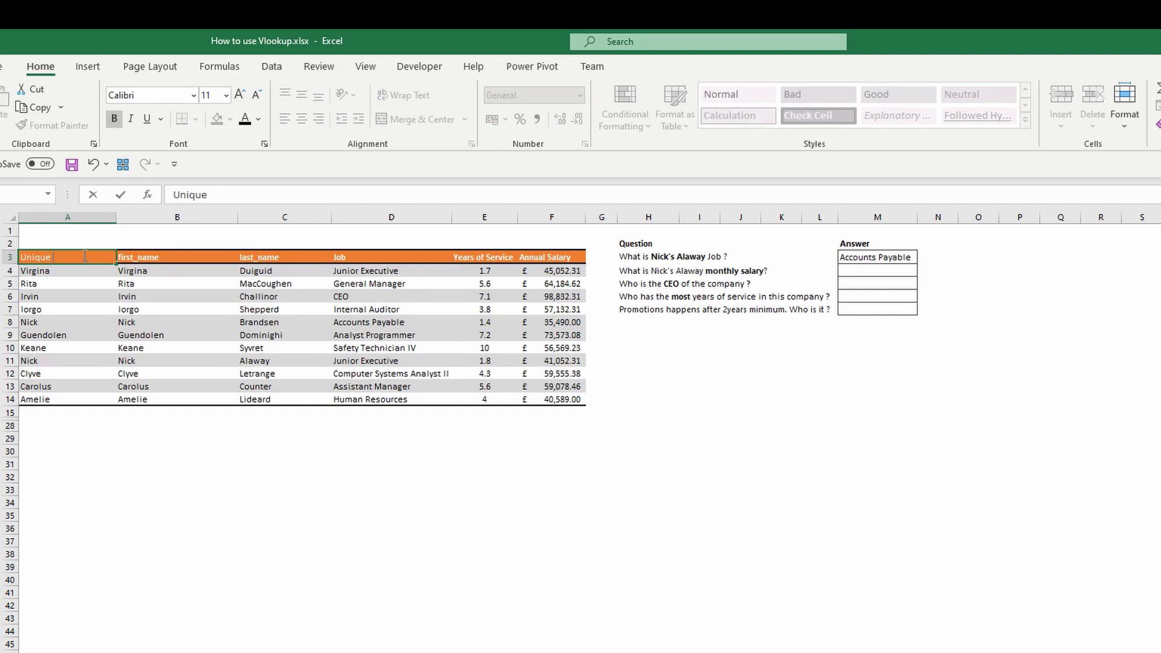
type(" D")
key("BackSpace")
type("ID")
key("Return")
- Clear the copied first names from A4:A14 under the Unique ID header
key("ctrl+shift+Down")
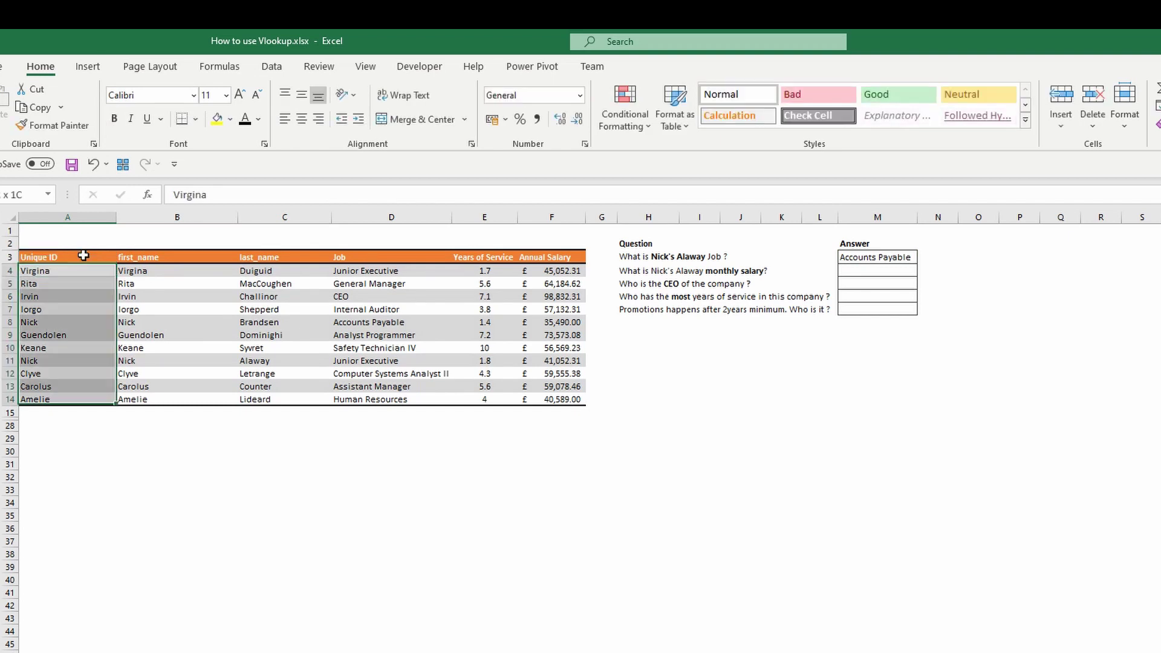
key("Delete")
key("Right")
key("Left")
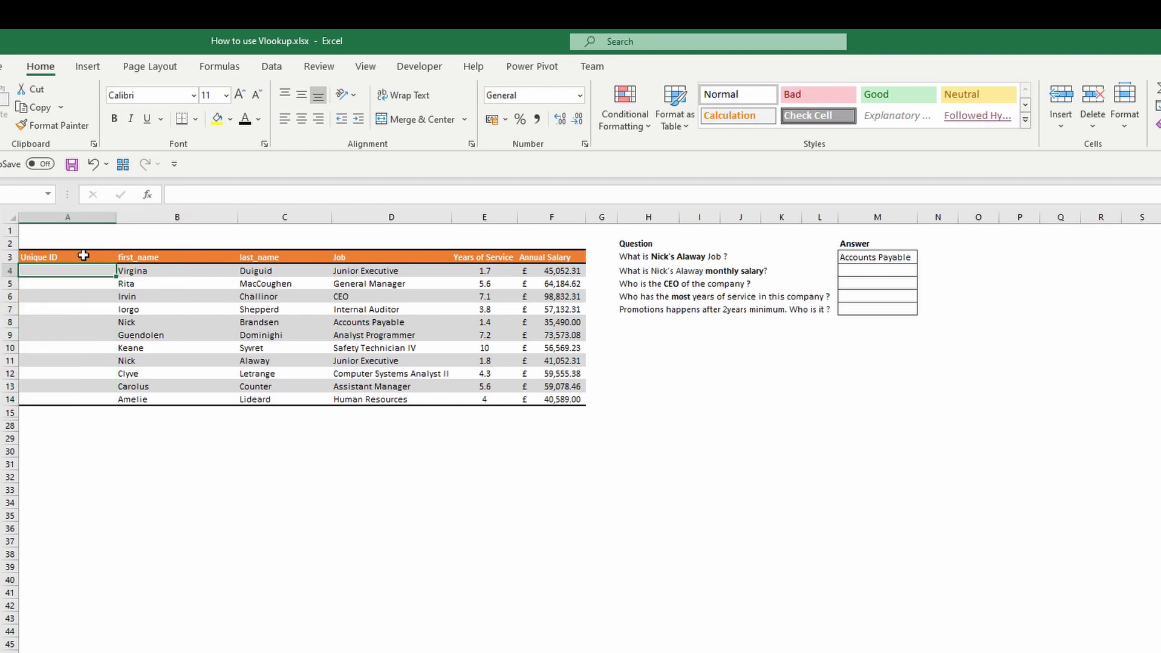
- Enter the formula =B4&" "&C4 in A4 to join the first and last names with a space
type("=")
key("Right")
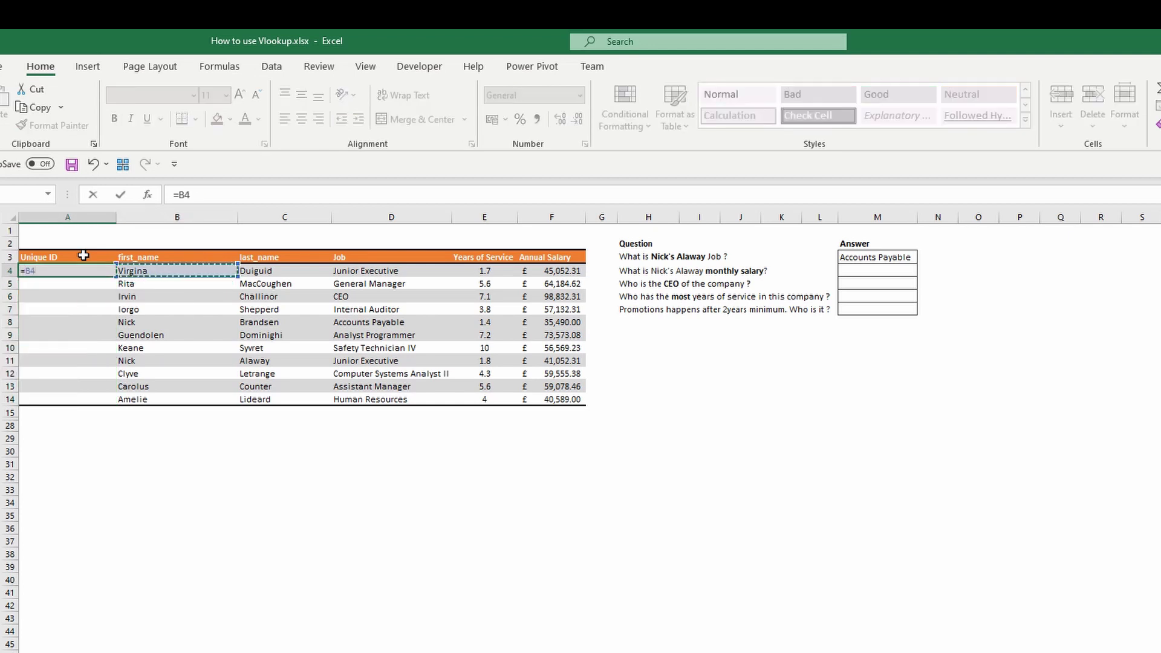
type("&")
type("\" \"&")
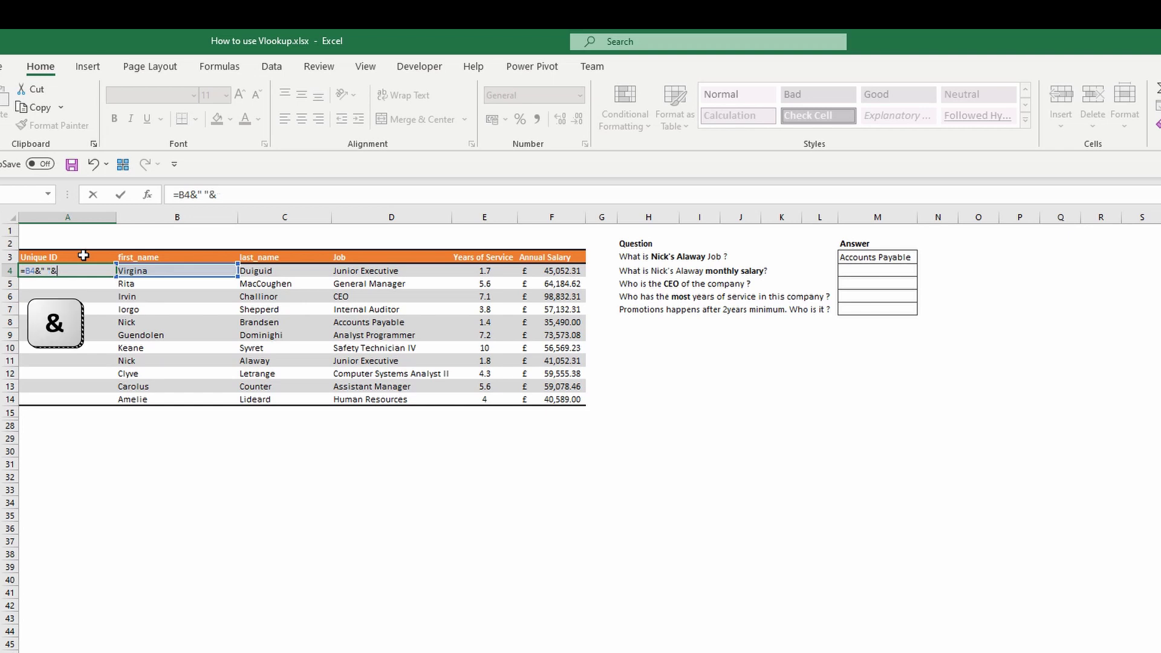
left_click(257, 271)
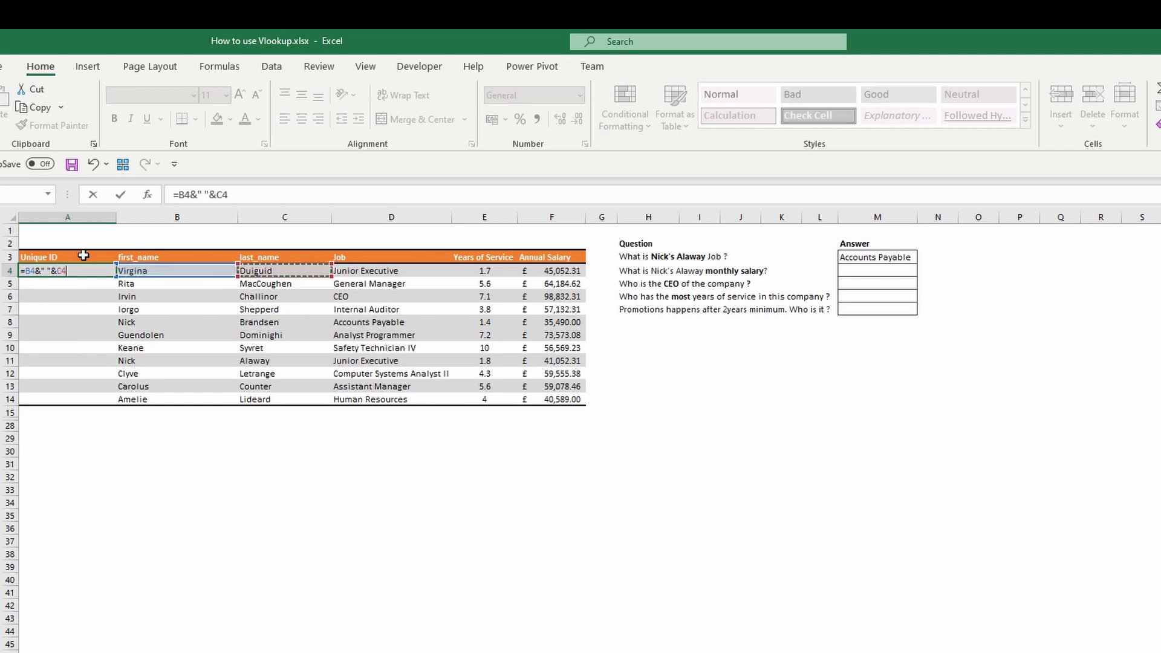
key("ctrl+Return")
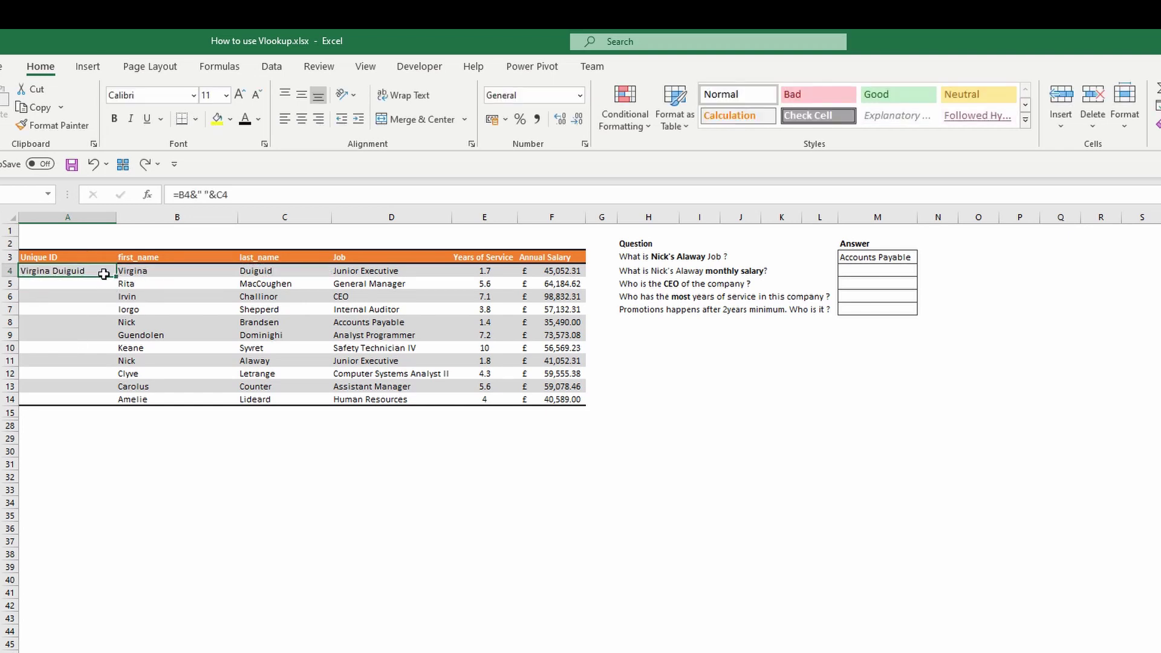
- Copy the name-joining formula from A4 down to A5:A14 to fill the Unique ID column
left_click_drag(104, 273, 106, 400)
right_click(105, 400)
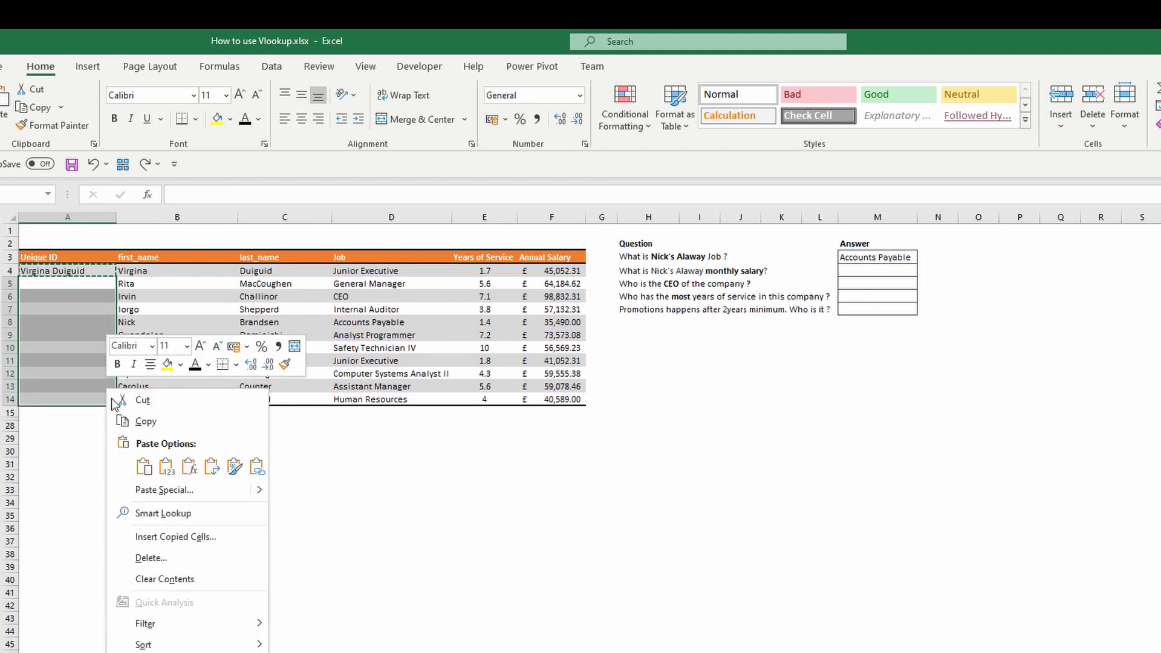
left_click(166, 467)
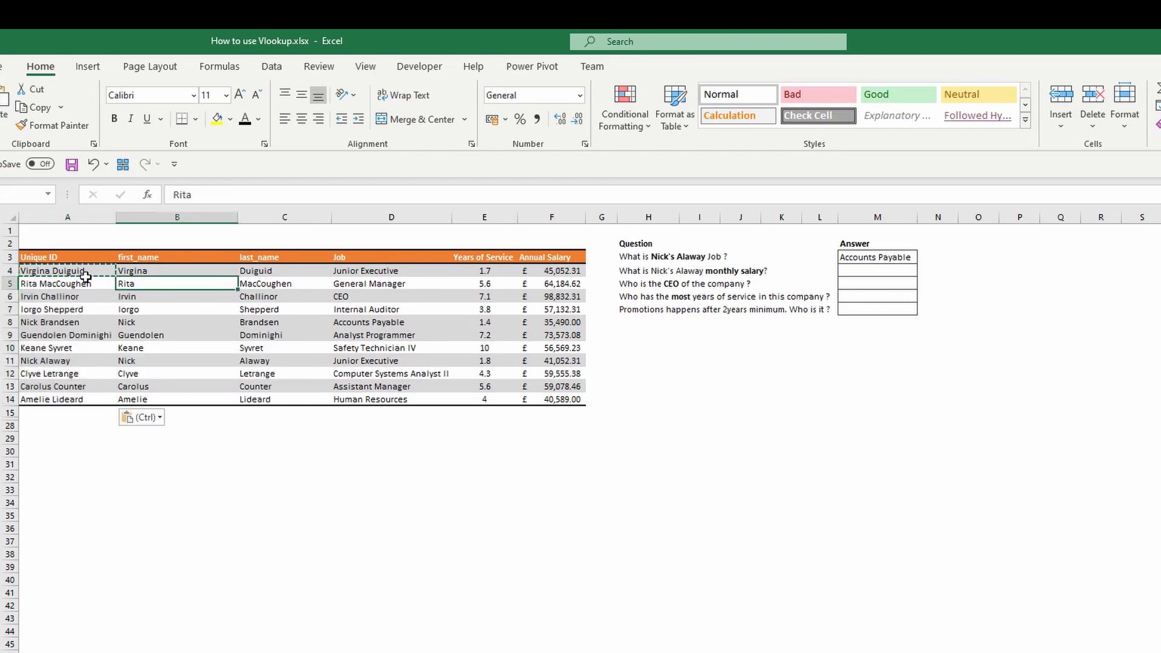
left_click(64, 257)
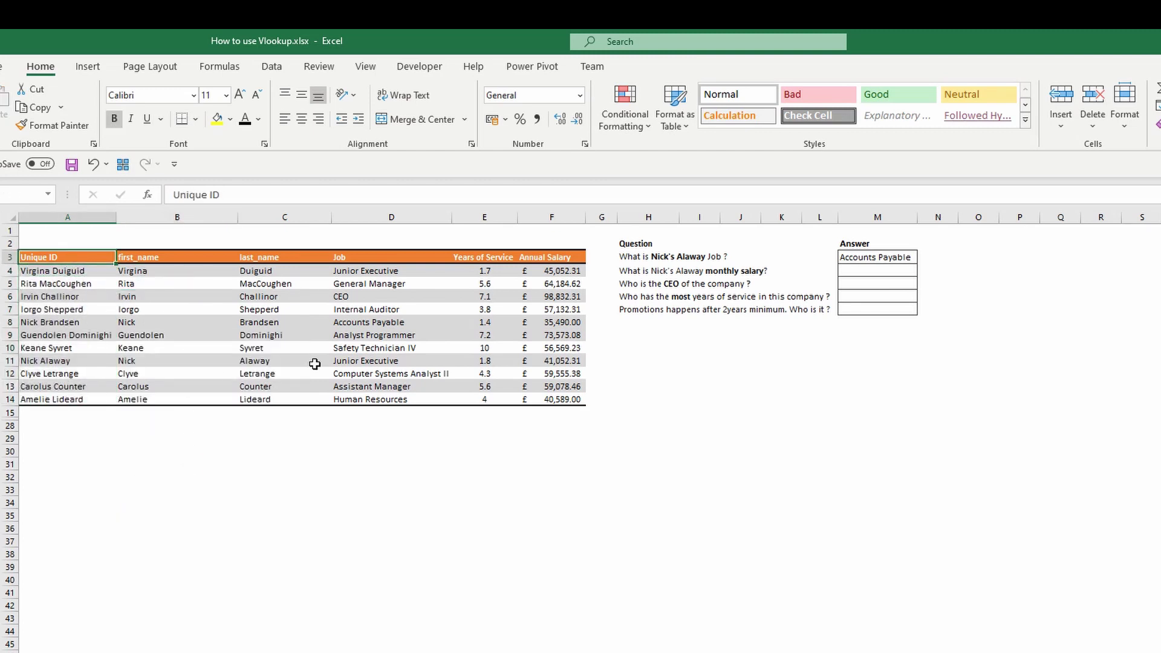
left_click(875, 258)
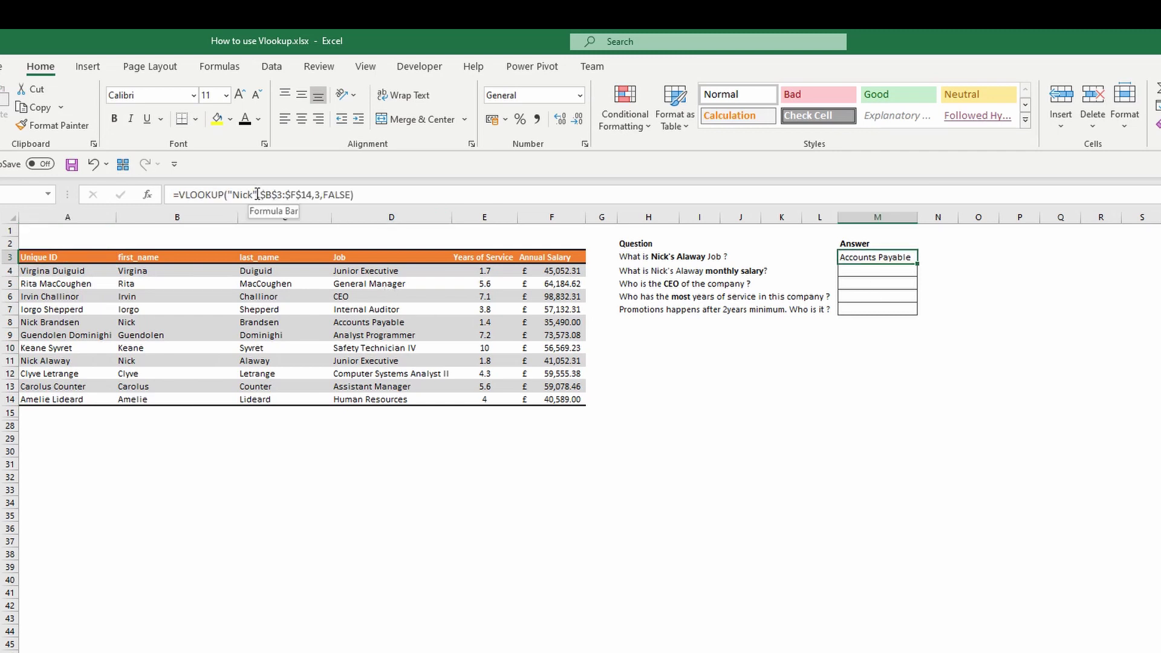
left_click_drag(257, 194, 230, 189)
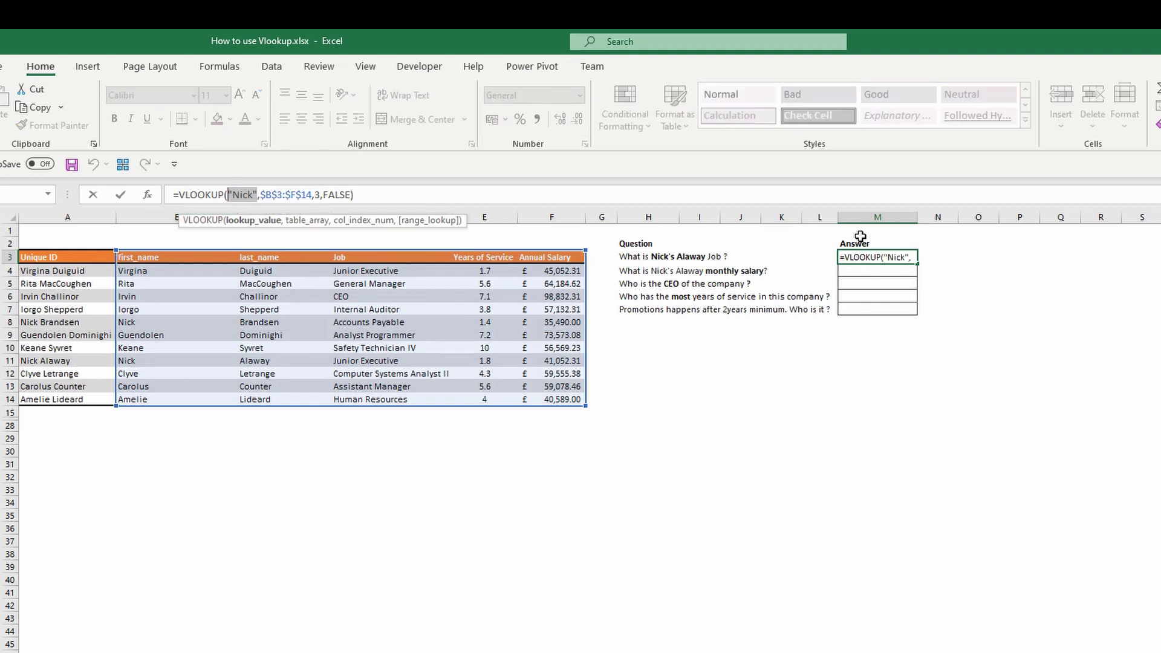
key("ctrl+Return")
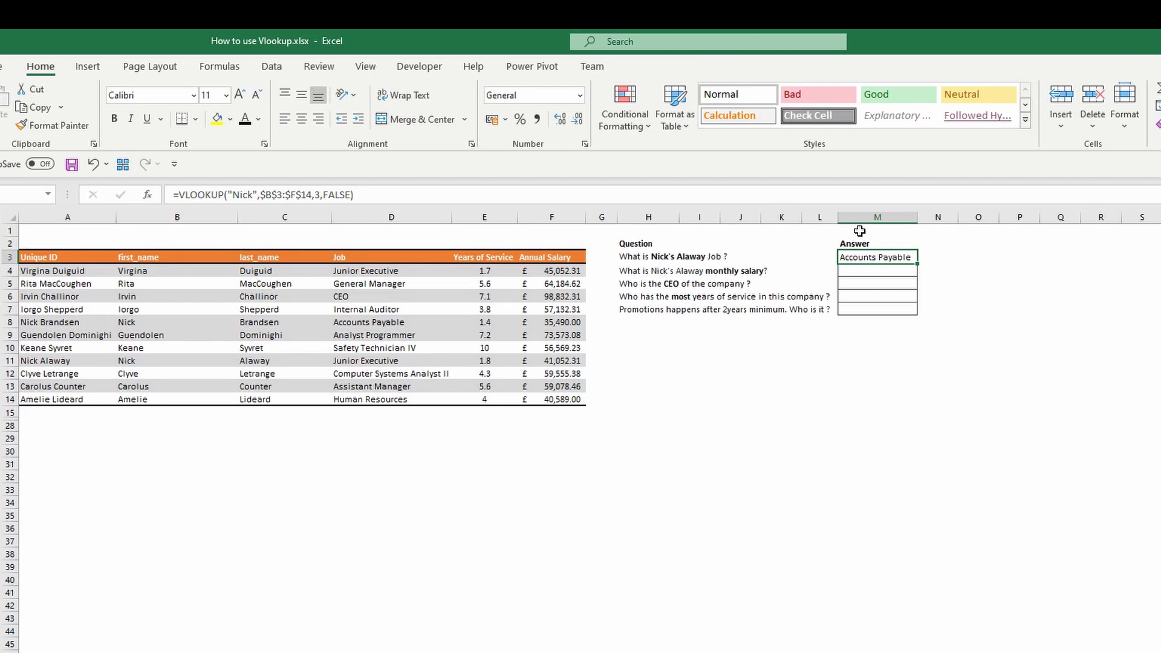
- Enter the full name of the employee from the first question in M1, above the Answer header
left_click(859, 231)
type("N")
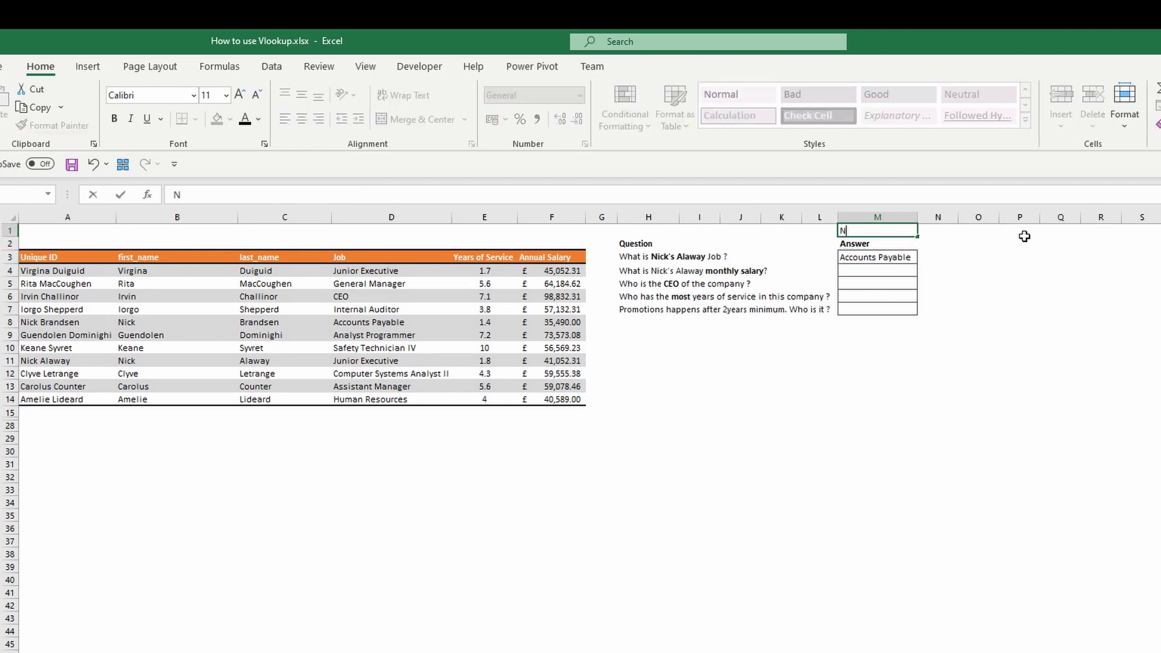
type("ick Alaway")
key("Return")
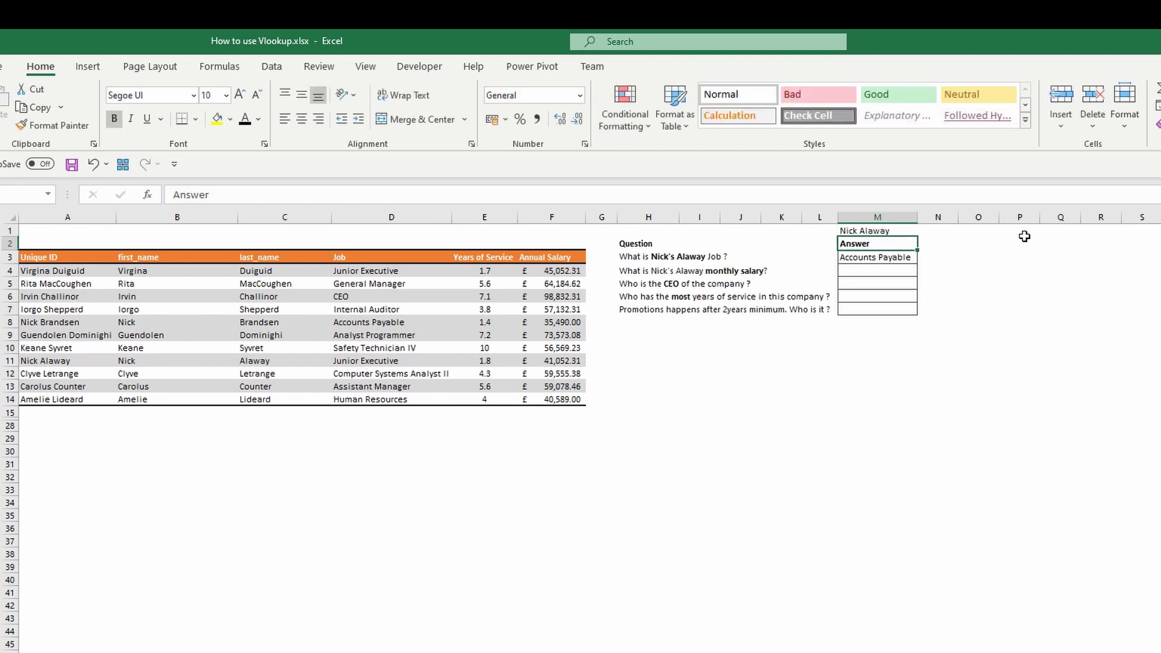
- Change the VLOOKUP in M3 to look up M1 in $A$3:$F$14 and return column 4, checking it against the employee's table row
left_click(859, 257)
left_click(246, 200)
left_click(254, 220)
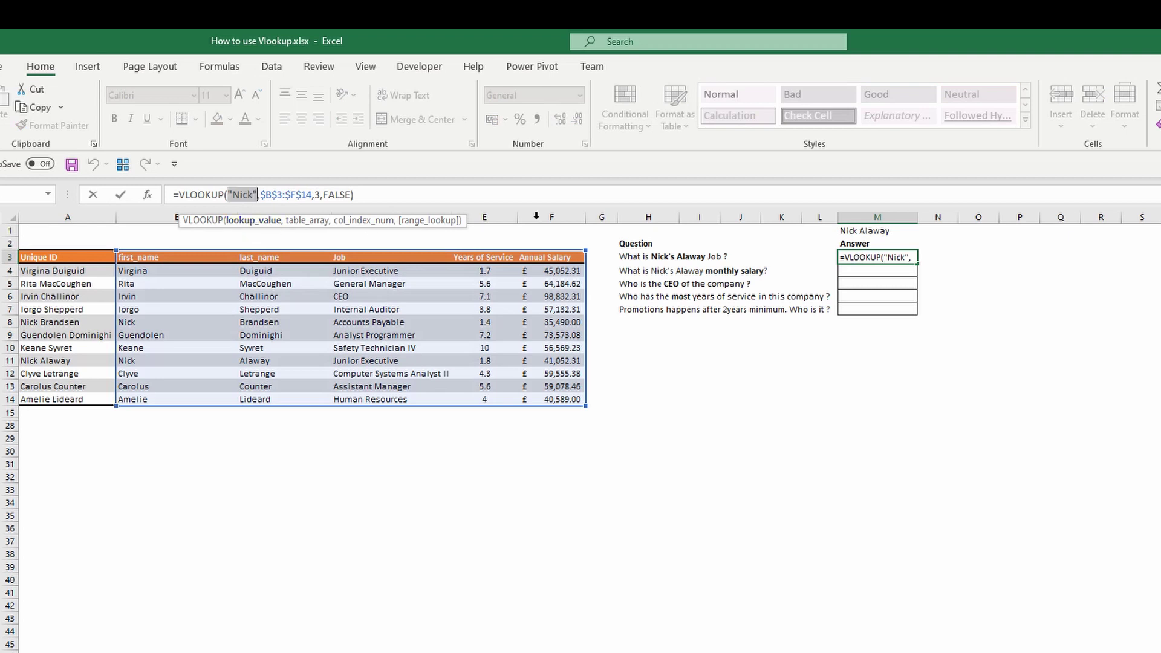
left_click(857, 230)
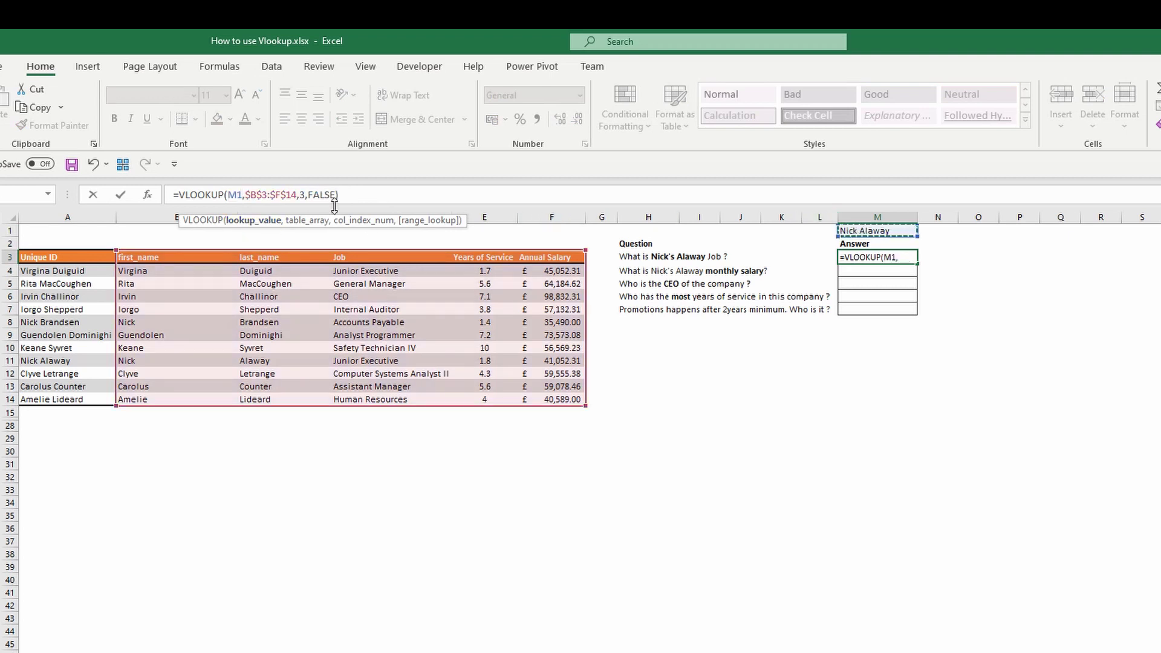
left_click(308, 221)
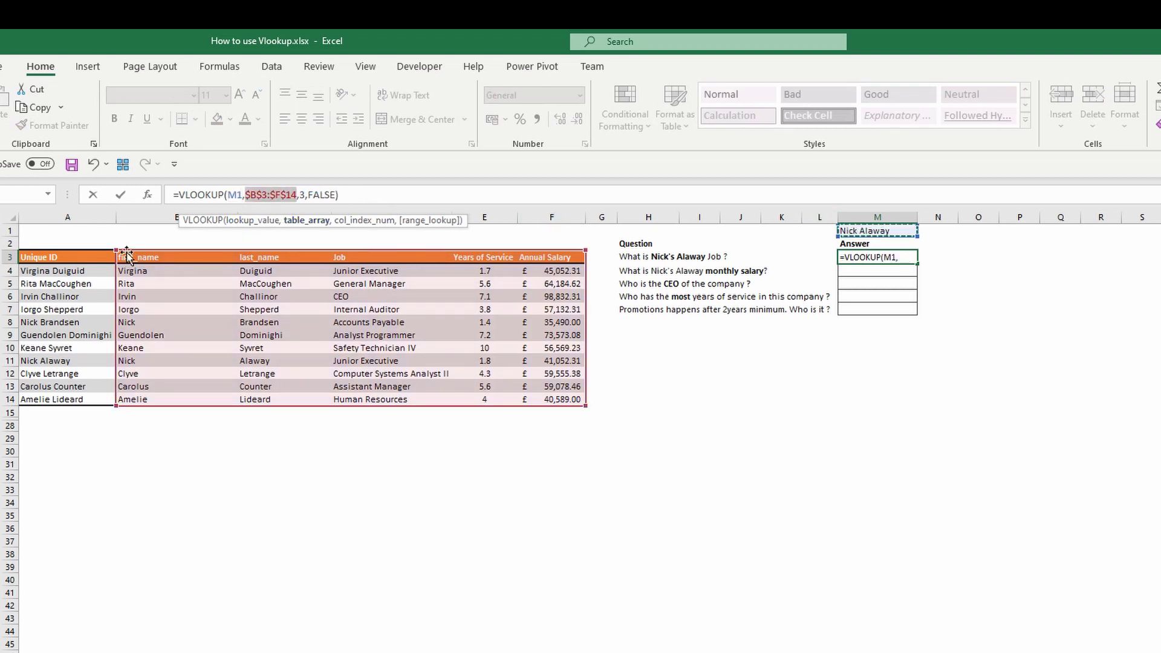
left_click_drag(126, 253, 53, 248)
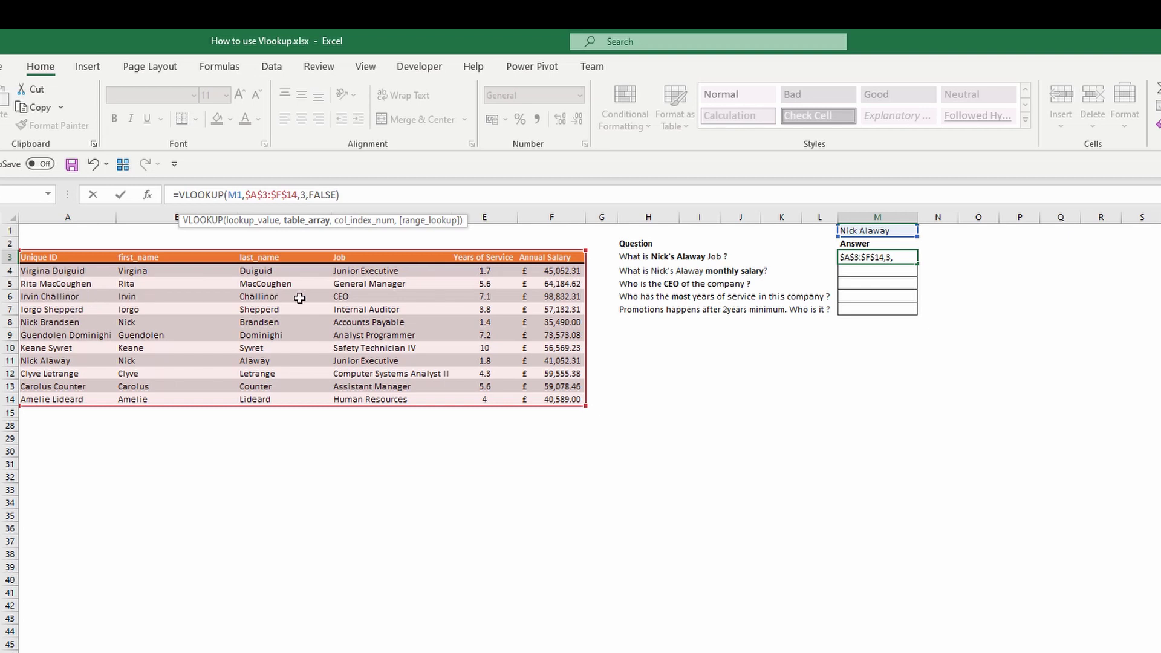
double_click(304, 195)
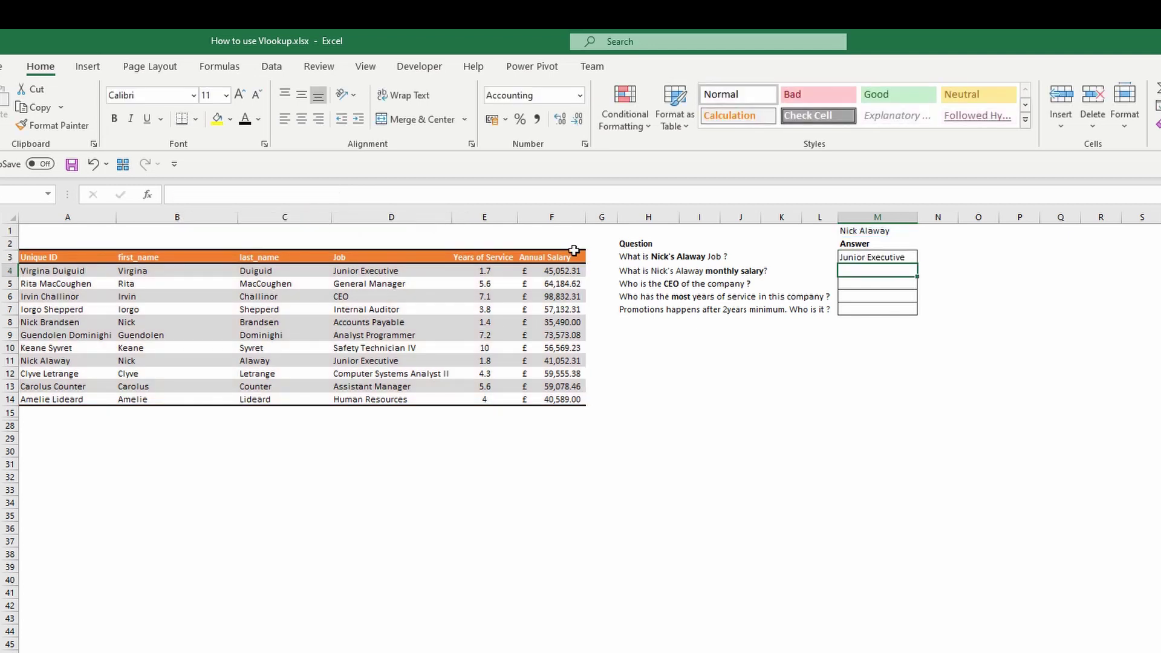
left_click(866, 259)
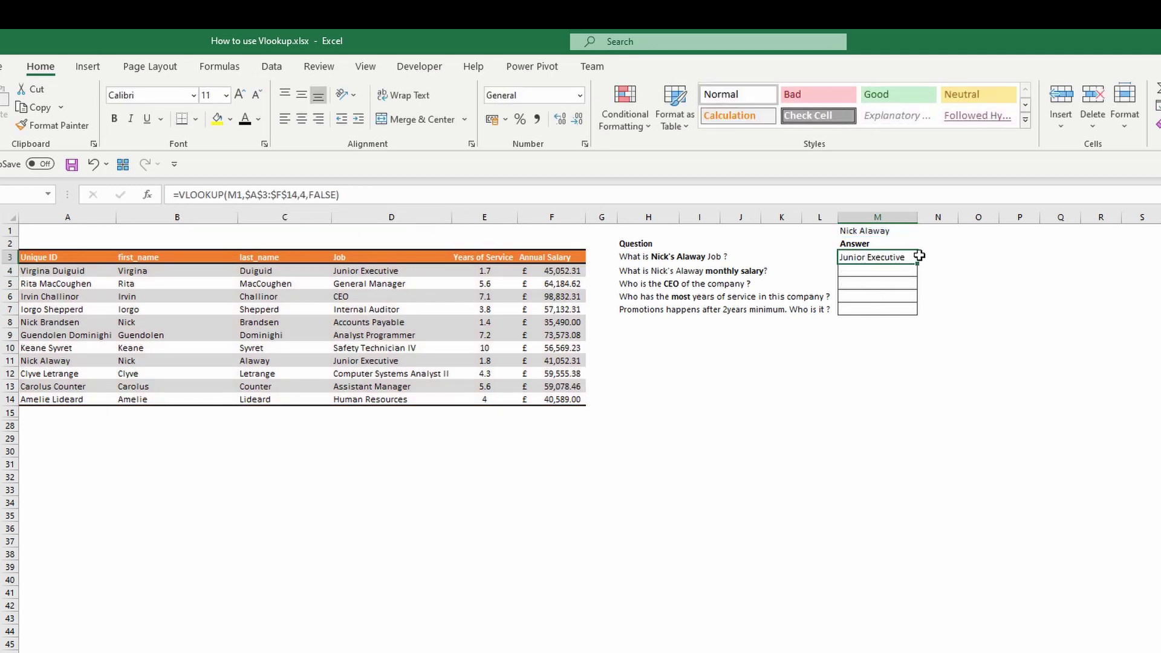
left_click_drag(36, 361, 414, 358)
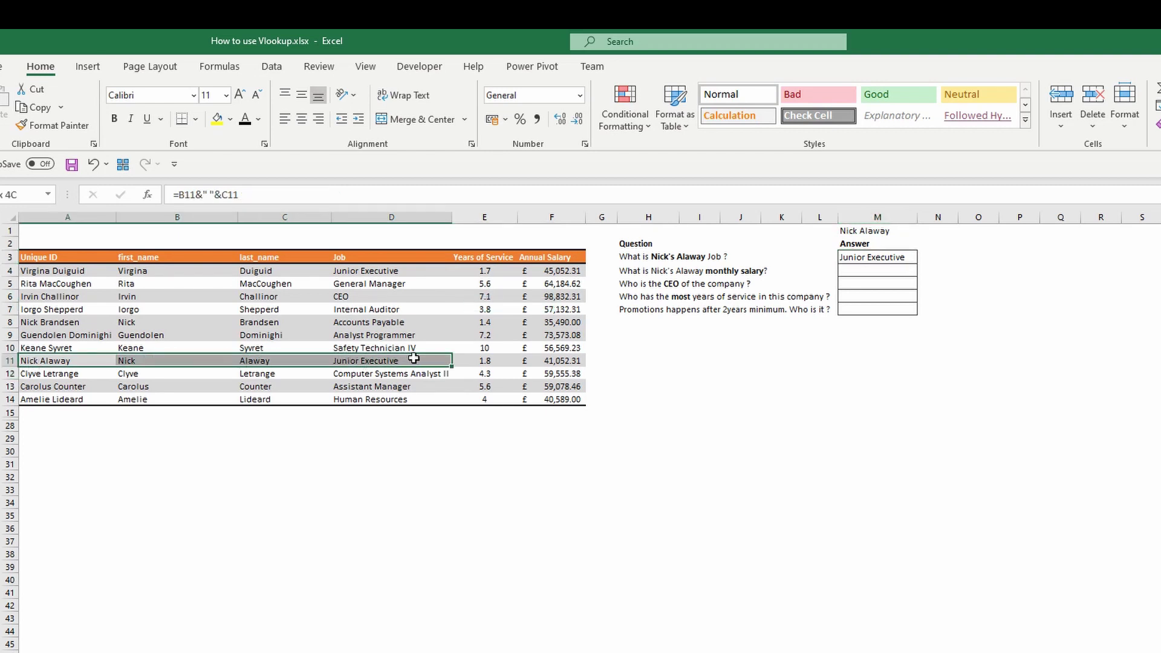
- Write the formula =VLOOKUP(M1,$A$3:$F$14,6,FALSE) in M4 to return the employee's annual salary with an exact match
left_click(876, 270)
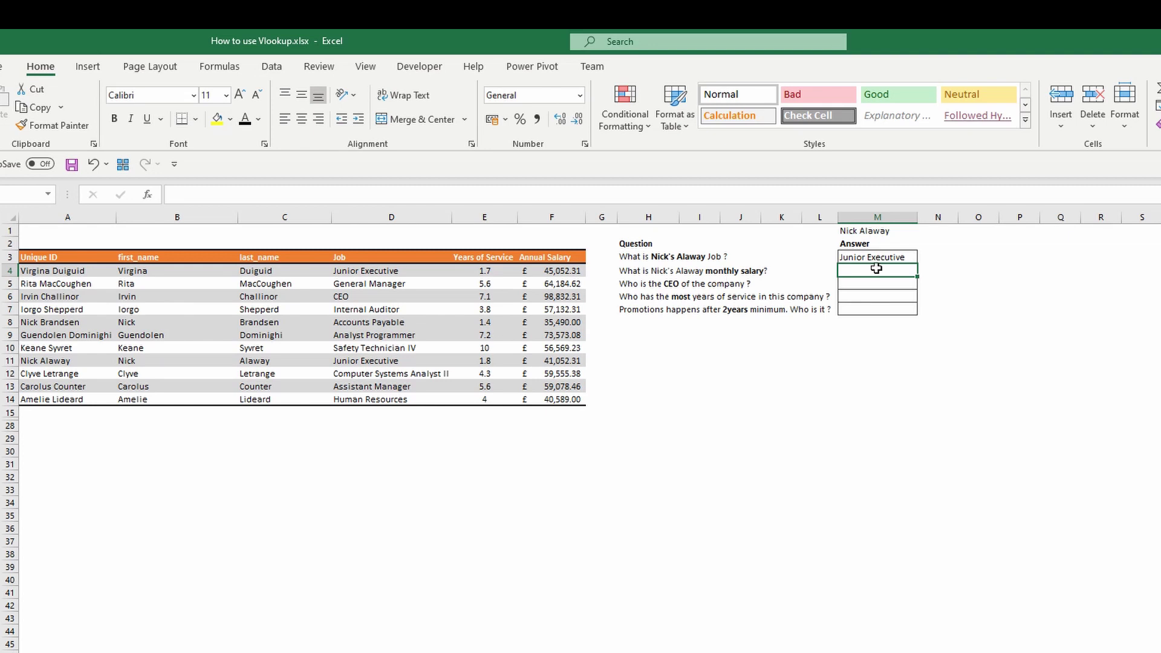
type("=vl")
key("Tab")
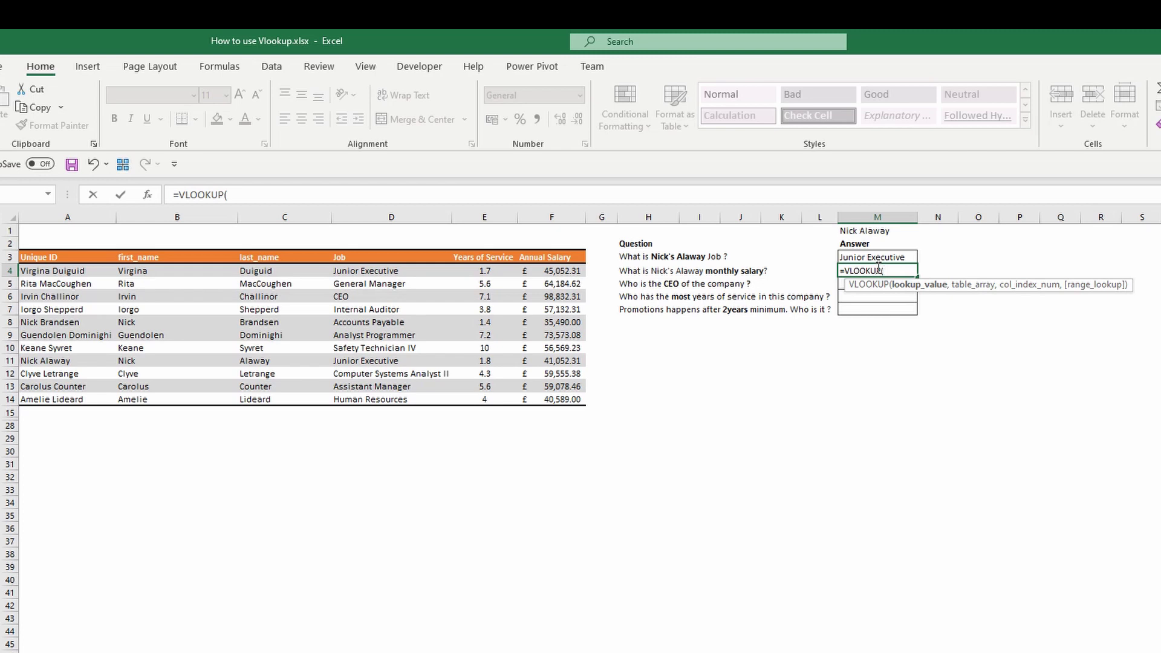
left_click(876, 230)
type(",")
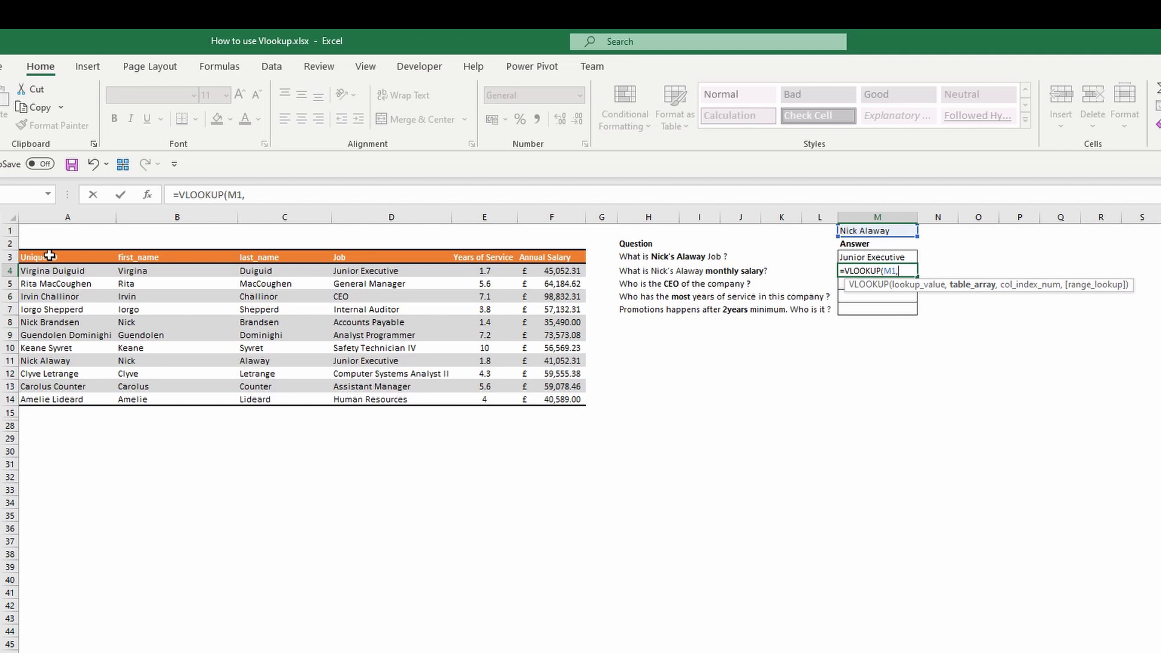
left_click_drag(50, 255, 546, 403)
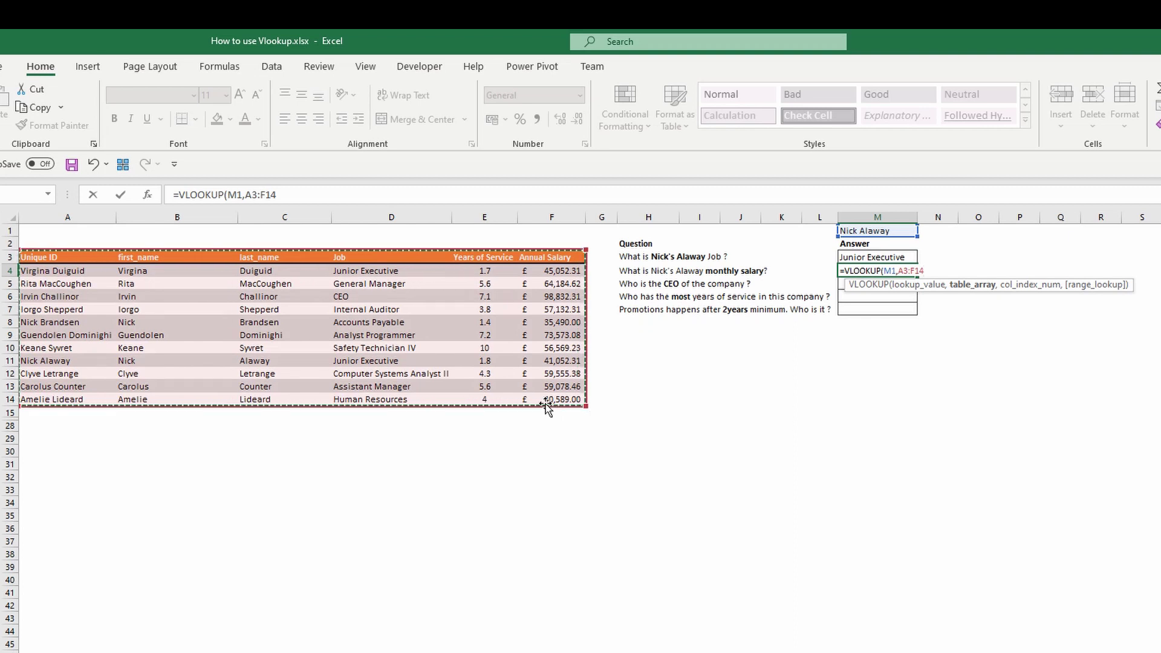
key("F4")
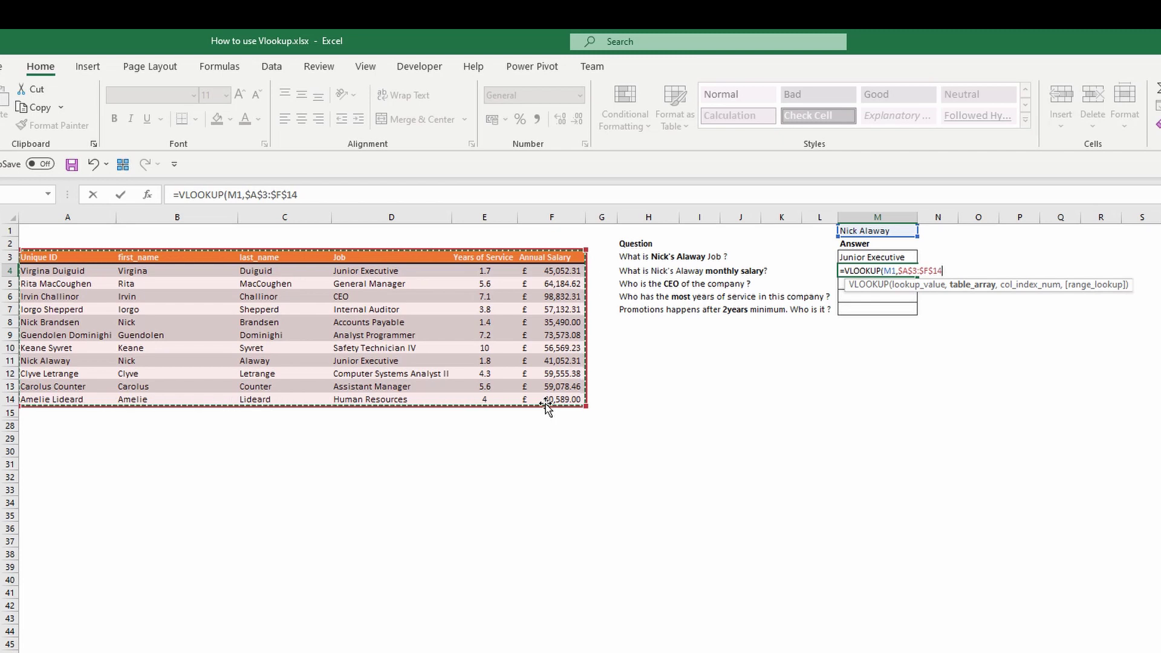
type(",6")
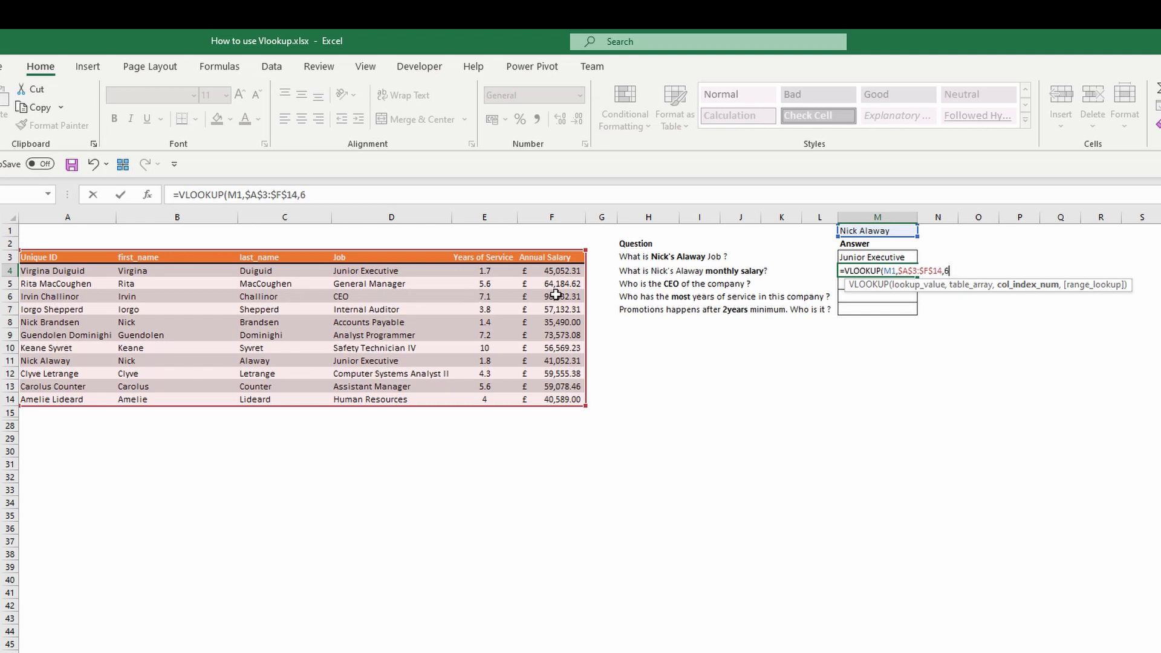
type(",")
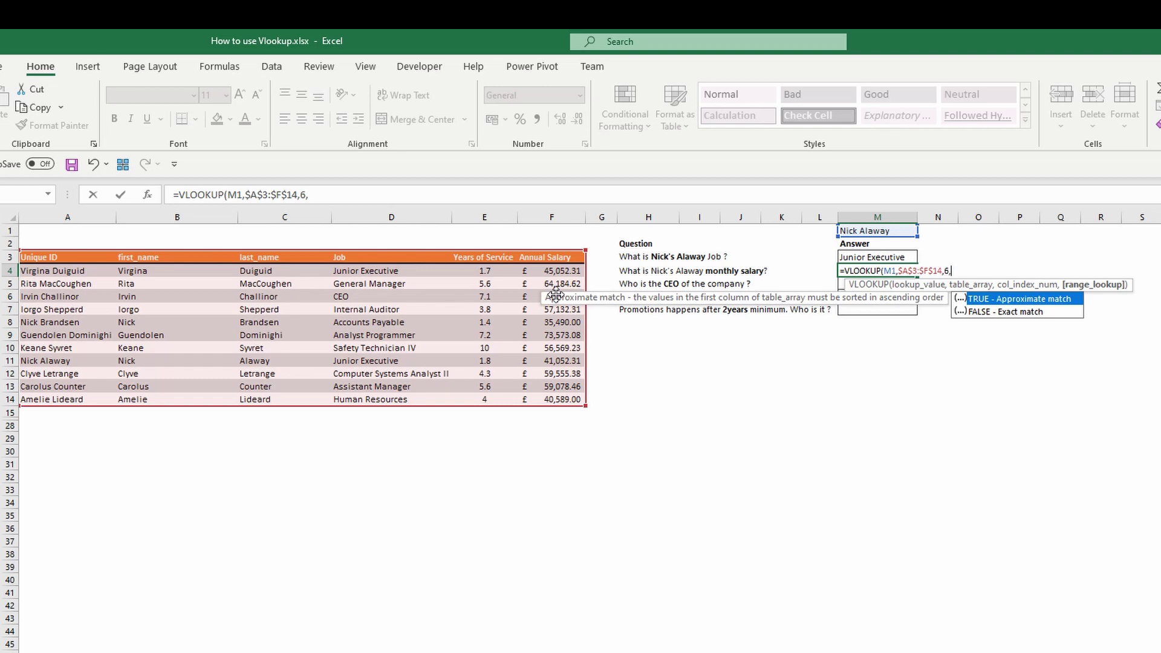
key("Down")
key("Tab")
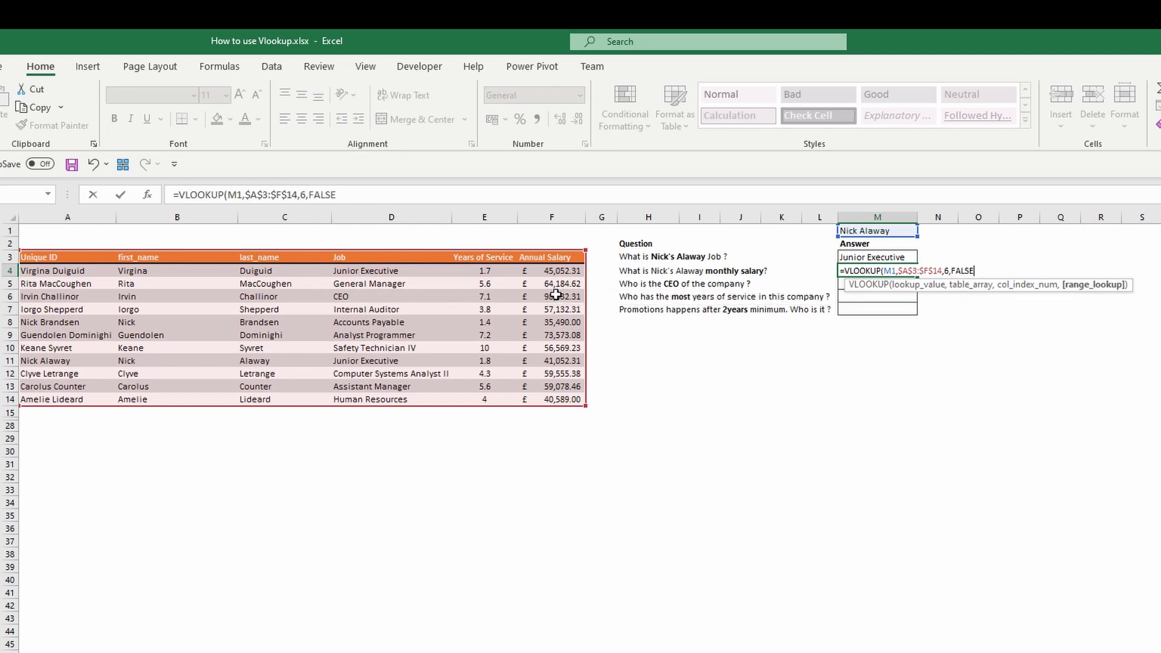
type(")")
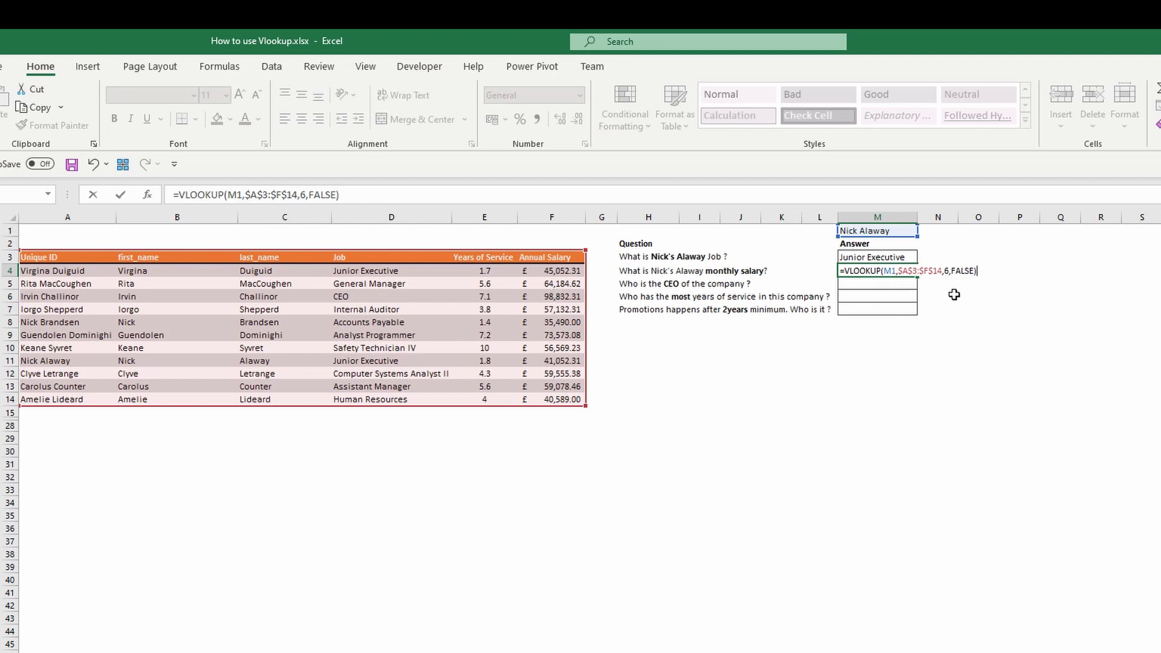
- Reselect A3:F14 as the table array in M4's formula, make it absolute as $A$3:$F$14, and commit the formula
left_click_drag(898, 270, 942, 266)
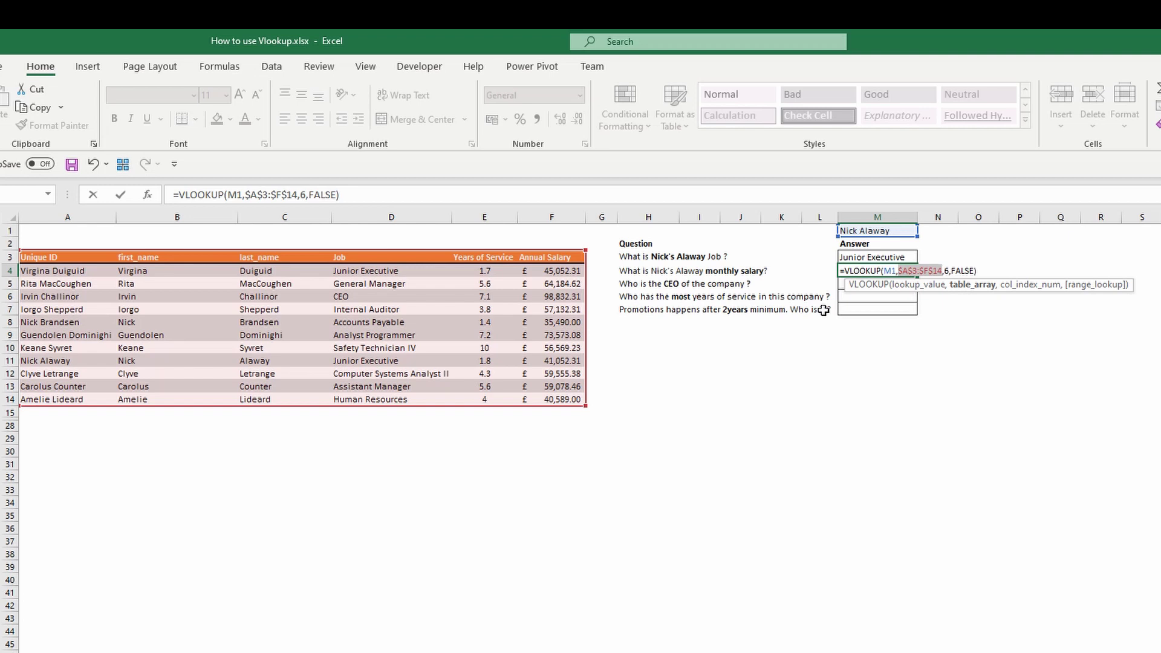
left_click_drag(63, 261, 151, 396)
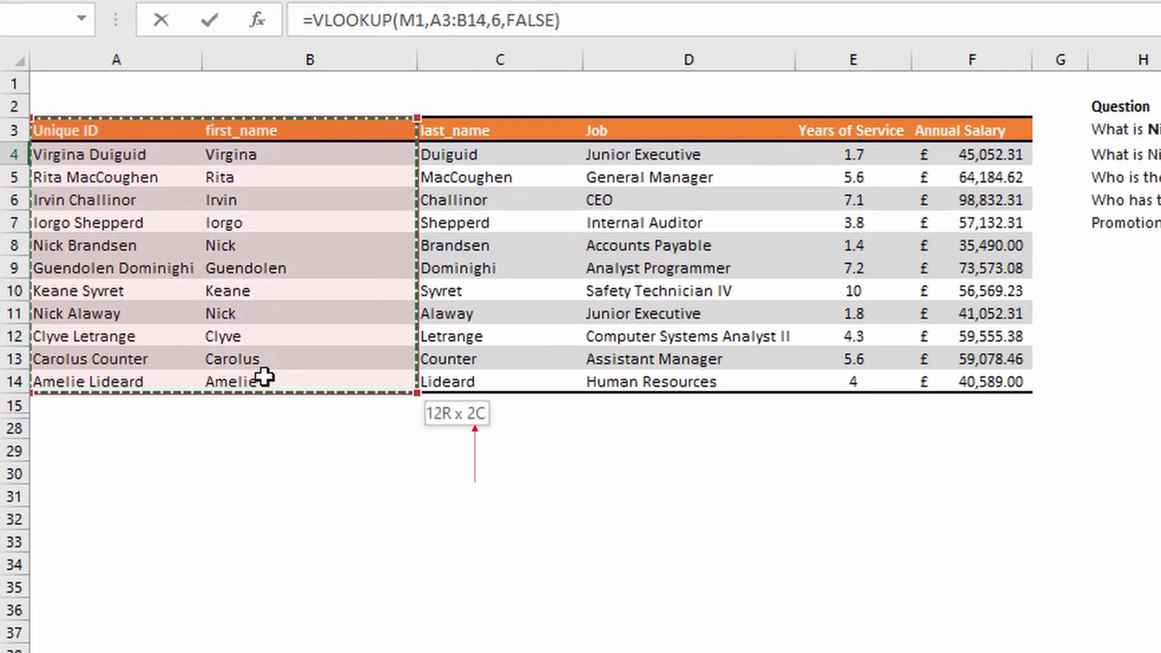
left_click_drag(264, 378, 956, 380)
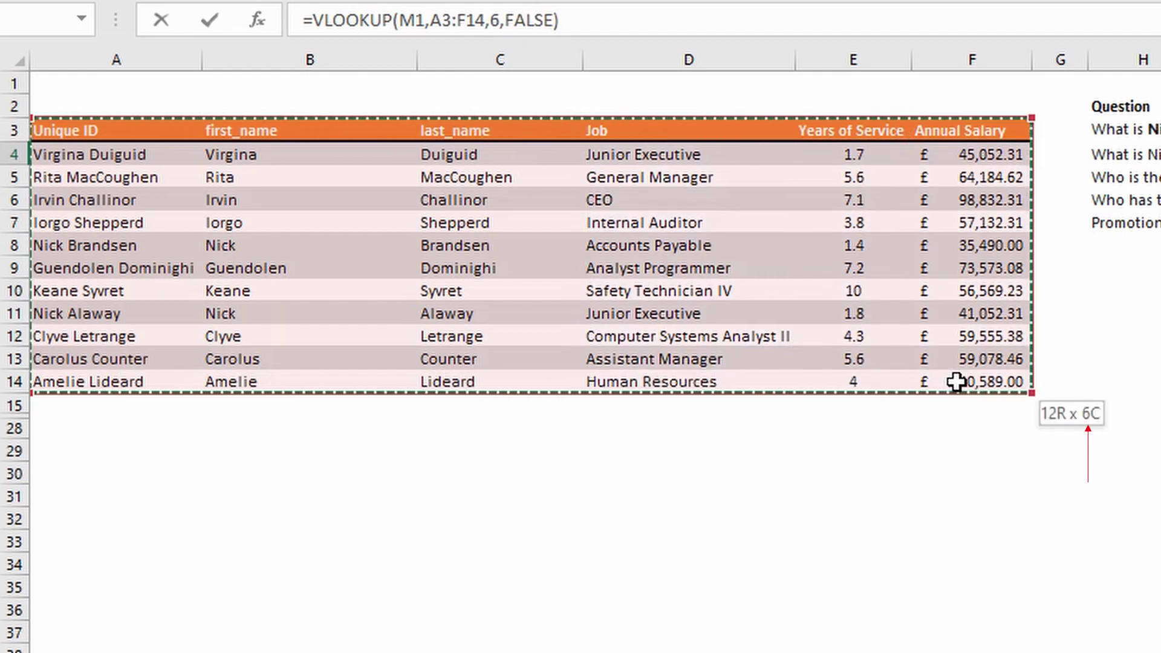
key("F4")
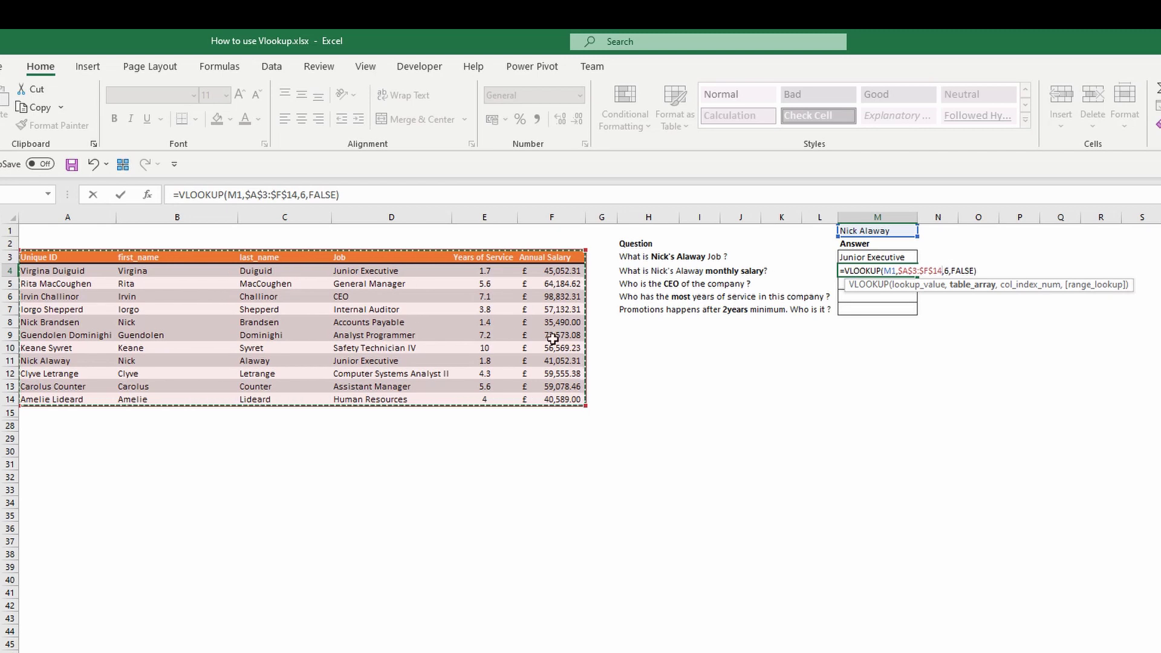
key("Return")
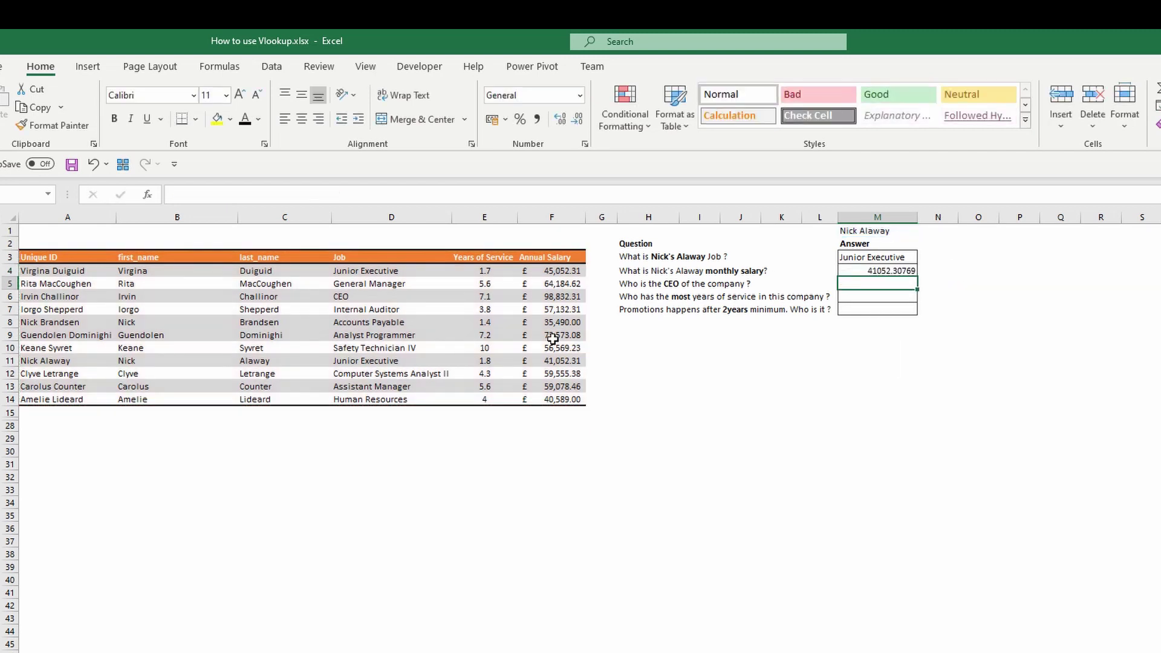
- Format M4 in the £ English (United Kingdom) accounting format and compare it with the employee's row in the table
left_click(891, 268)
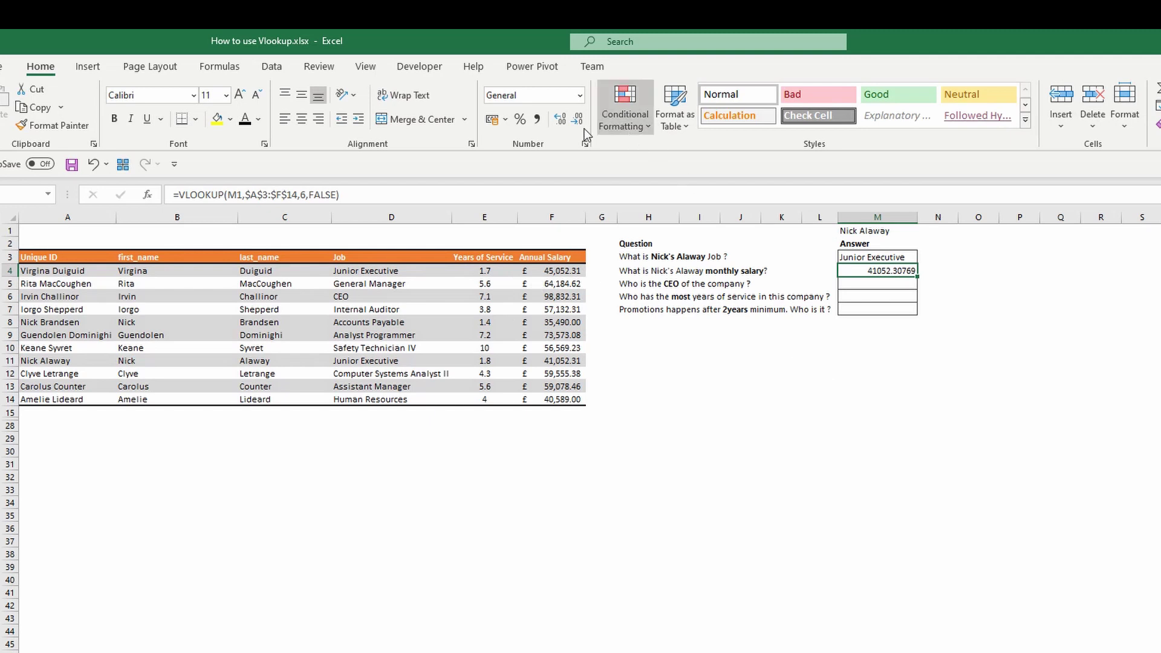
left_click(505, 120)
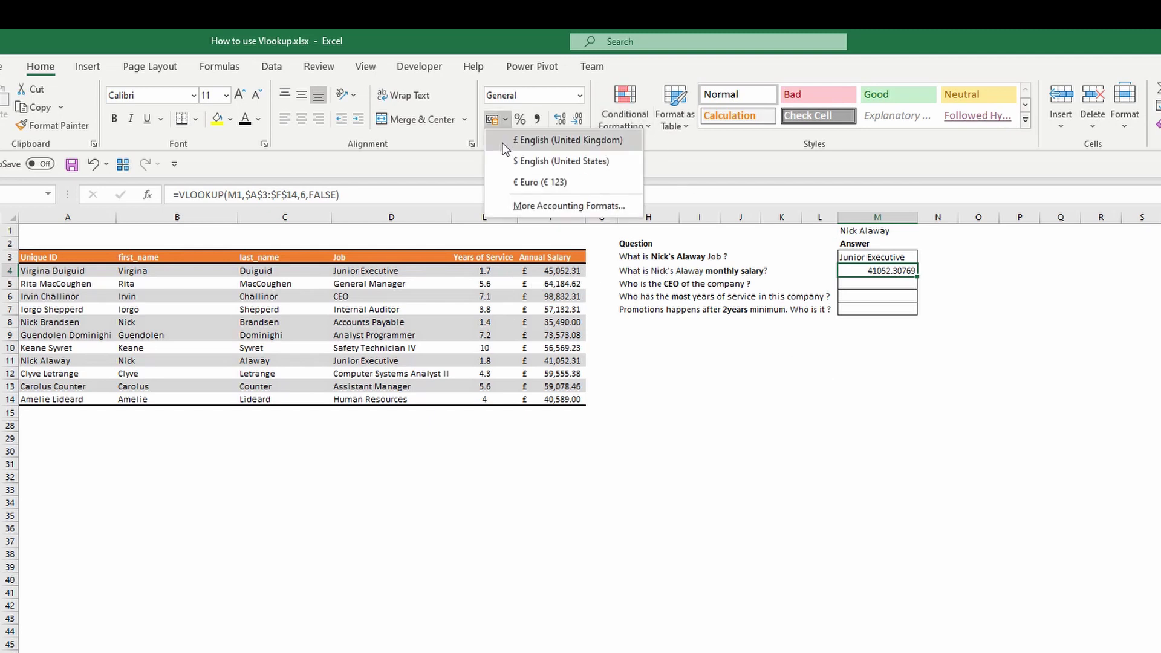
left_click(503, 143)
left_click_drag(61, 360, 568, 359)
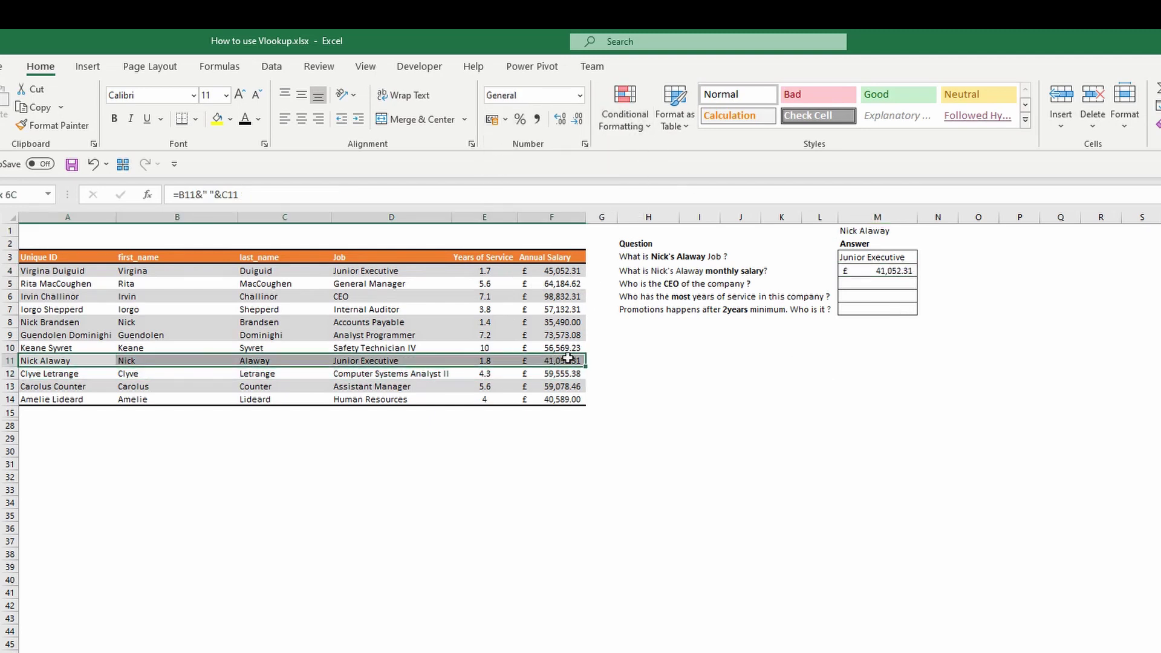
- Divide the VLOOKUP in M4 by 12 to turn the annual salary into the monthly salary
left_click(869, 271)
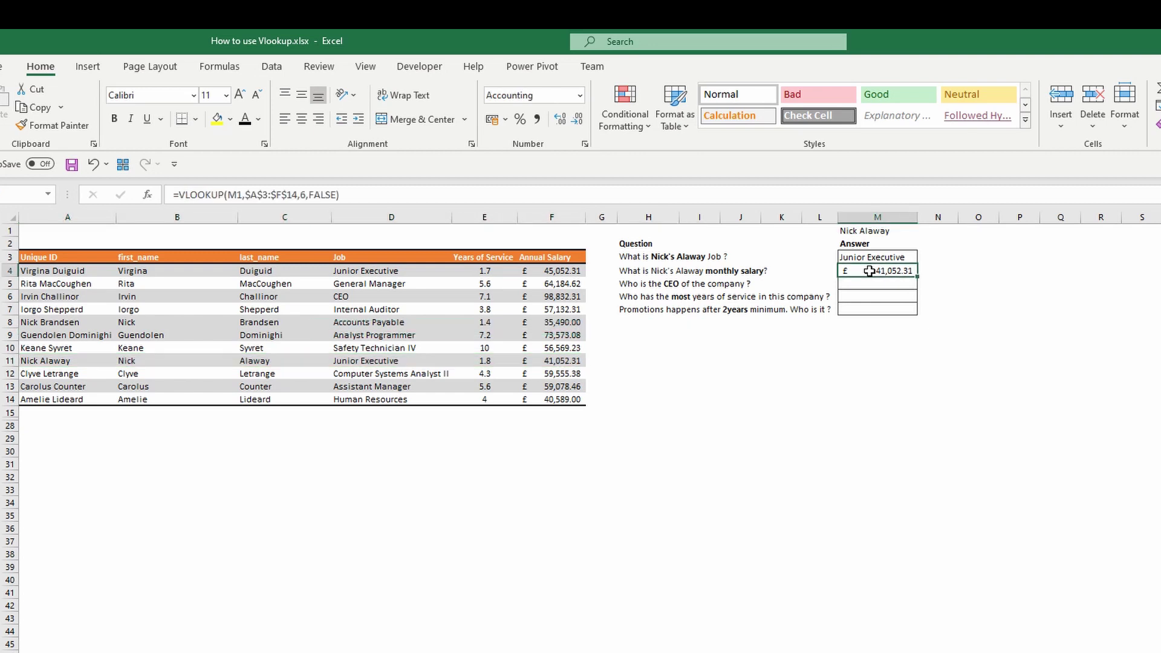
left_click(404, 191)
type("/12")
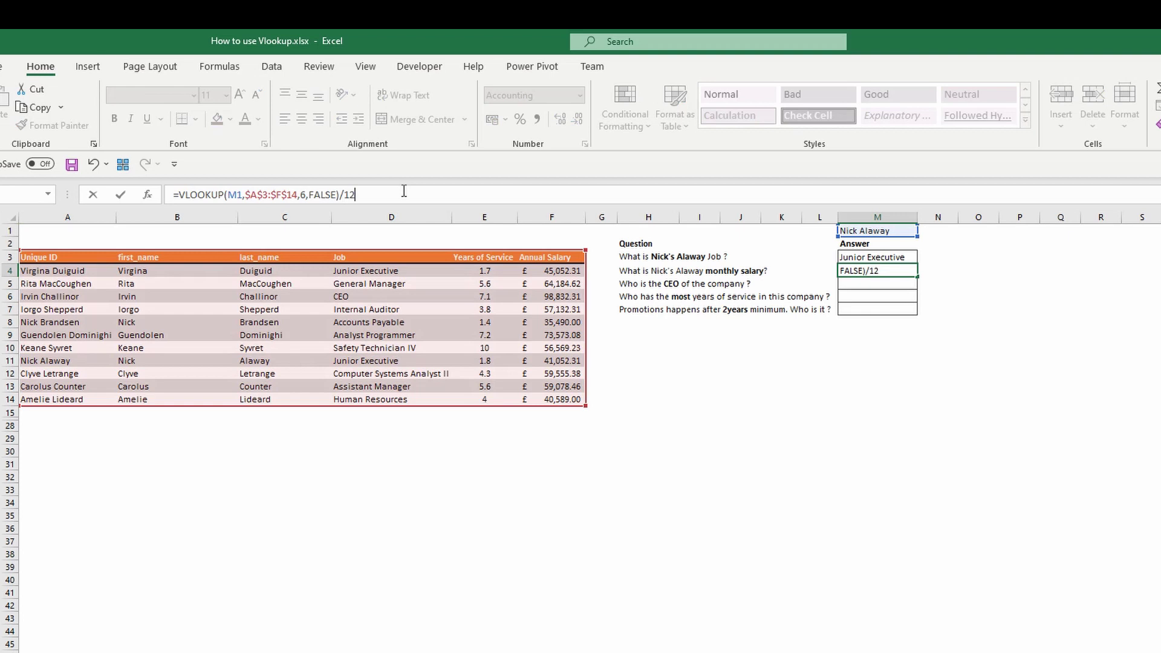
key("ctrl+Return")
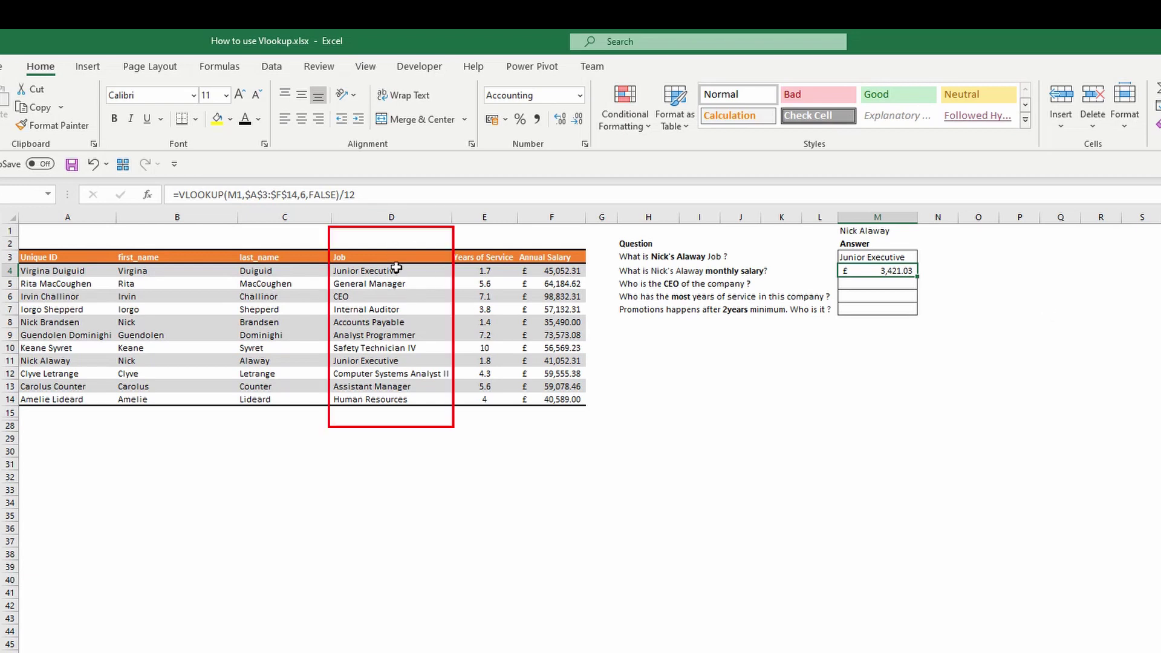
- Start a VLOOKUP formula in M5 with "CEO" as the lookup value and columns A:D as the table array
left_click(852, 283)
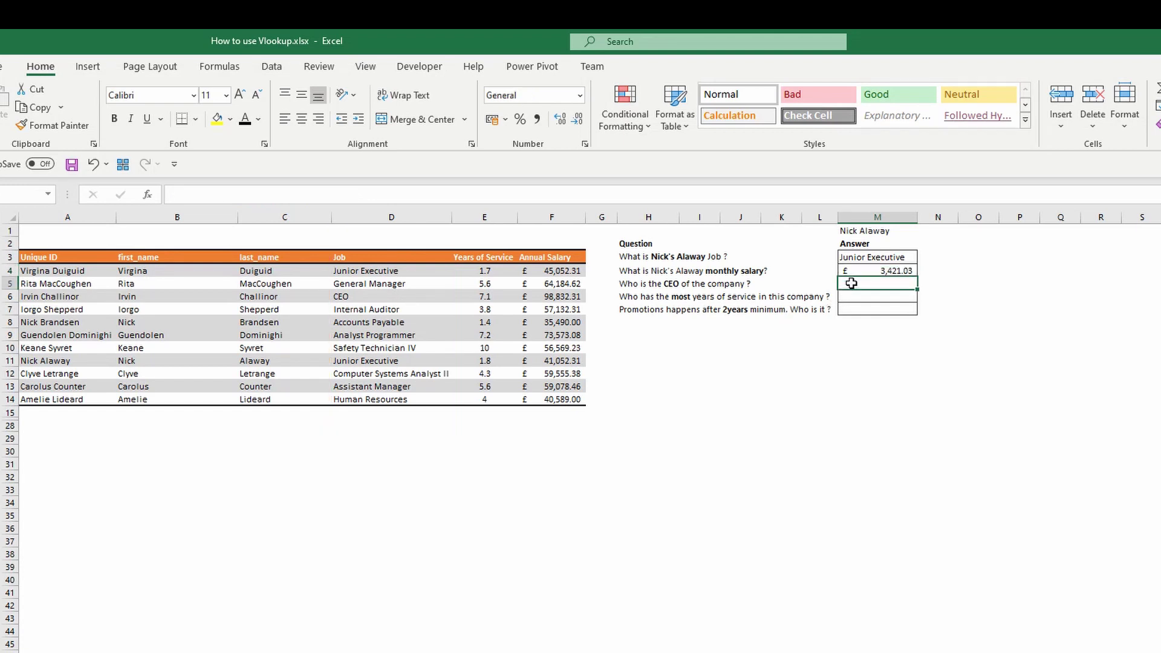
type("=v")
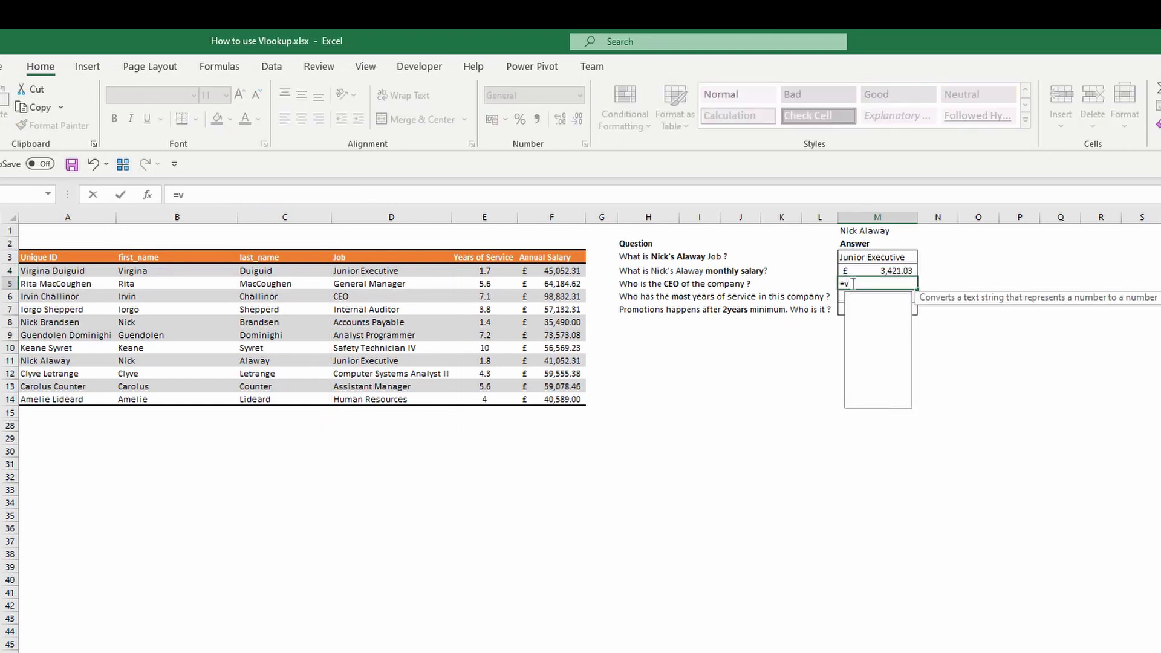
type("l")
key("Tab")
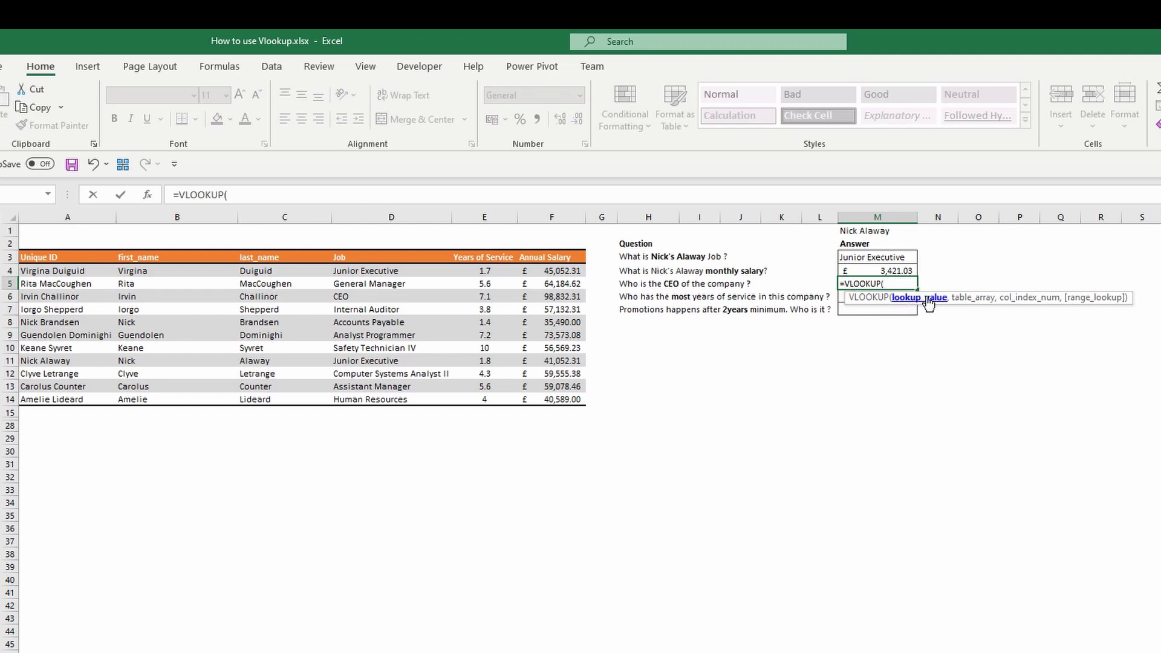
type("\"CEO\",")
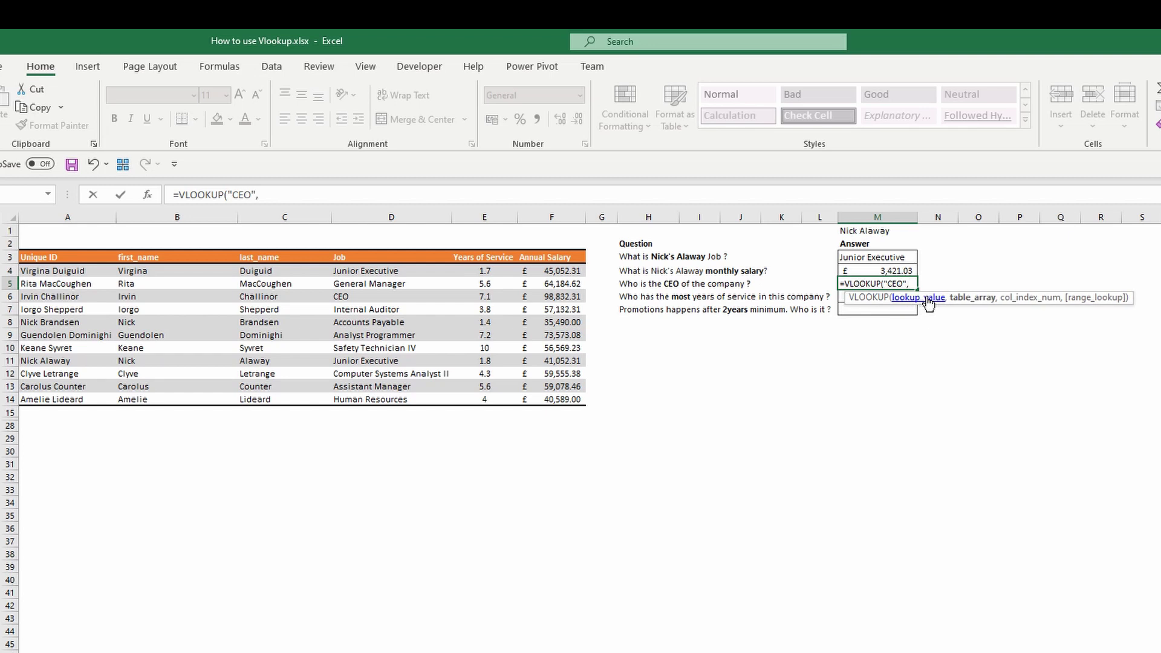
left_click(417, 214)
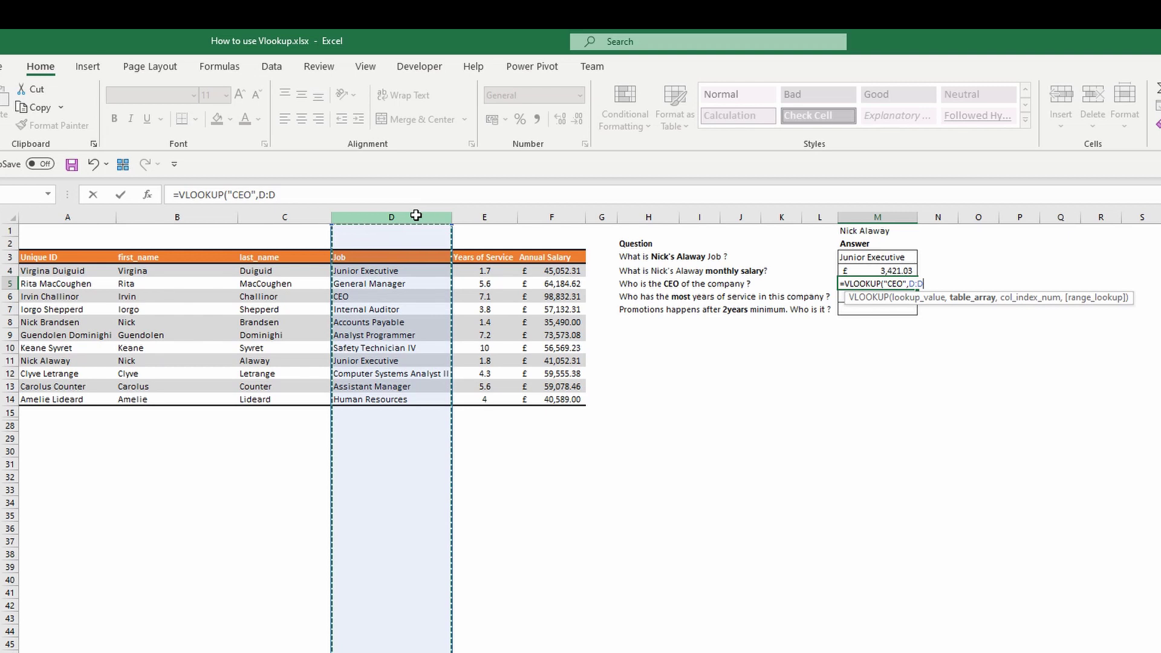
left_click_drag(416, 215, 81, 241)
type(",")
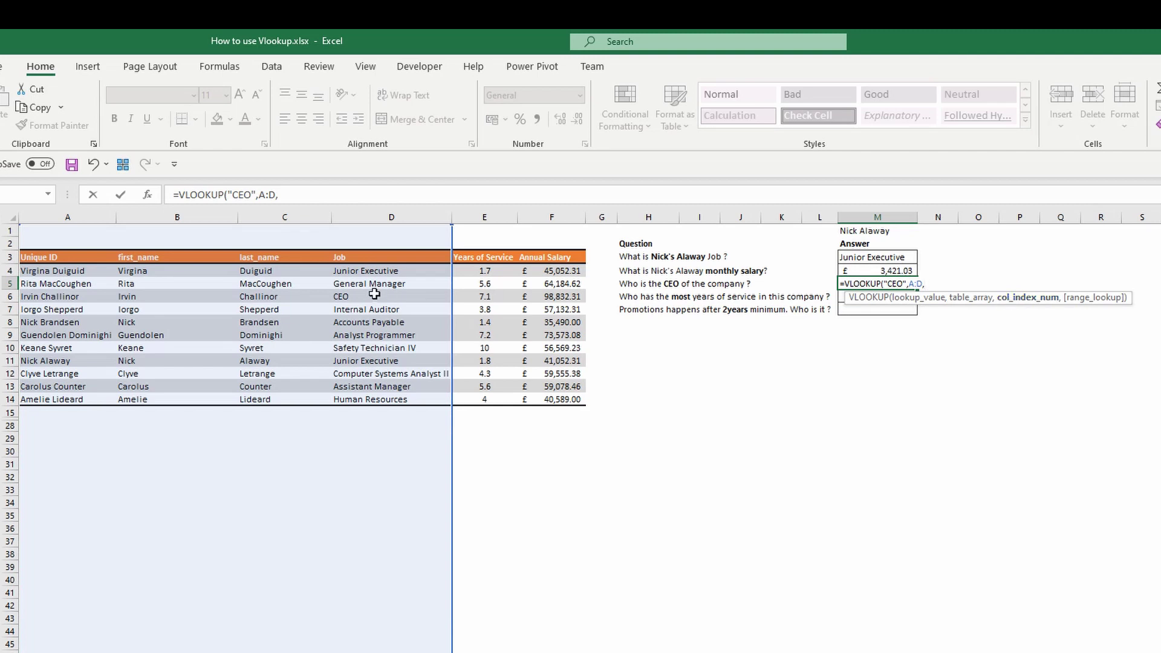
- Complete M5's VLOOKUP with column index 4 and FALSE for an exact match, and commit the formula
type("4")
type(",")
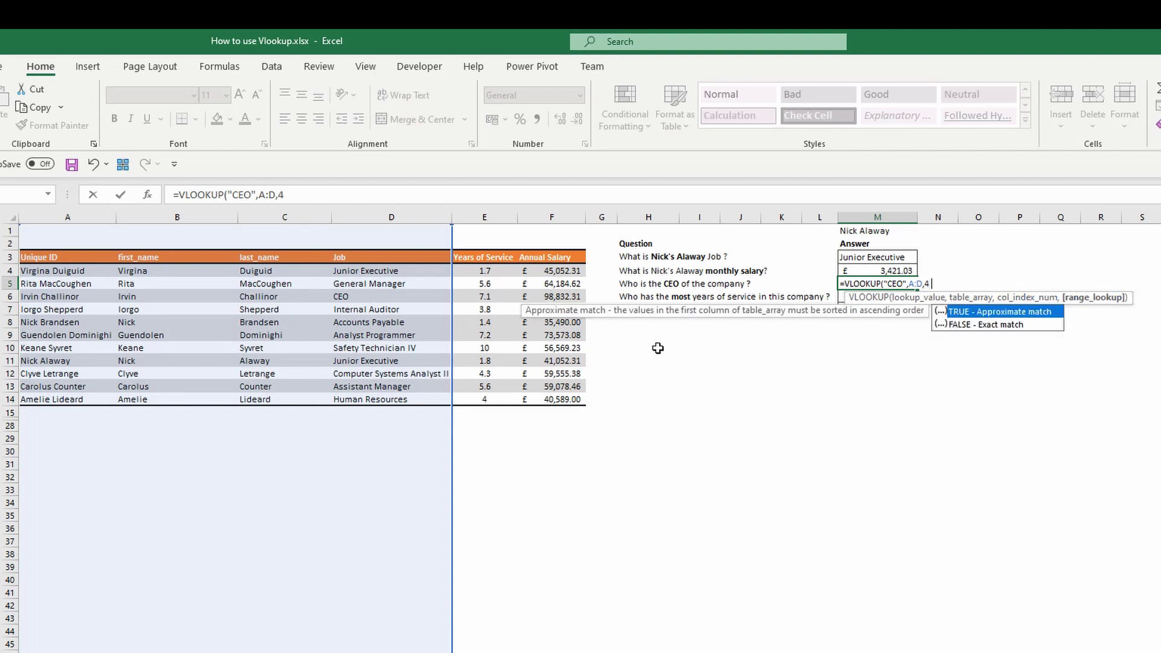
key("Down")
key("Tab")
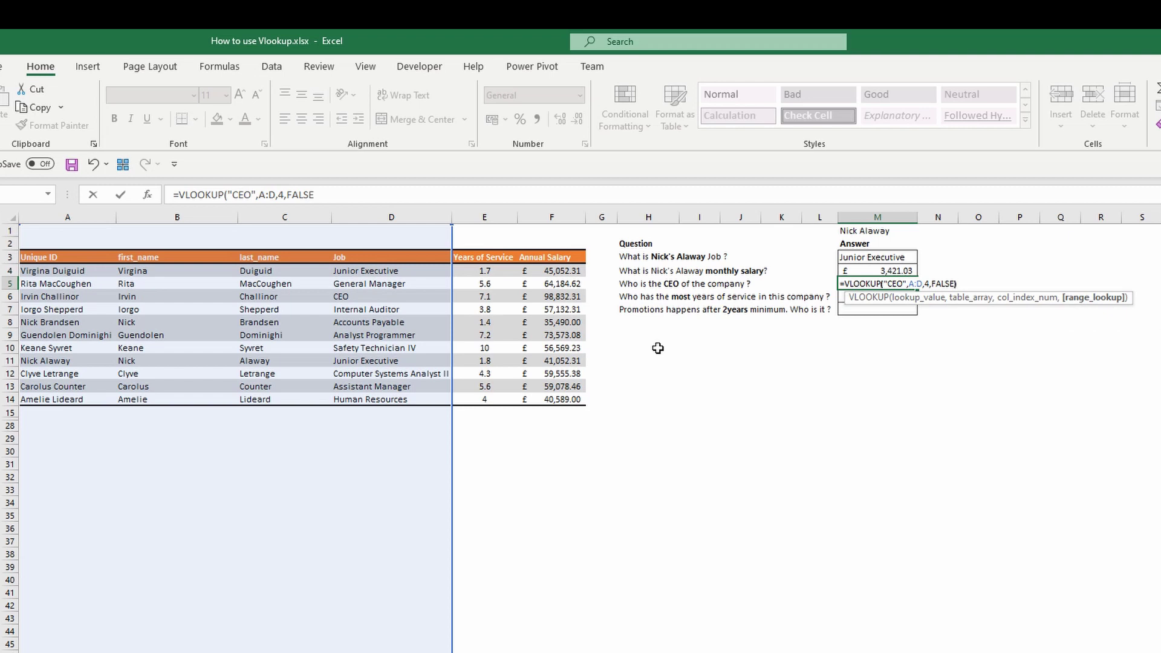
type(")")
key("ctrl+Return")
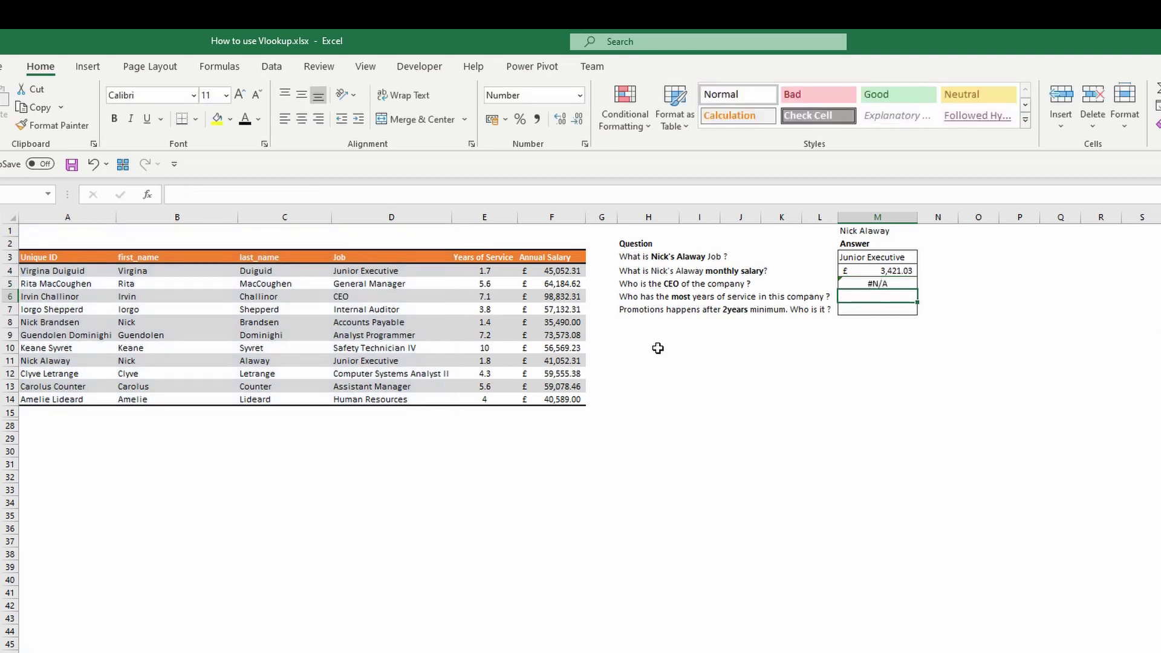
- Replace the A:D table array in M5's VLOOKUP with a CHOOSE function whose index number is the array {1,2}
left_click(333, 195)
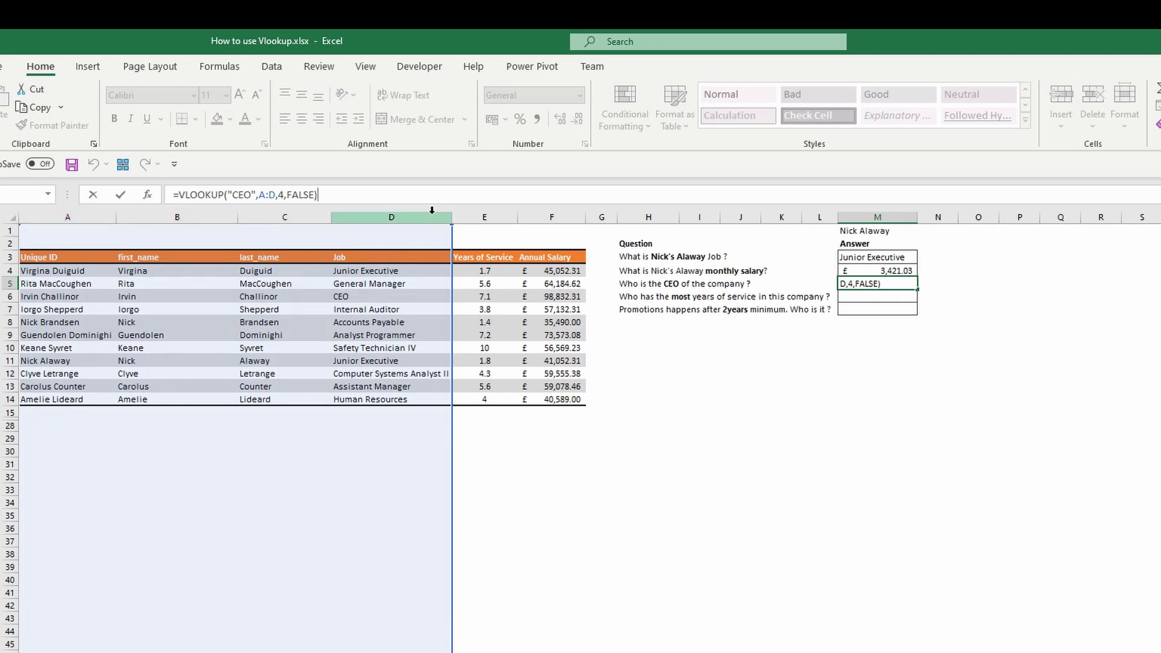
left_click(269, 187)
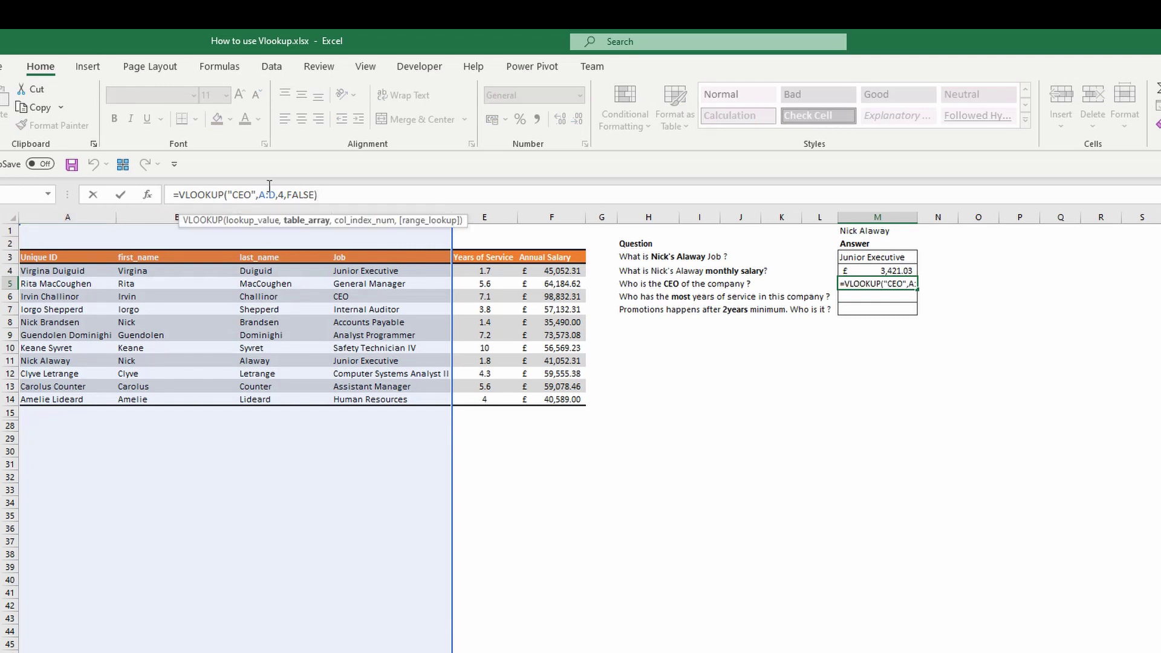
left_click_drag(259, 194, 276, 194)
type("c")
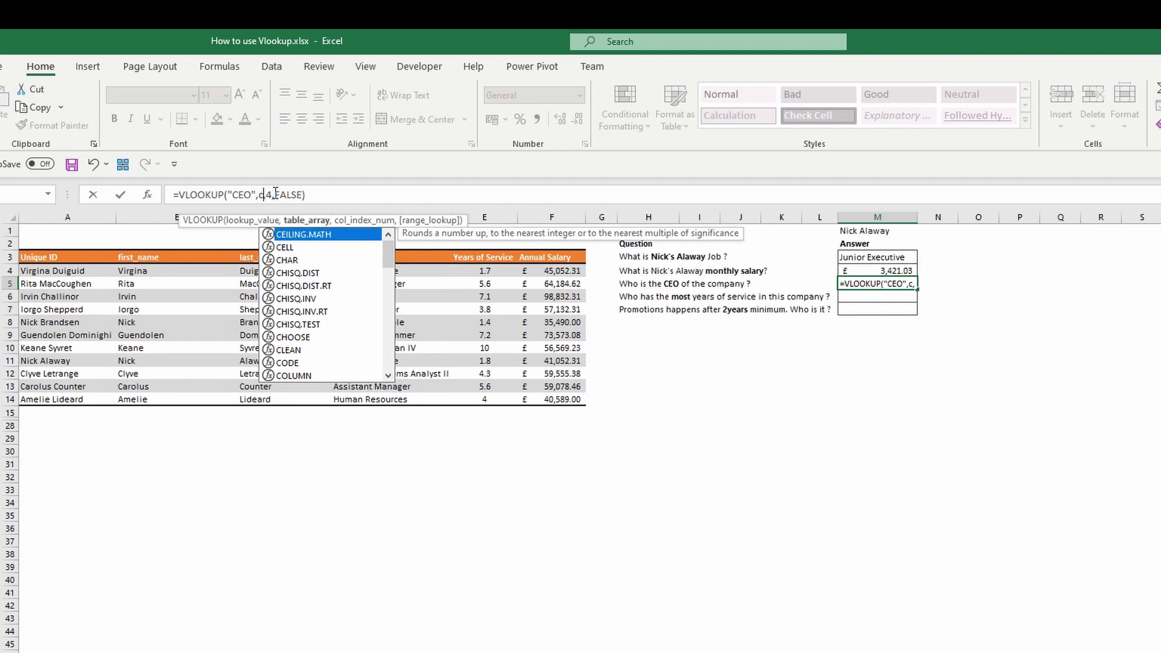
type("ho")
key("Tab")
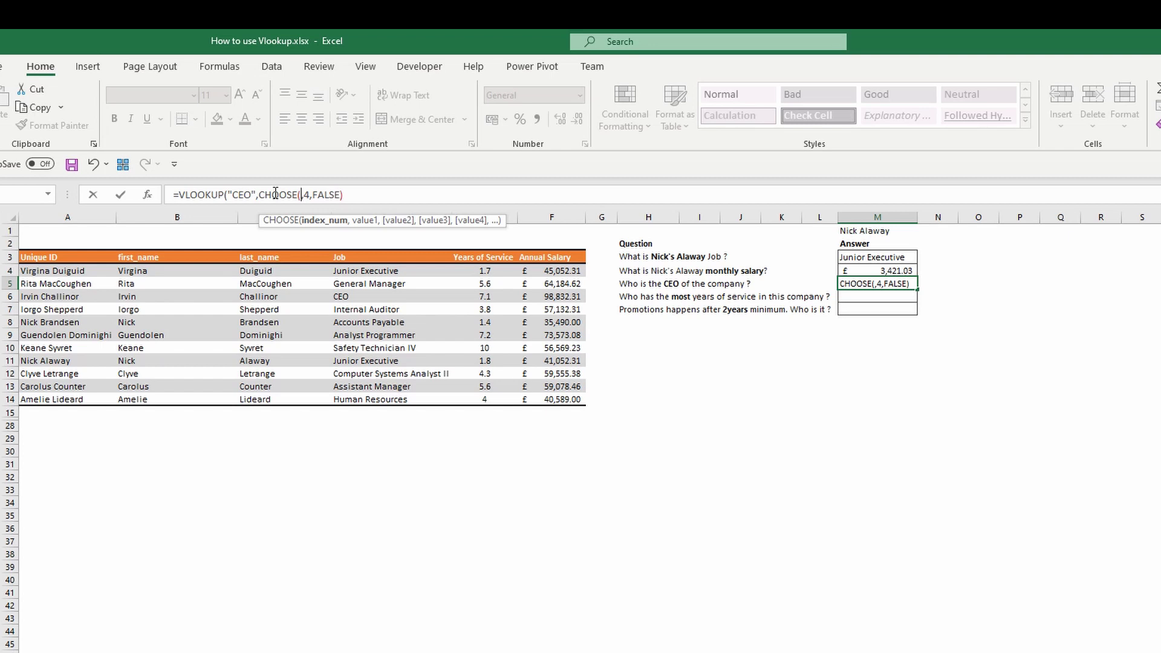
type("{")
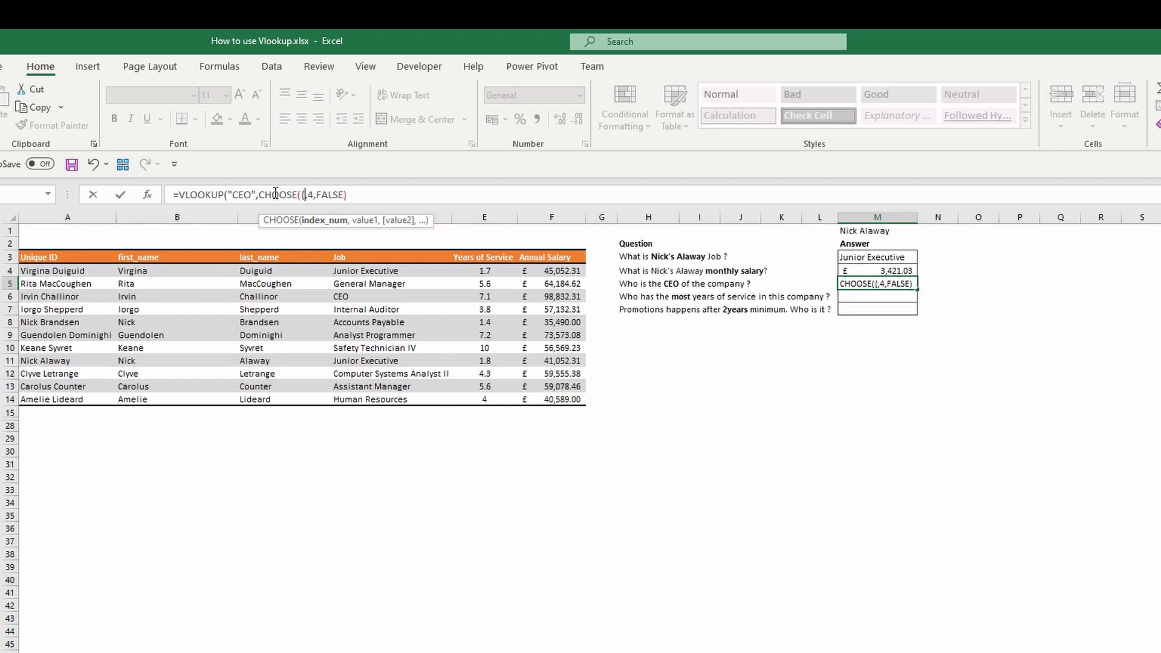
type("1,")
type("2")
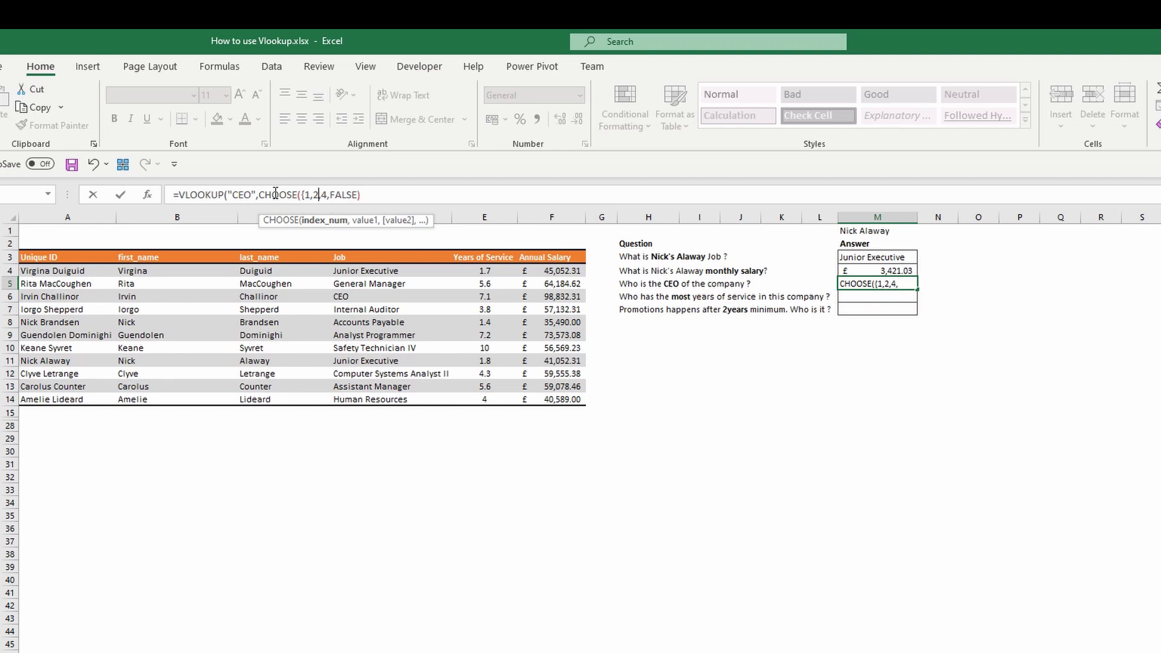
type("}")
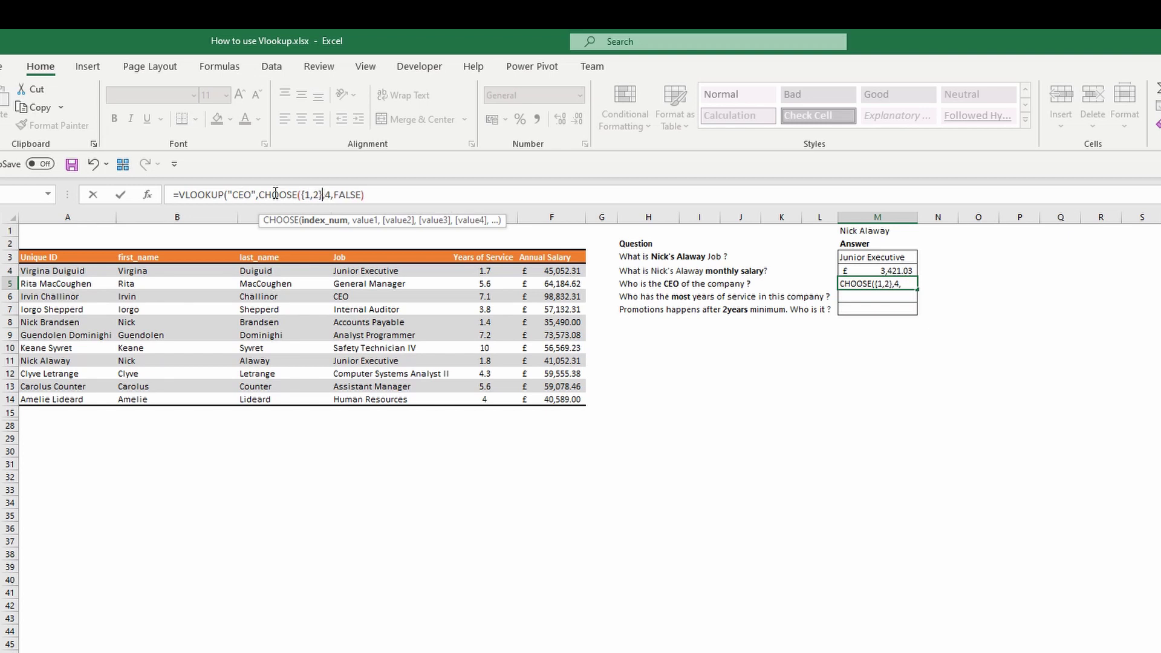
- Add the Job range D3:D14 and the Unique ID range A3:A14 as CHOOSE's first and second values, and close the function
type(",,")
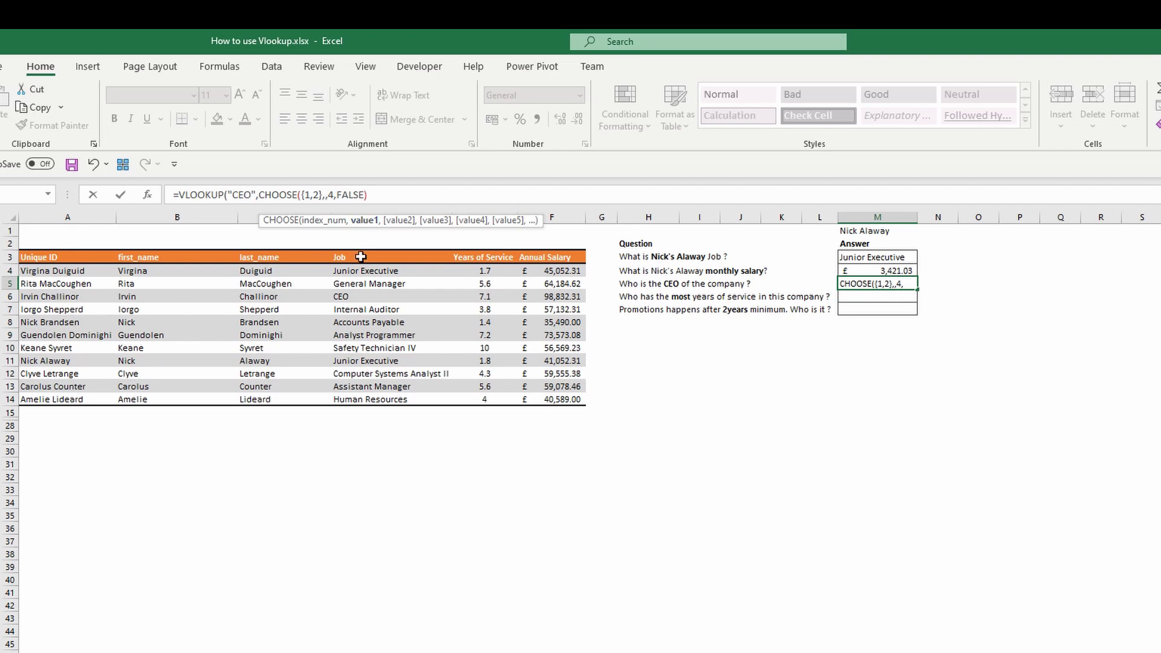
left_click_drag(361, 257, 357, 399)
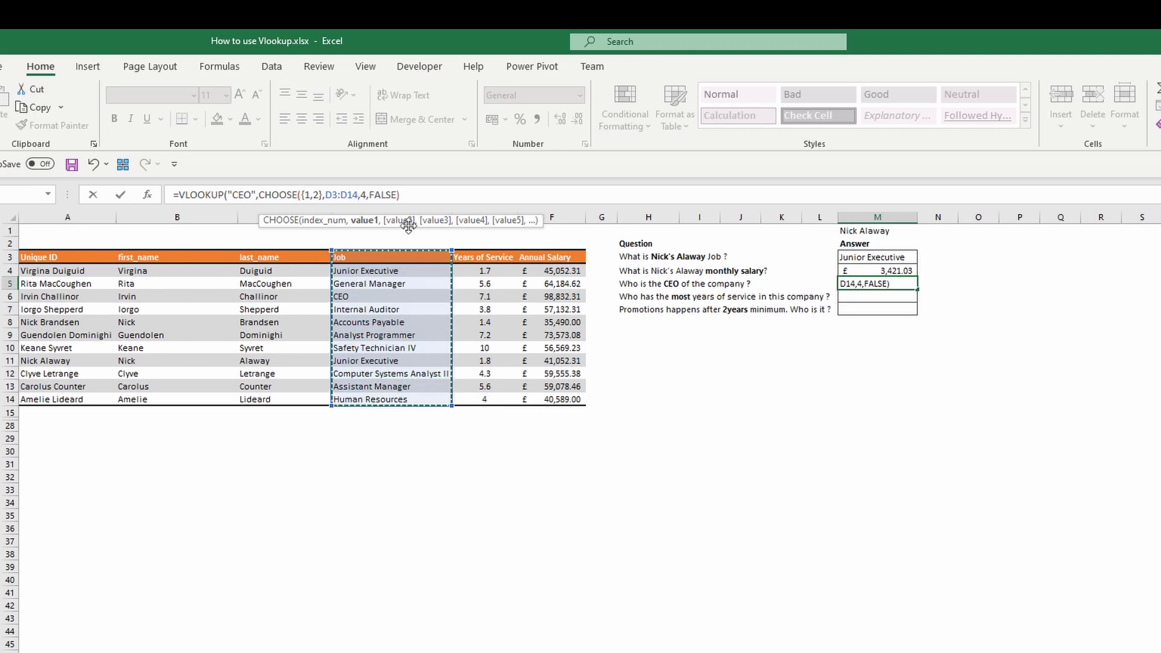
type(",")
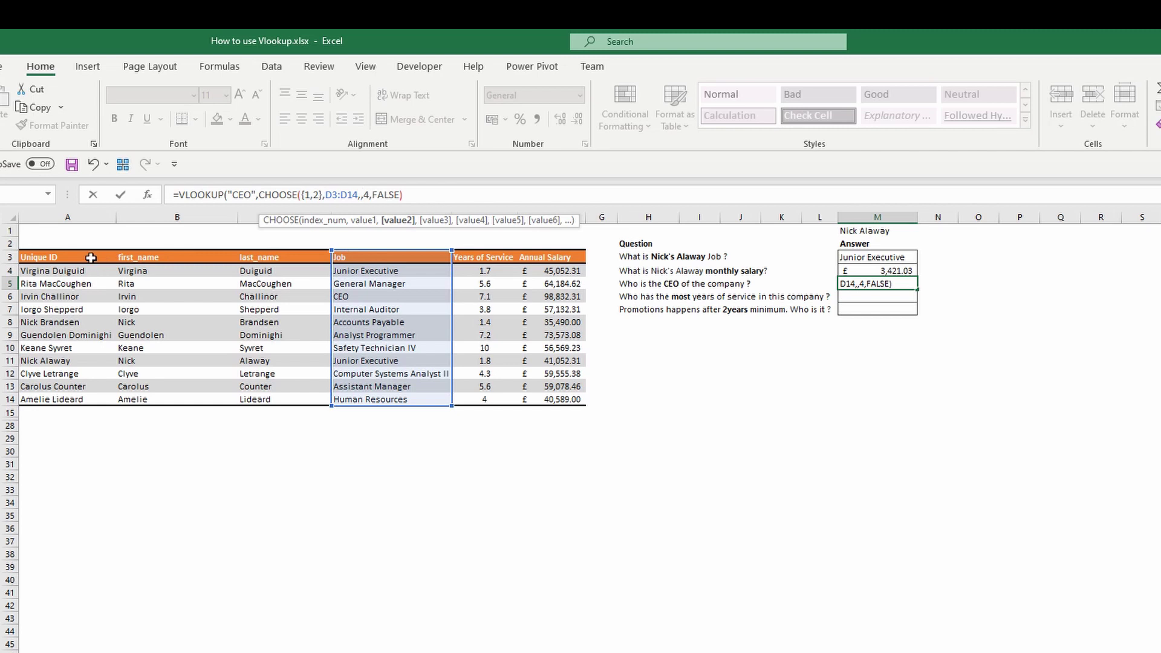
left_click_drag(92, 259, 74, 399)
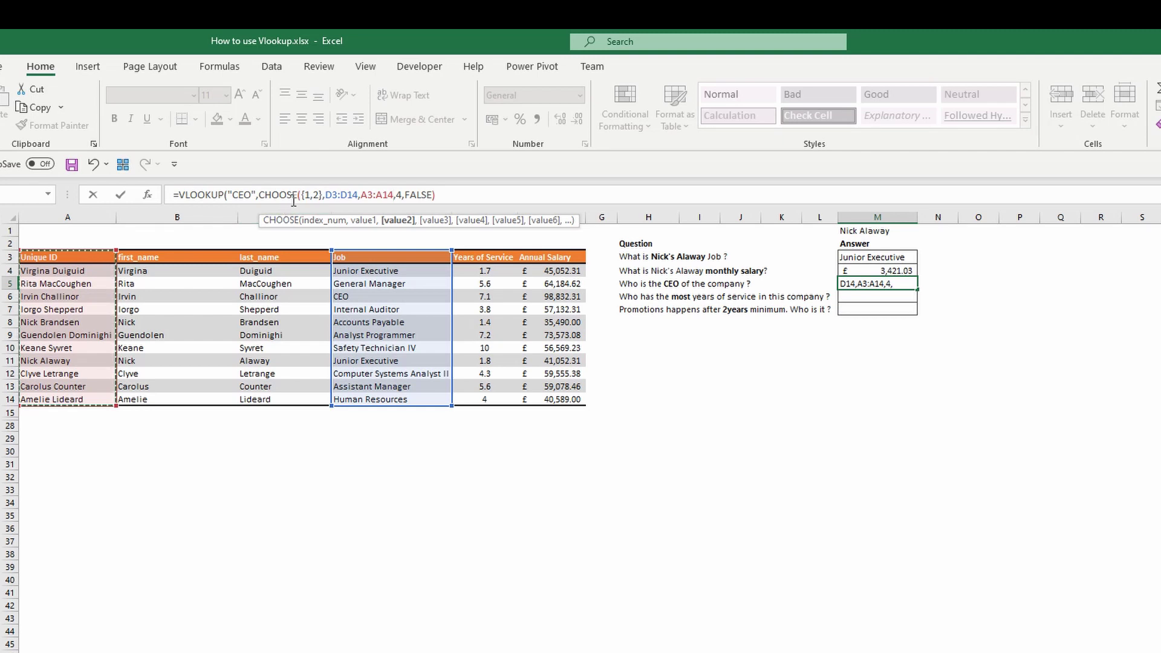
type(")")
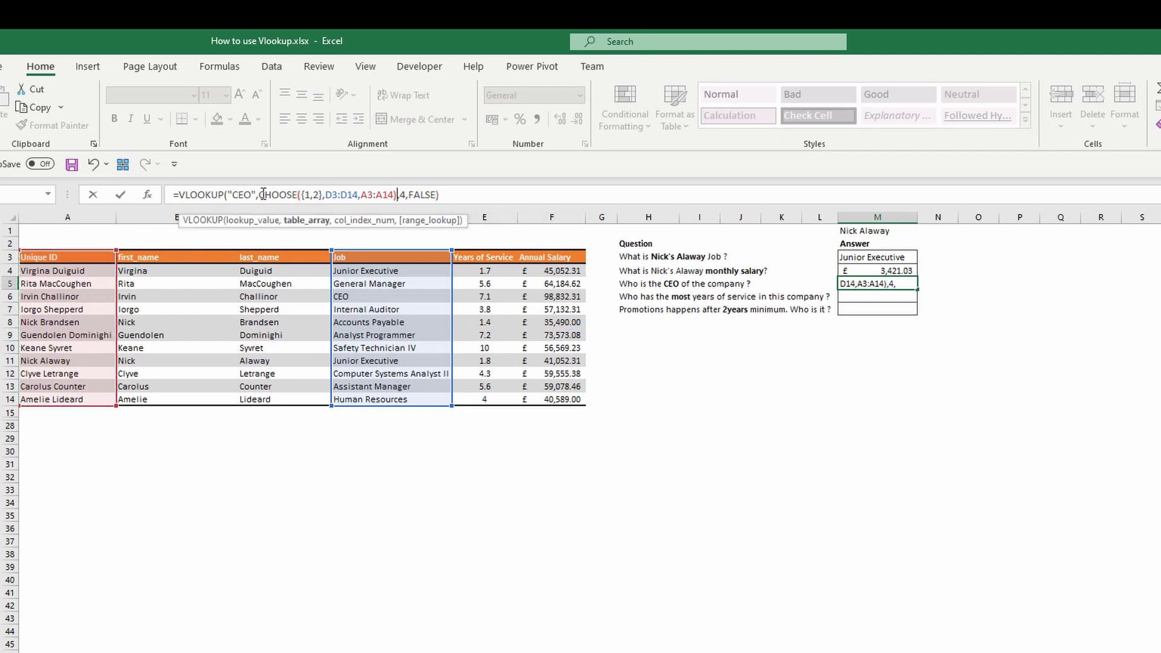
- Review the CHOOSE arguments in M5's formula, set VLOOKUP's column index to 2, and commit the formula
left_click_drag(259, 196, 390, 198)
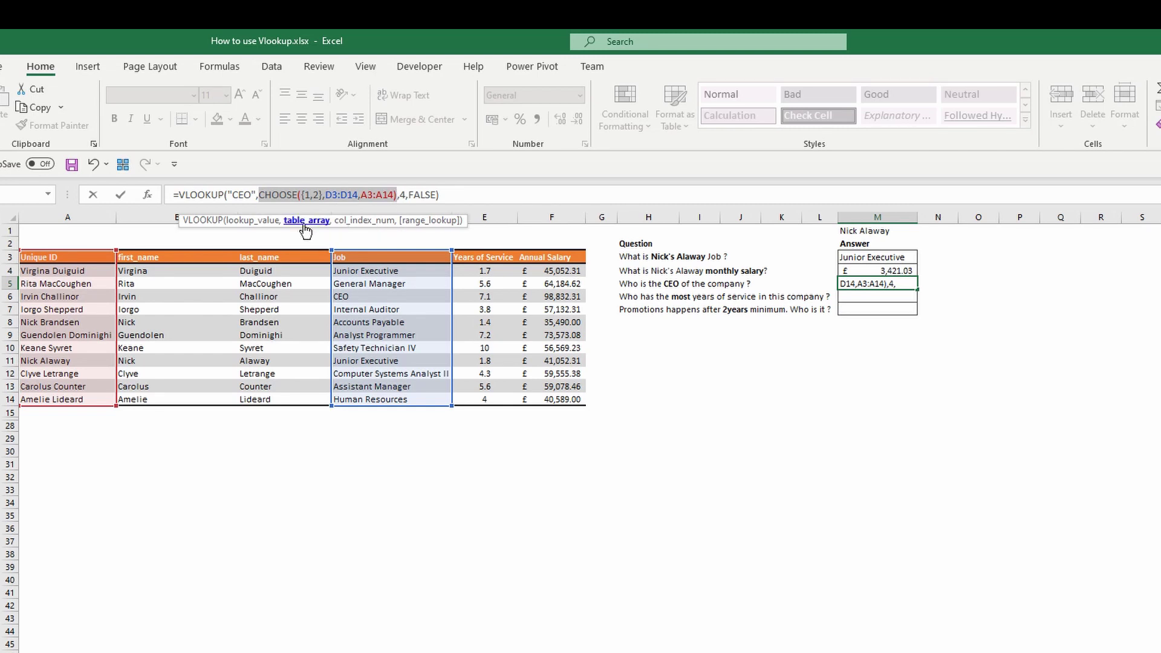
left_click(405, 195)
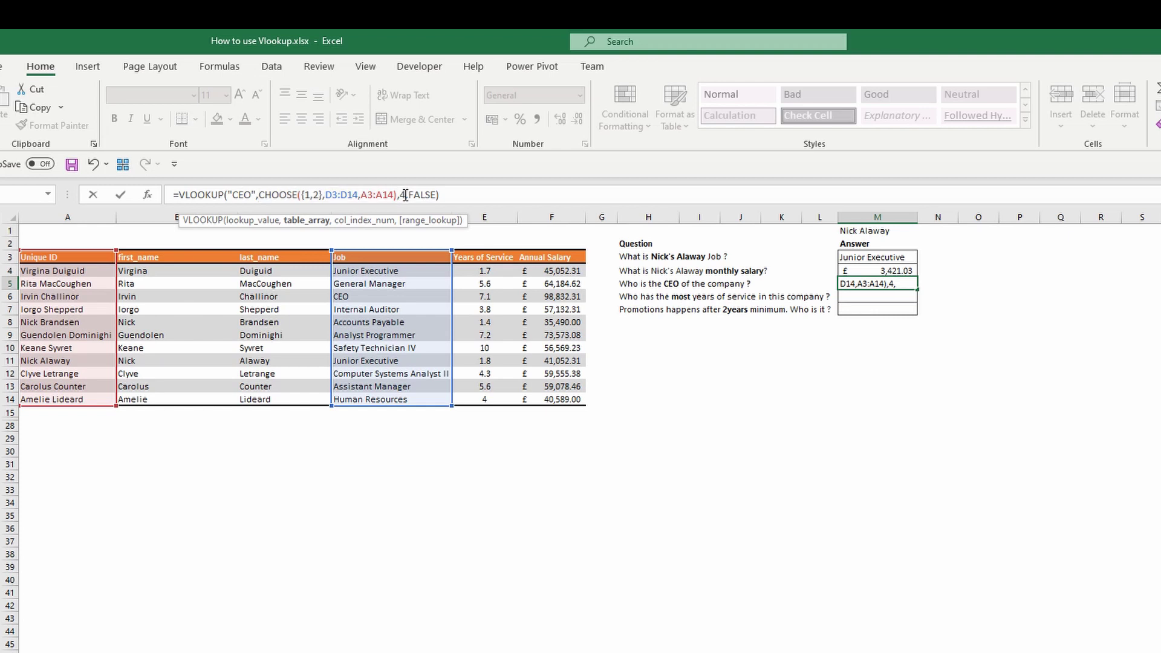
left_click(402, 194)
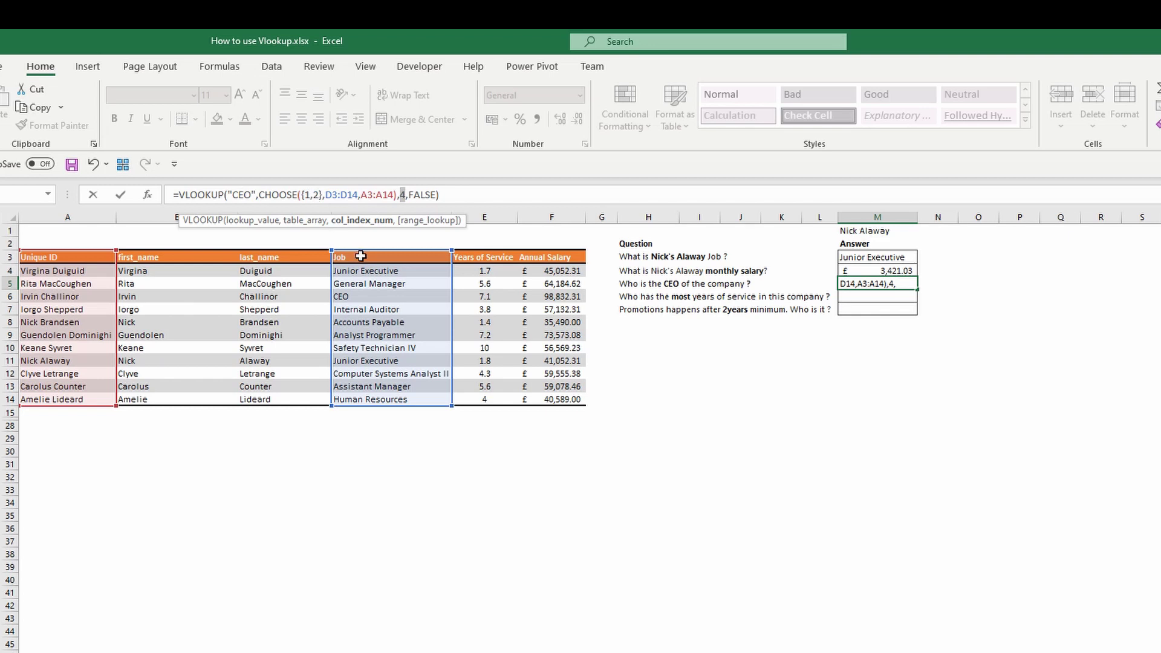
left_click(316, 194)
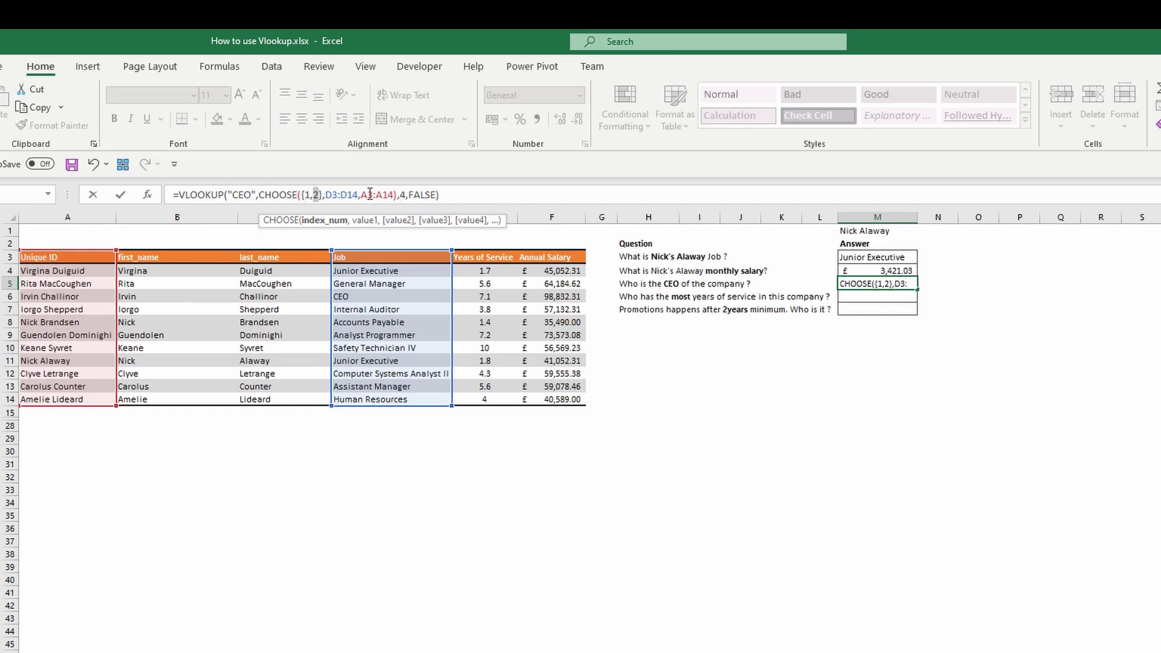
left_click_drag(362, 194, 393, 194)
double_click(402, 194)
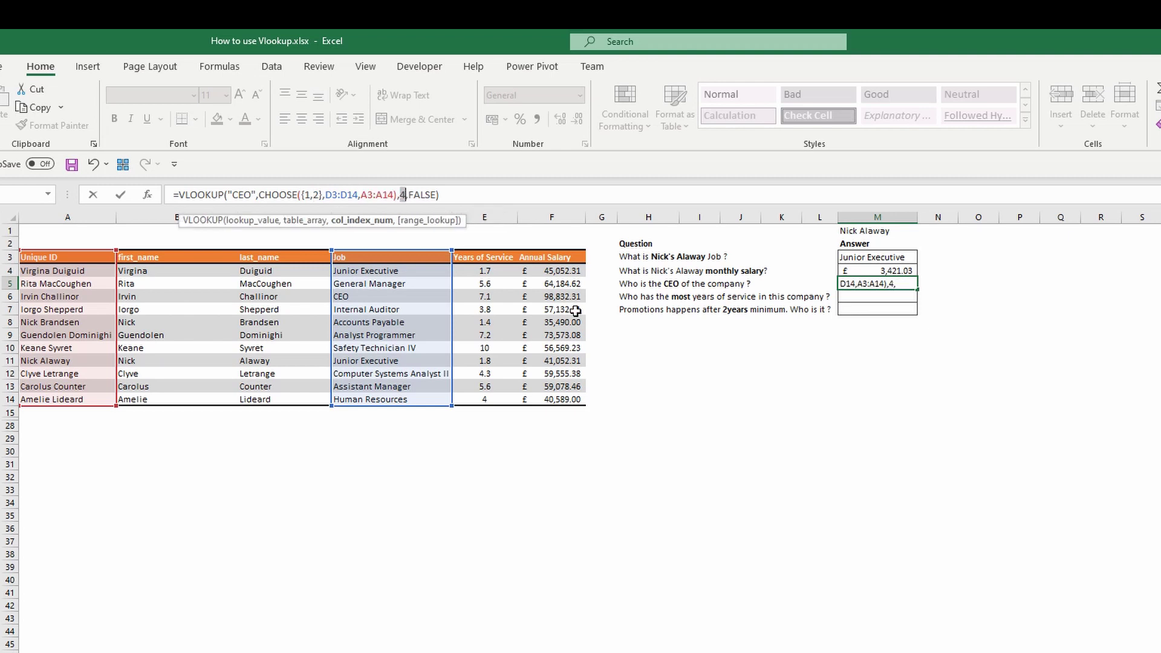
type("2")
key("Return")
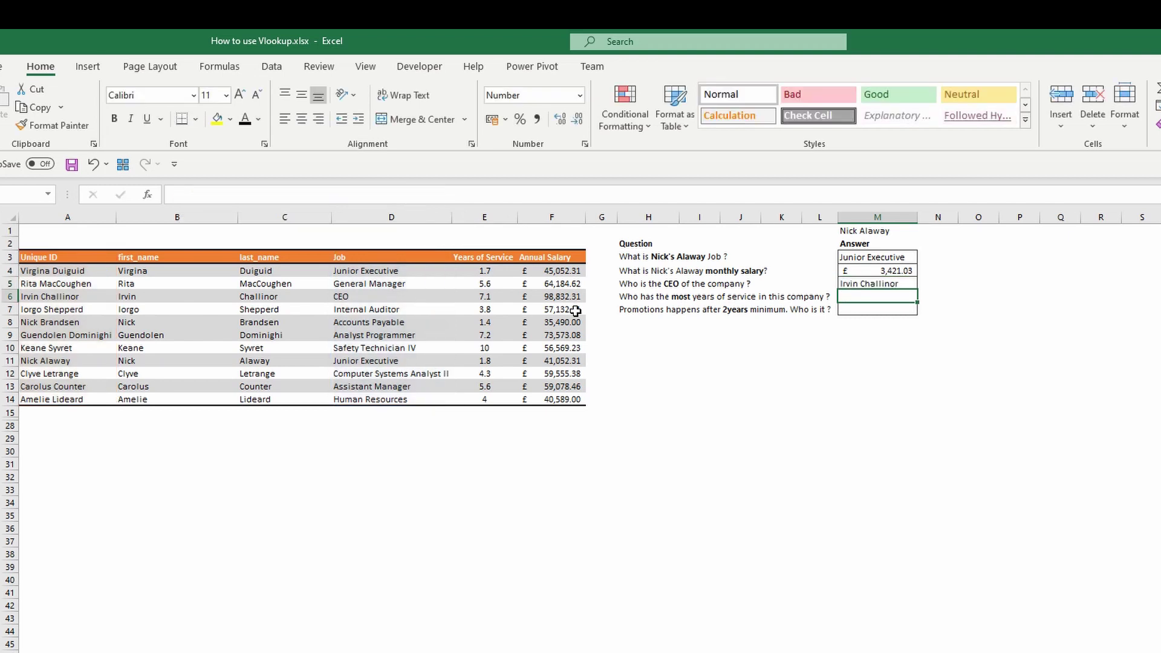
- Check M5's answer against the Unique ID and Job in the table's CEO row
key("Up")
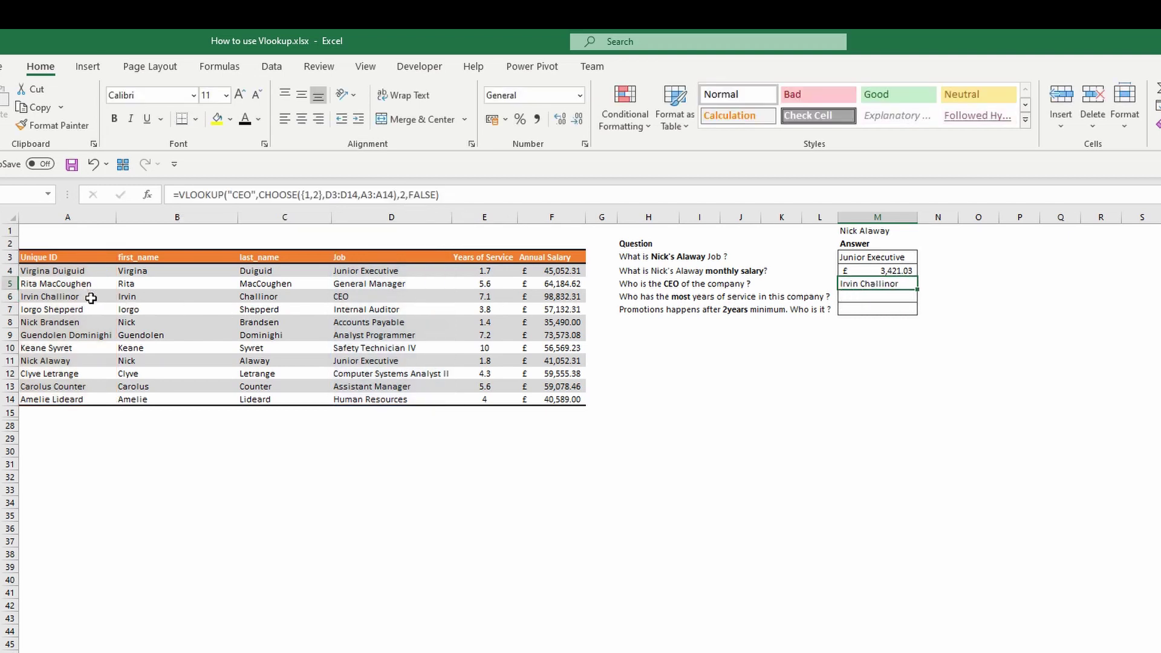
left_click_drag(85, 296, 386, 297)
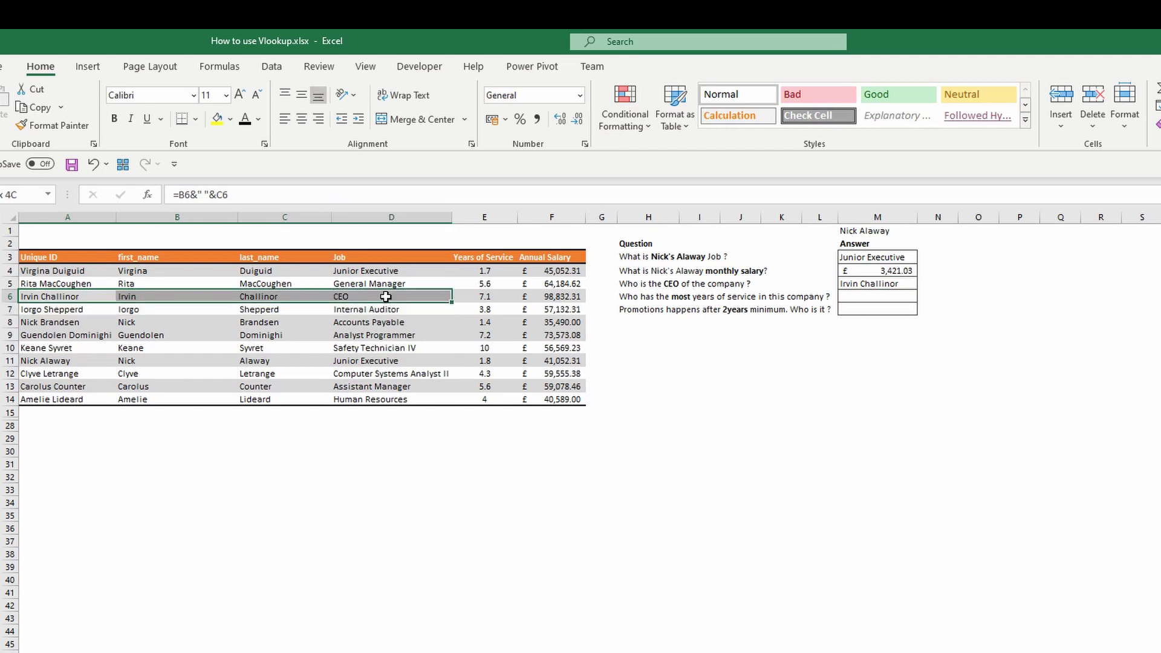
left_click(876, 297)
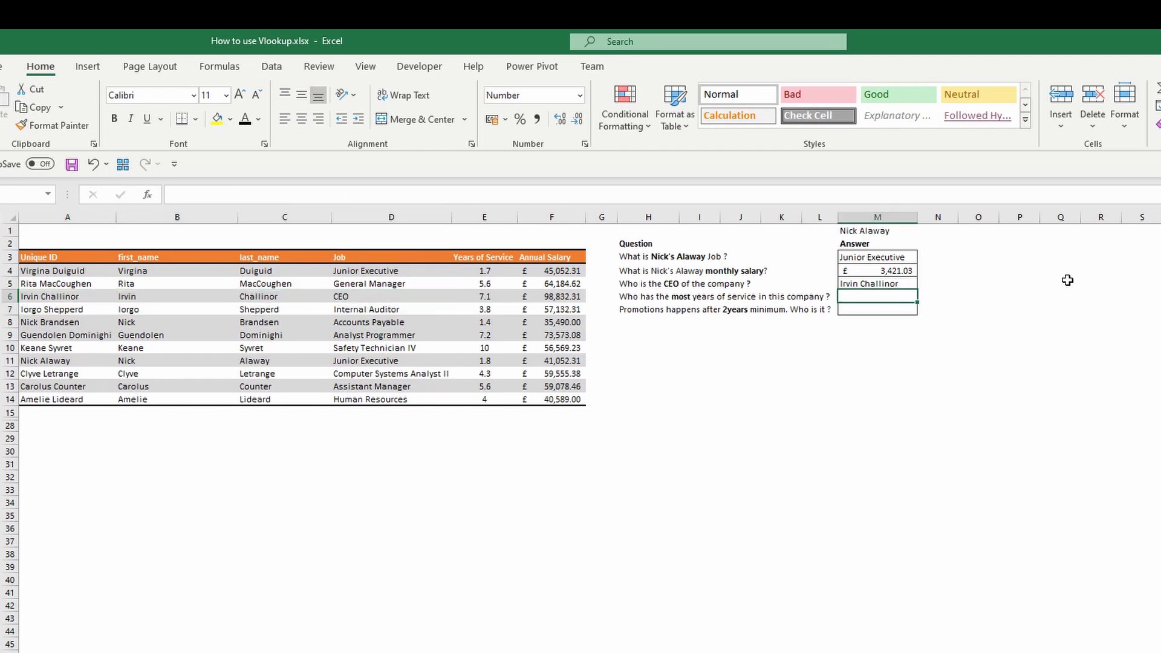
- Write =MAX(E4:E14) in H11 to return the highest value in the Years of Service column
left_click(648, 360)
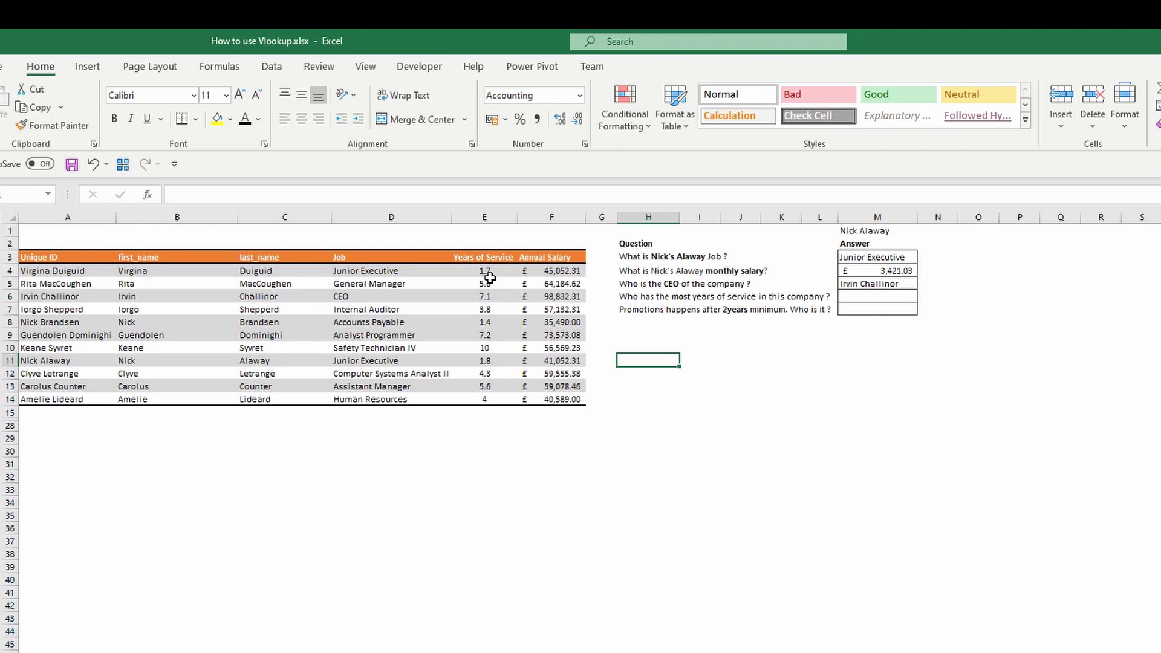
type("=")
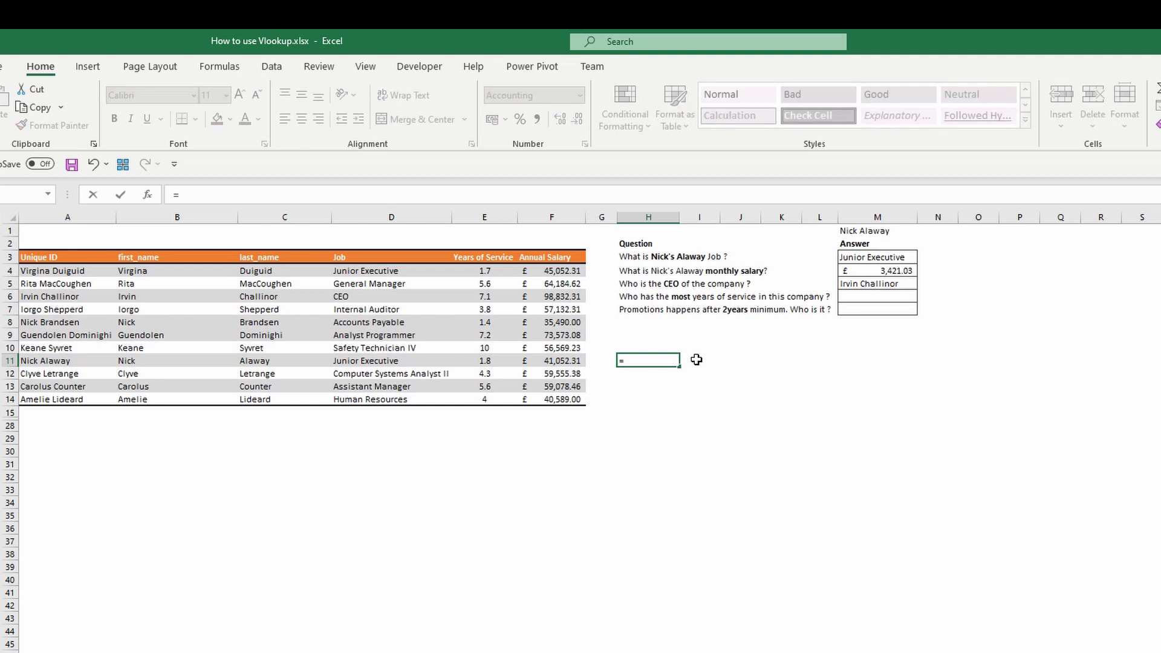
type("max")
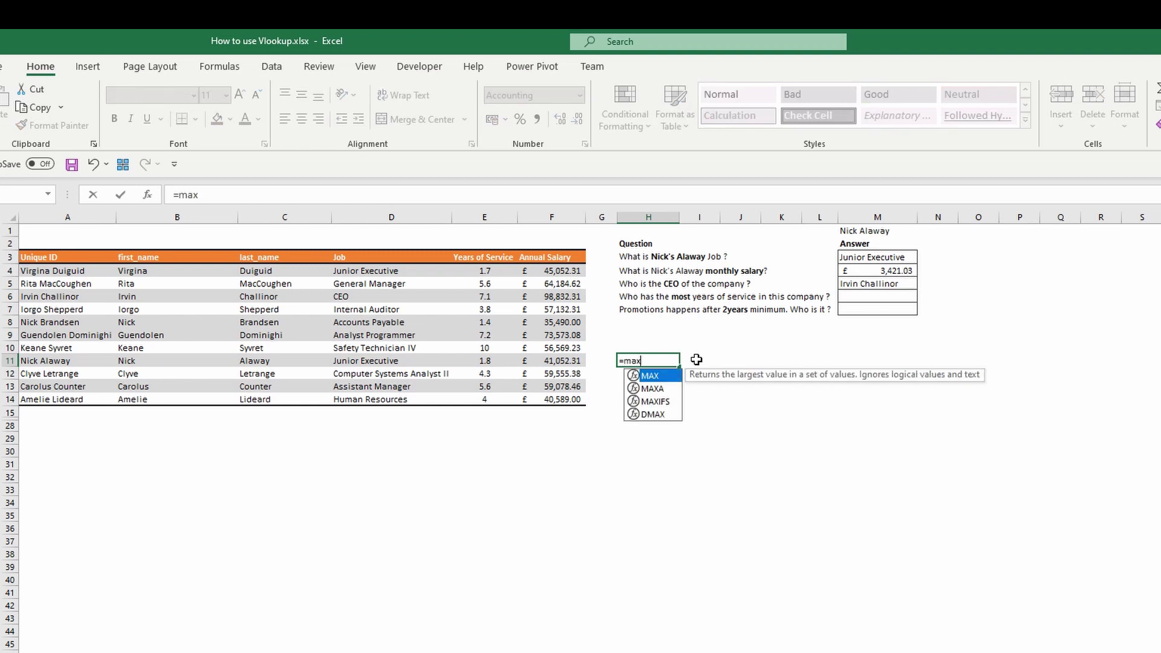
key("Tab")
left_click_drag(490, 271, 495, 399)
type(")")
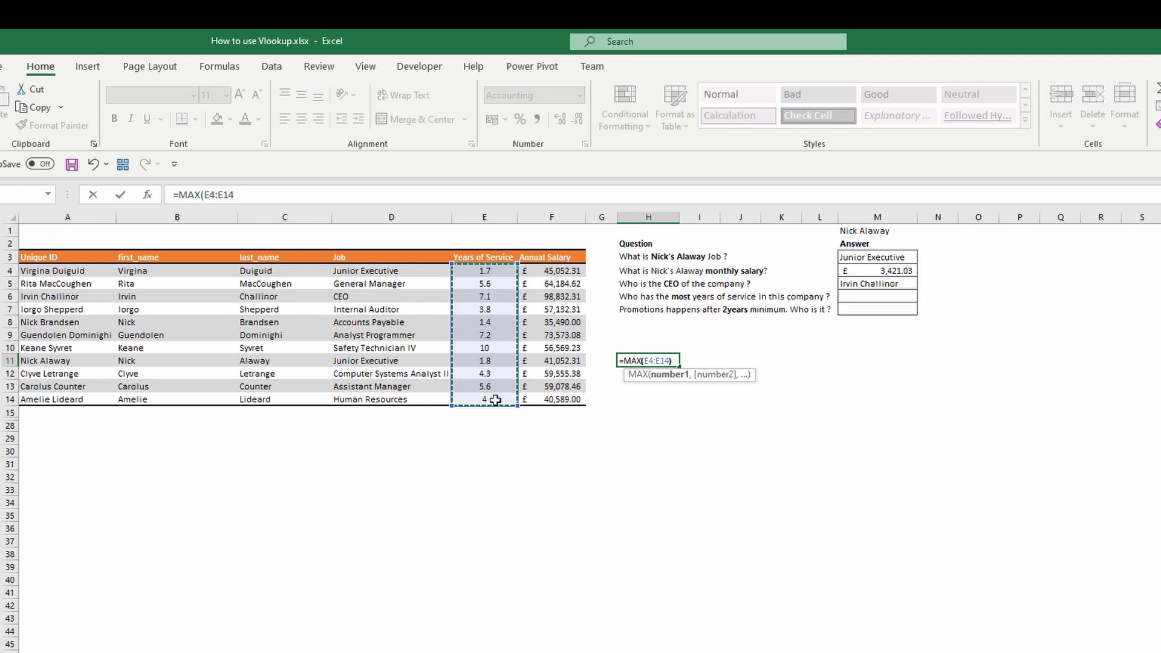
key("Return")
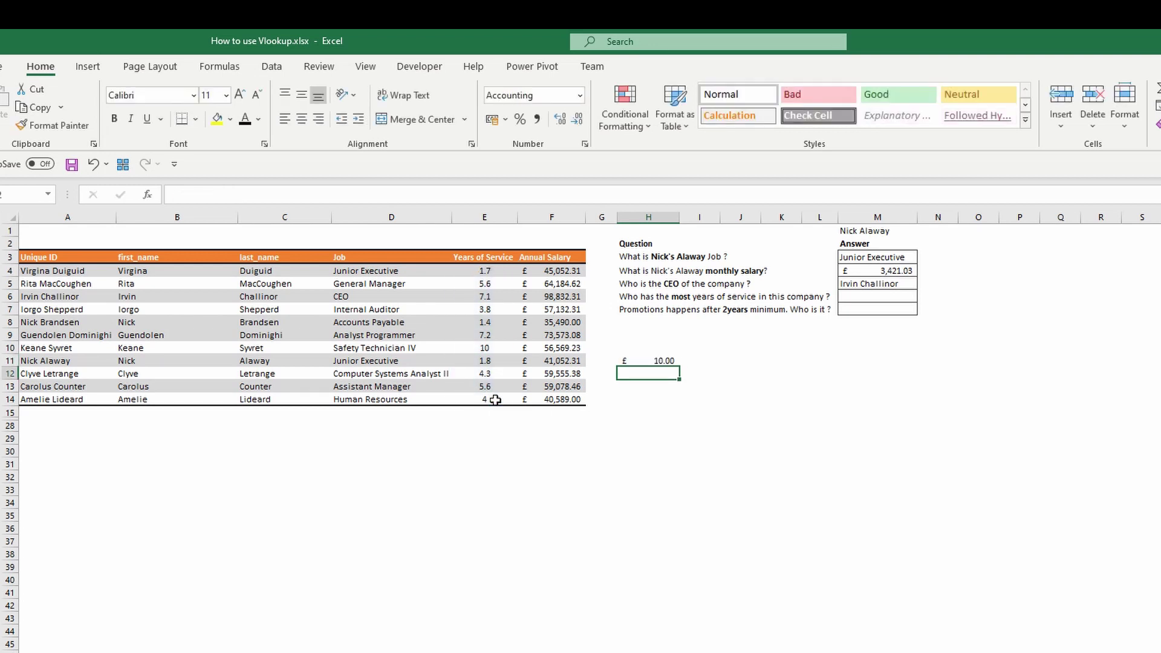
- Change H11's number format to General and review its MAX formula without altering it
left_click(662, 362)
left_click(579, 95)
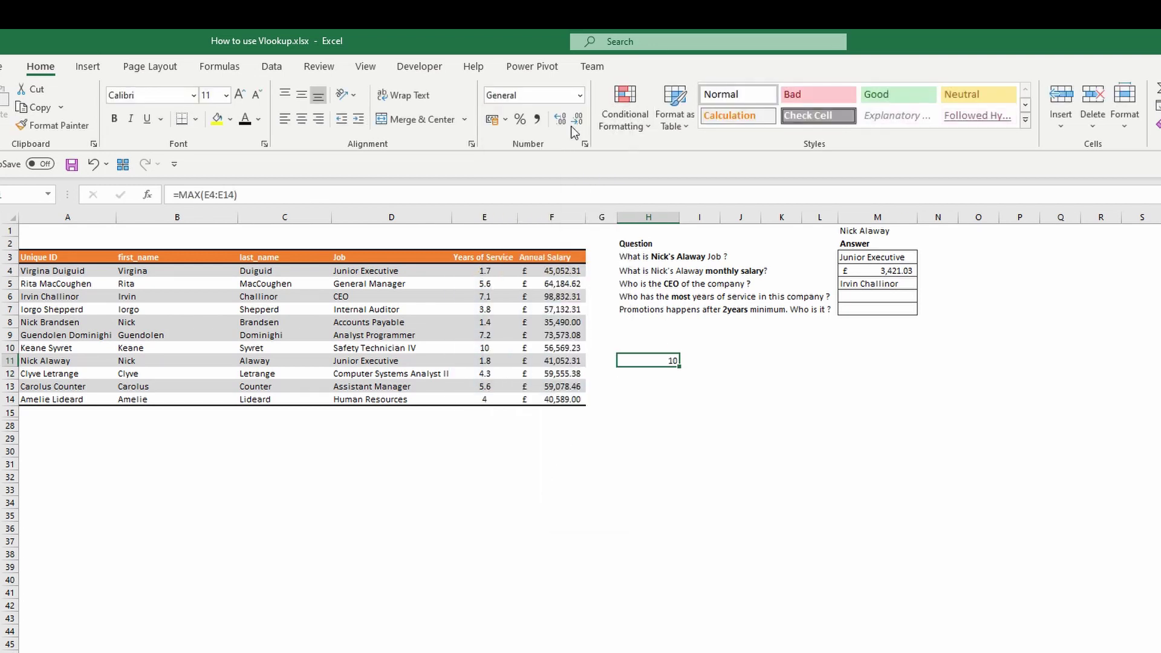
left_click(572, 125)
left_click_drag(251, 194, 182, 196)
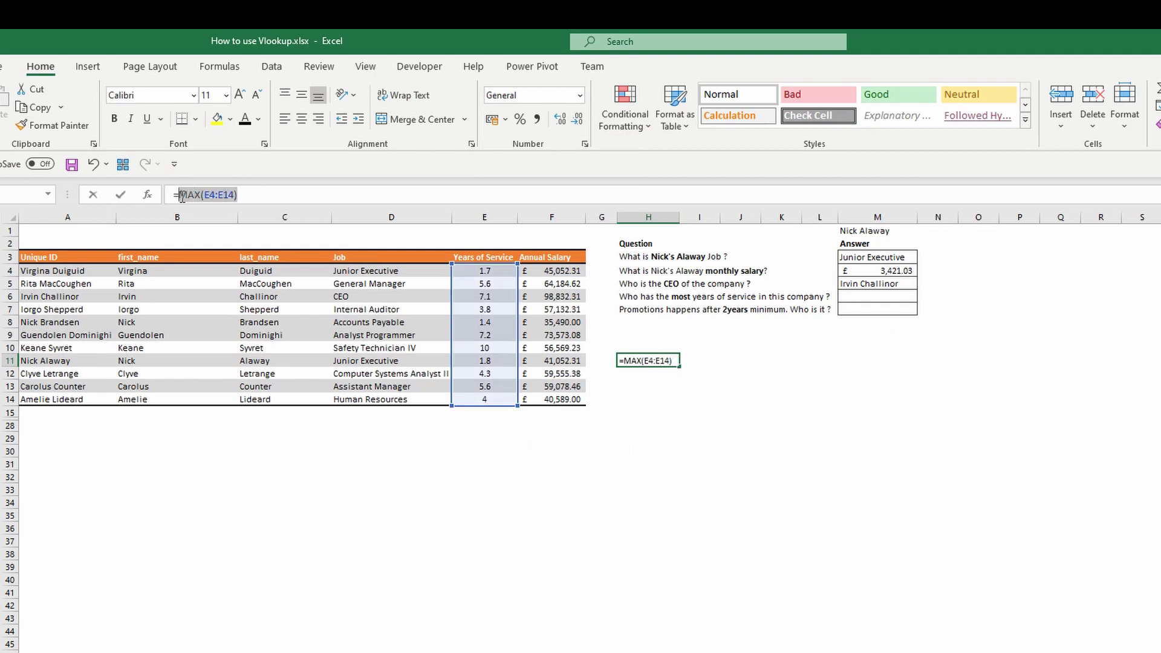
key("Escape")
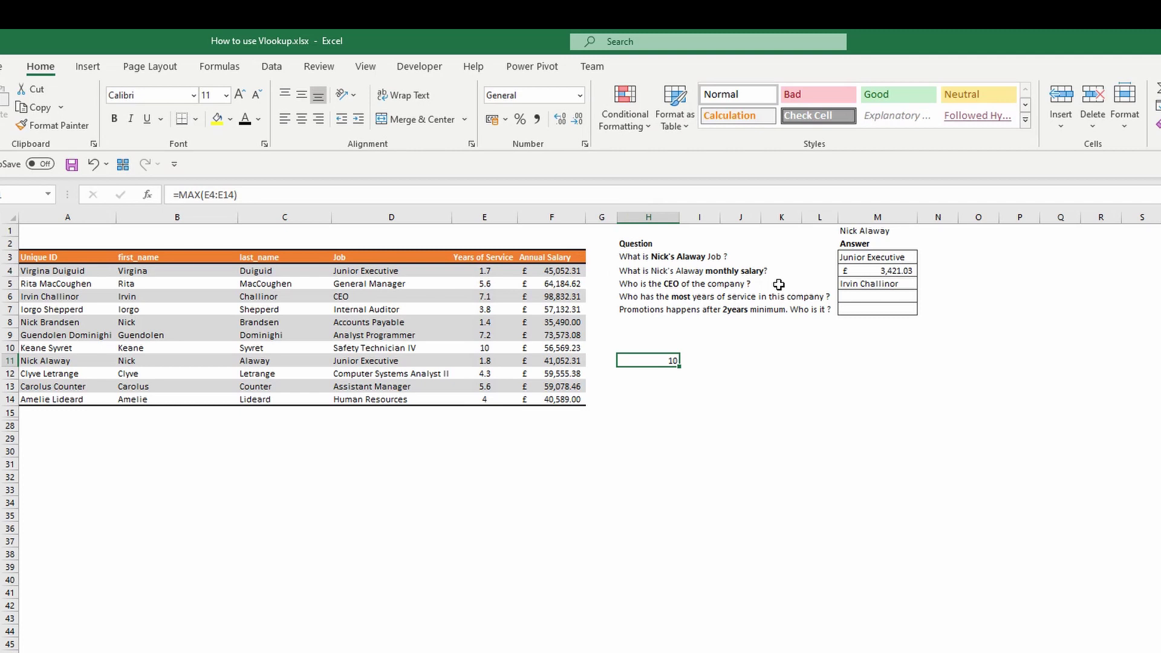
- Start a VLOOKUP in M6 with MAX(E4:E14), the highest Years of Service, as the lookup value
left_click(866, 294)
type("=vl")
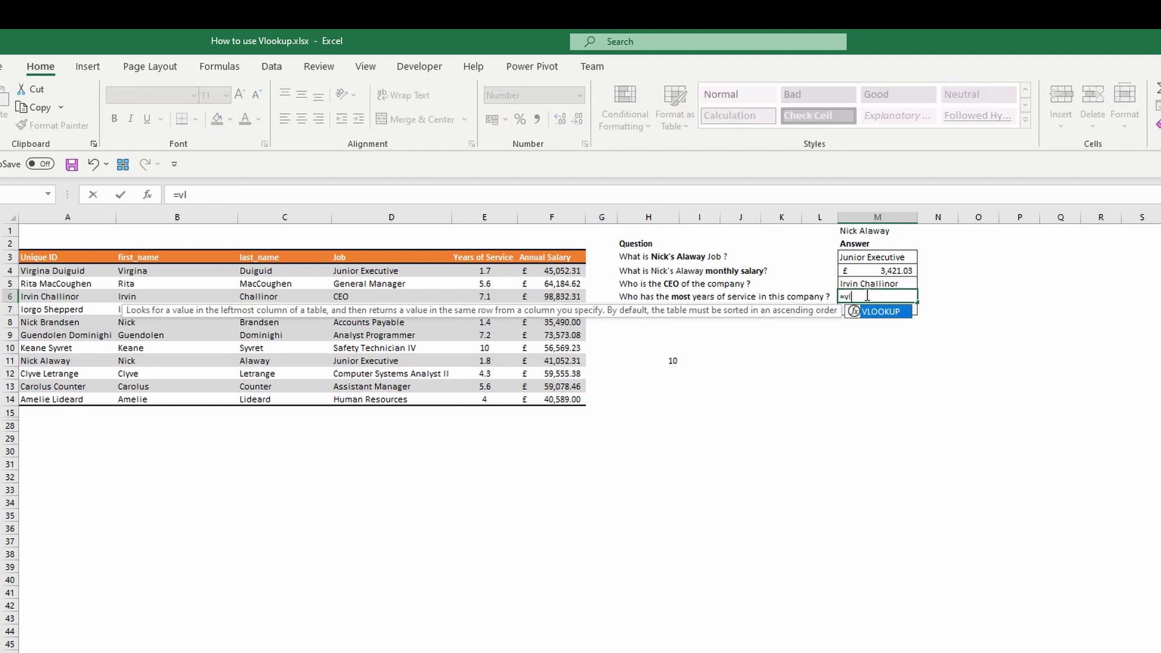
key("Tab")
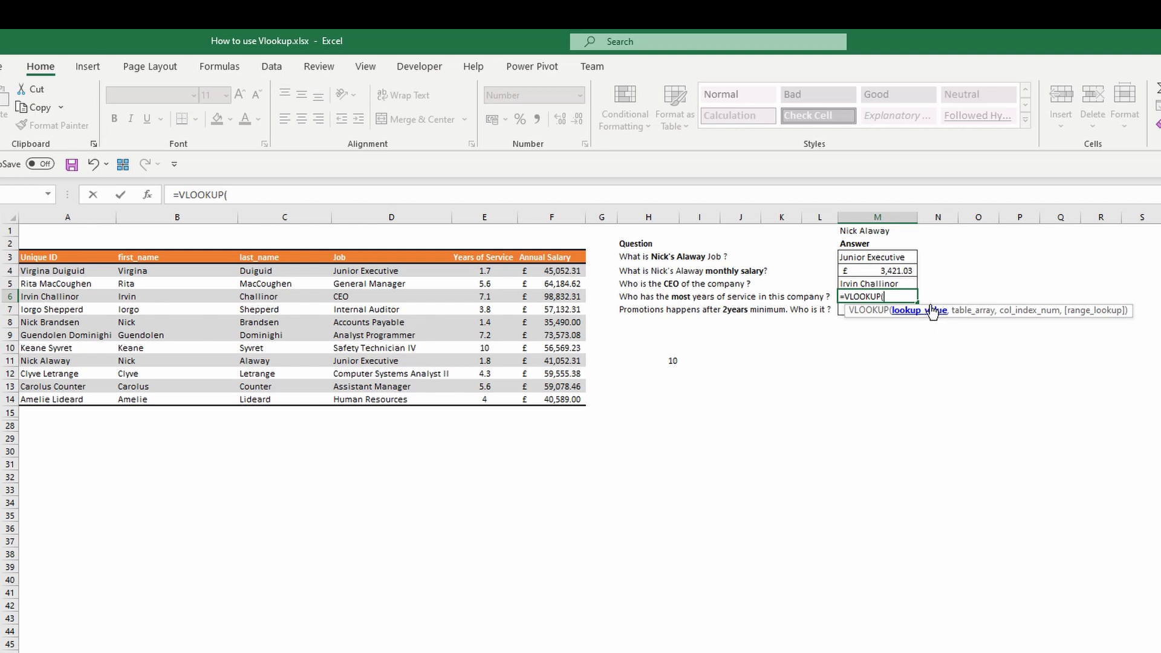
type("max")
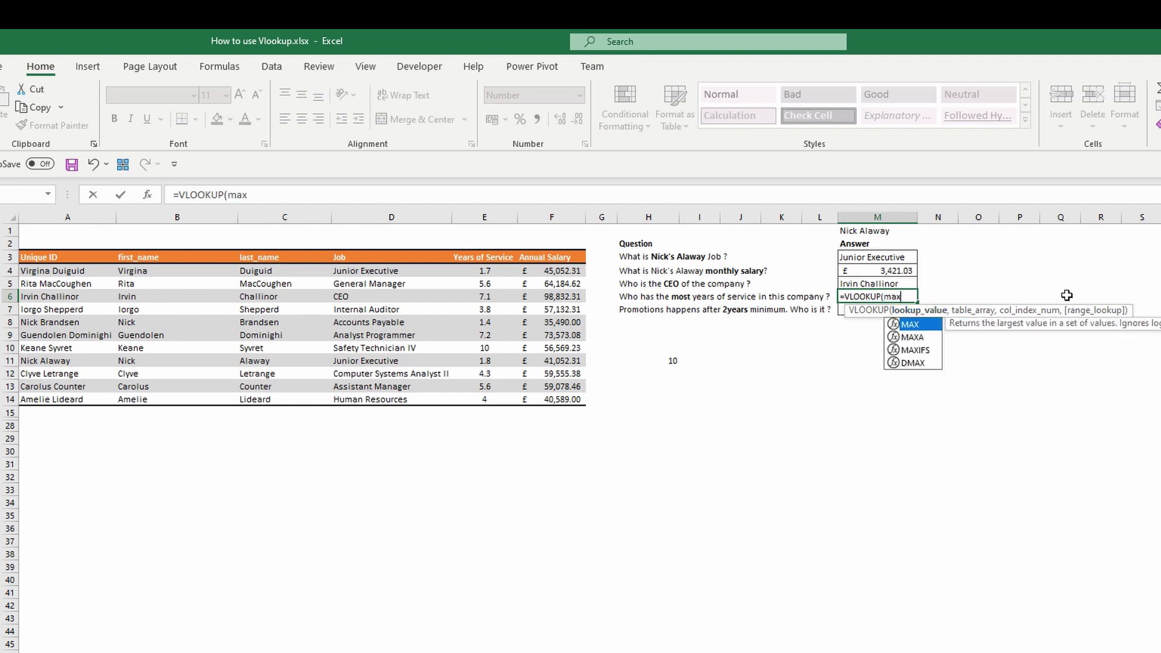
key("Tab")
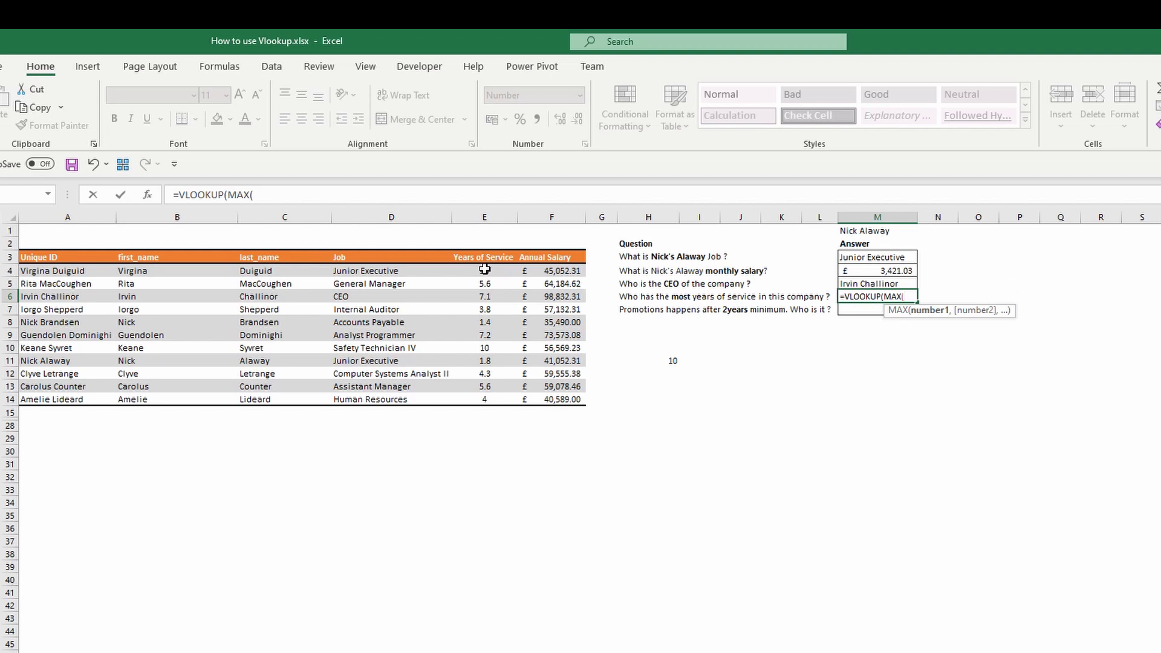
left_click_drag(485, 269, 487, 396)
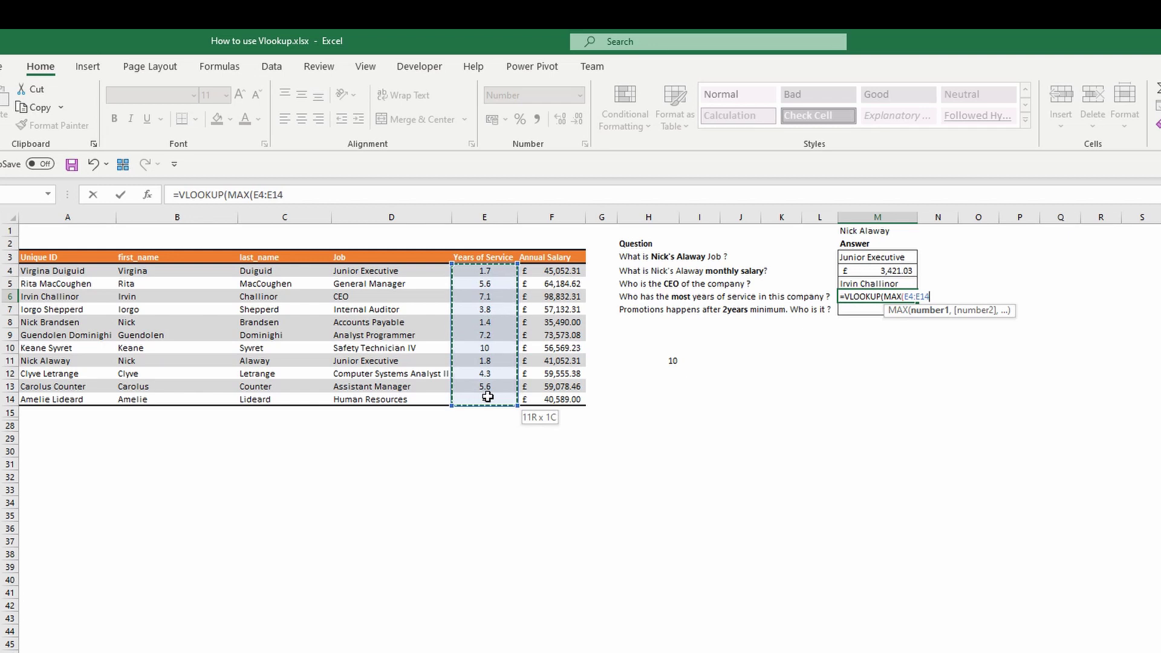
type(")")
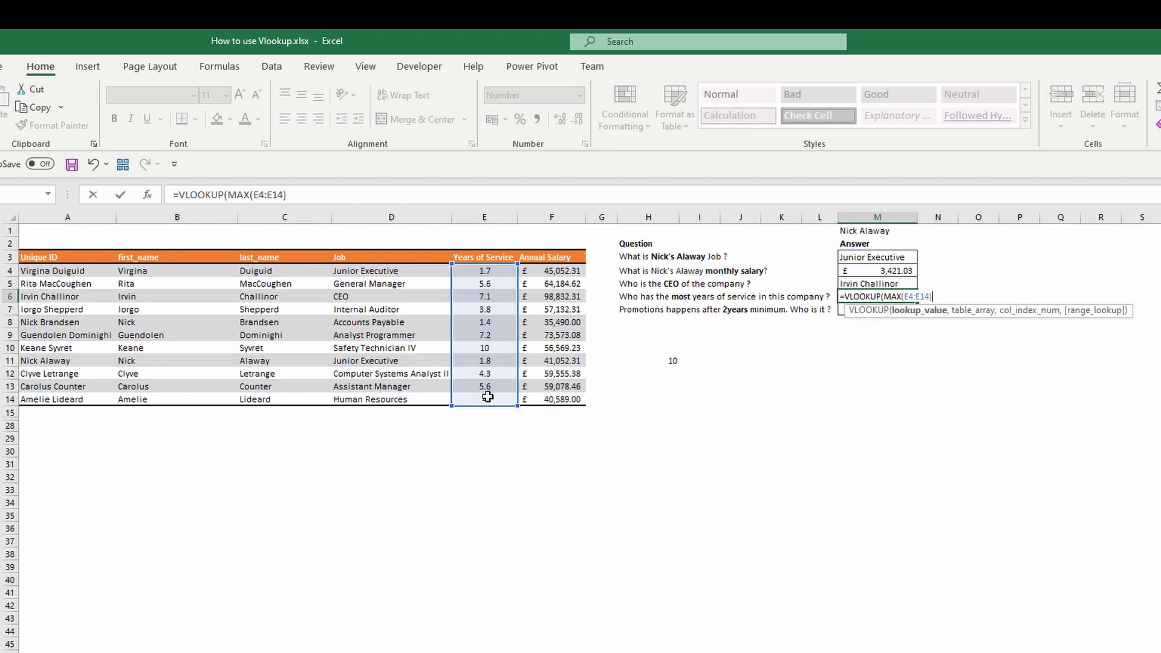
type(",")
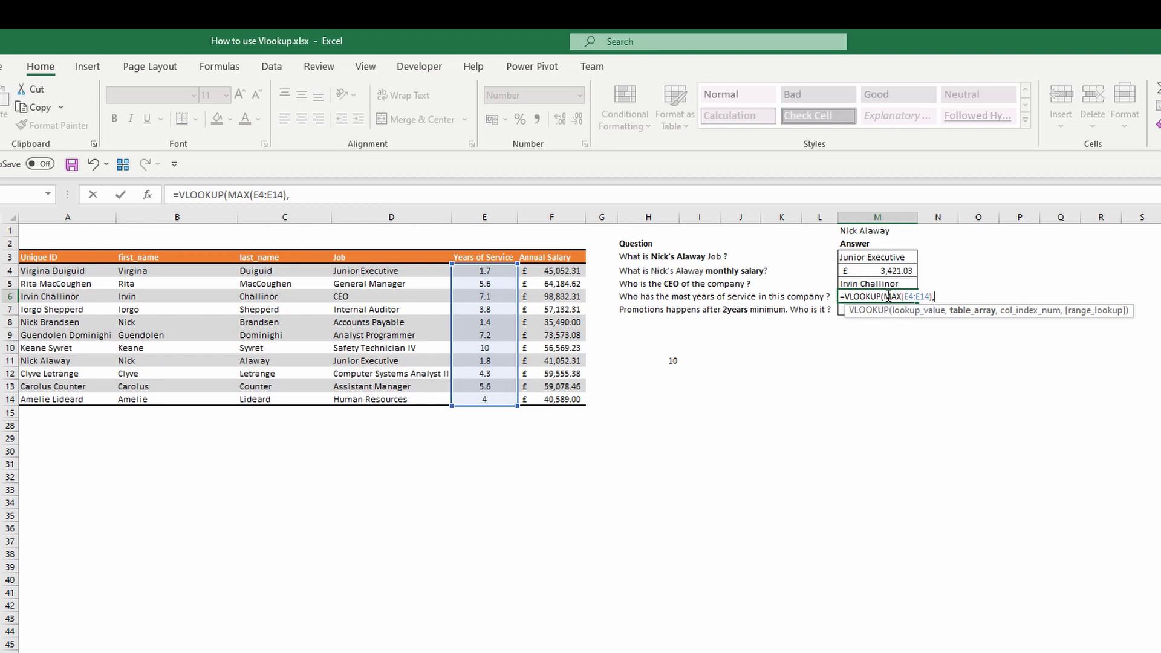
- Evaluate the MAX(E4:E14) part inside M6's formula to preview its result, and restore the expression
left_click_drag(885, 296, 940, 301)
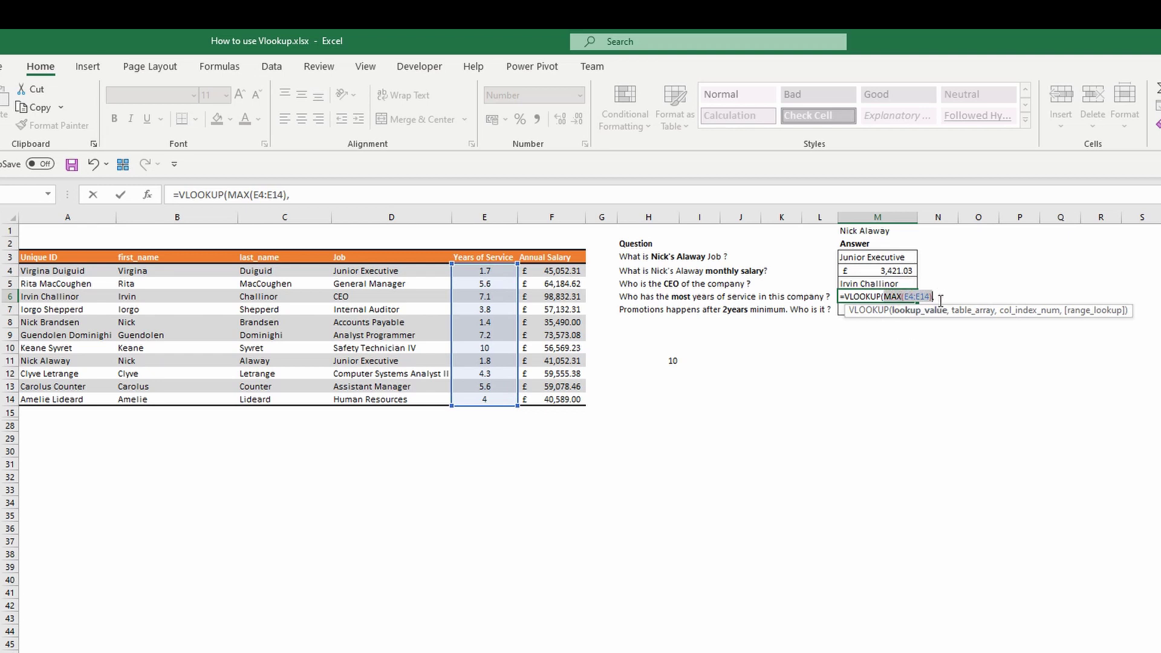
key("F9")
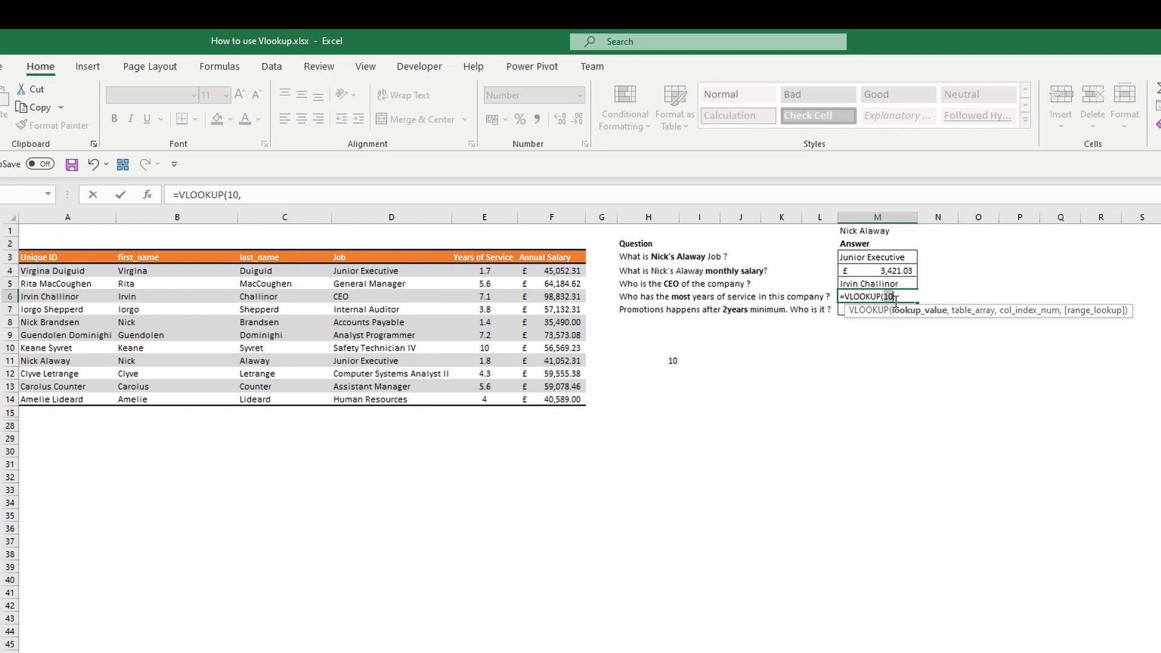
key("ctrl+z")
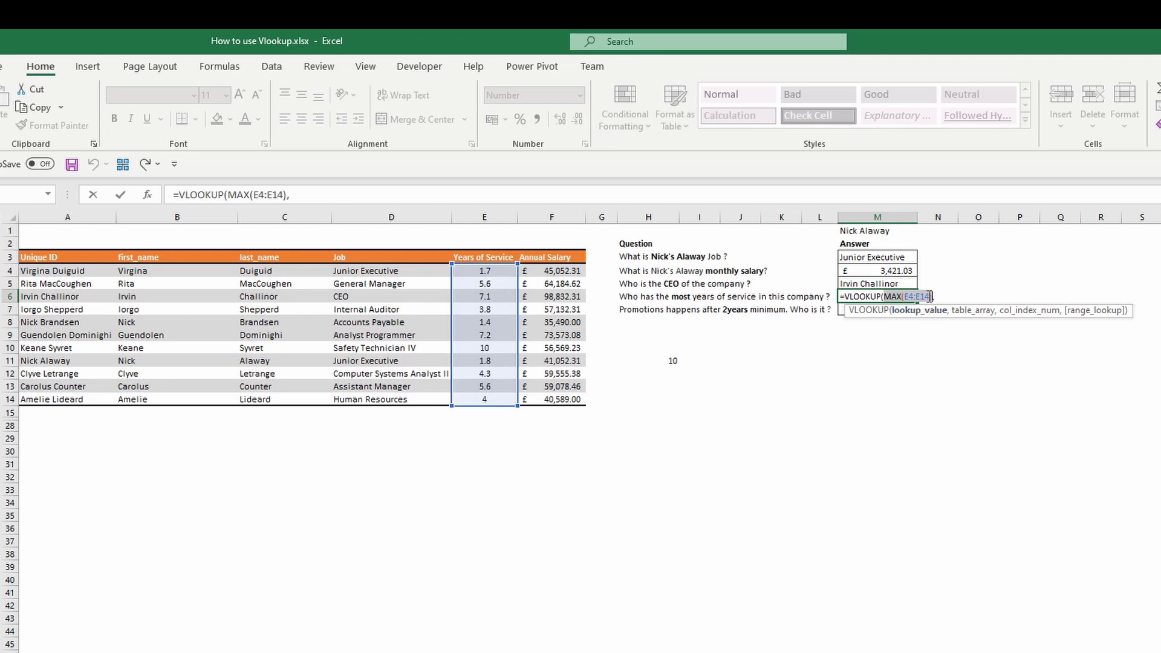
left_click(941, 295)
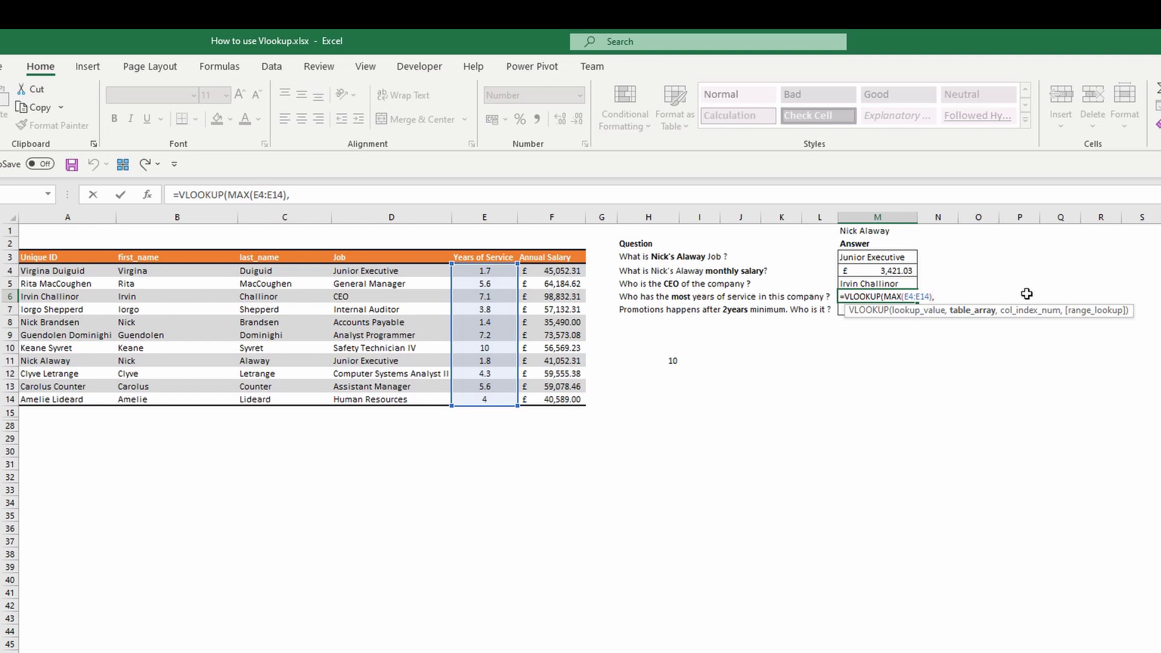
- Add CHOOSE({1,2},E4:E14,A4:A14) as the table array in M6, pairing Years of Service with Unique ID
type("cho")
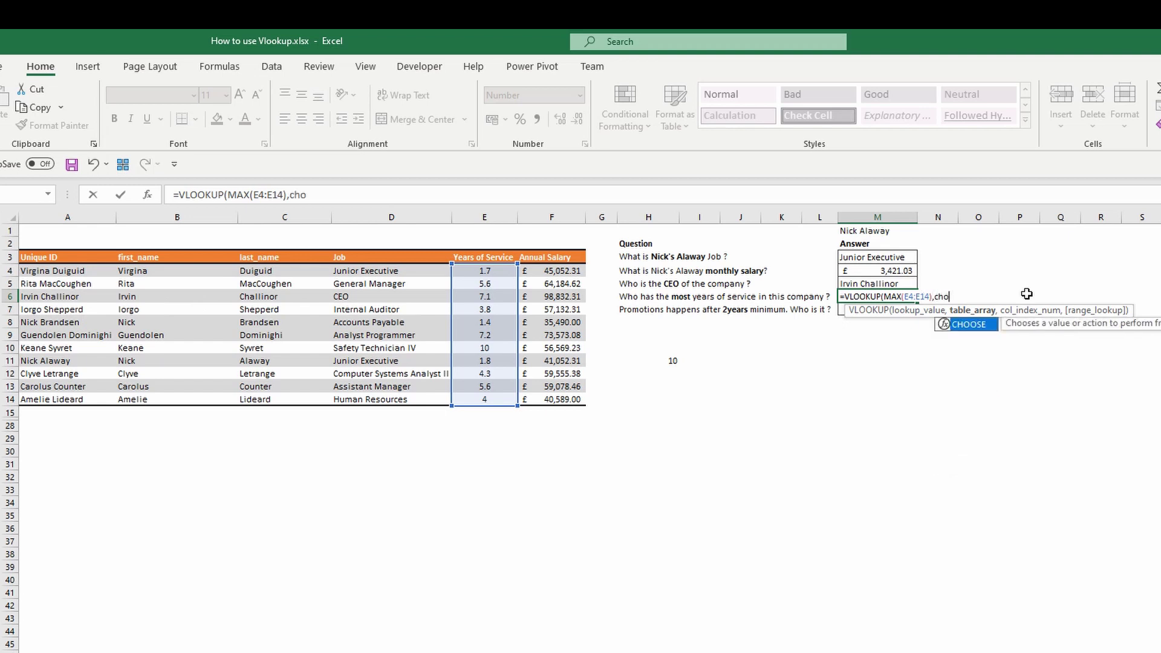
key("Tab")
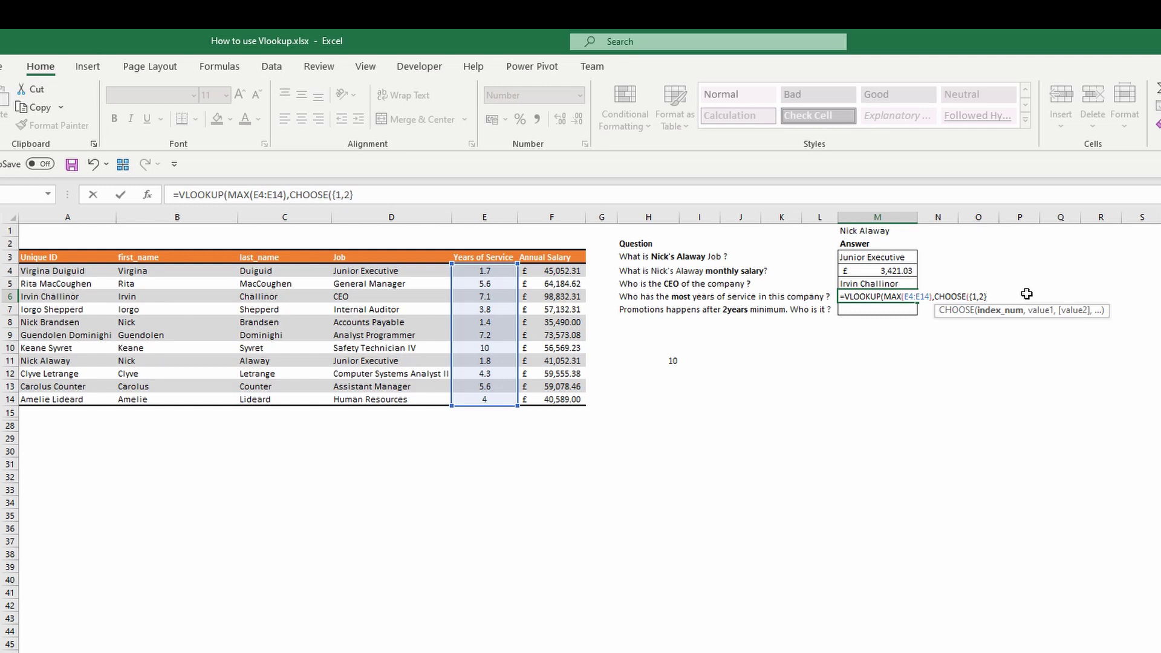
type("},")
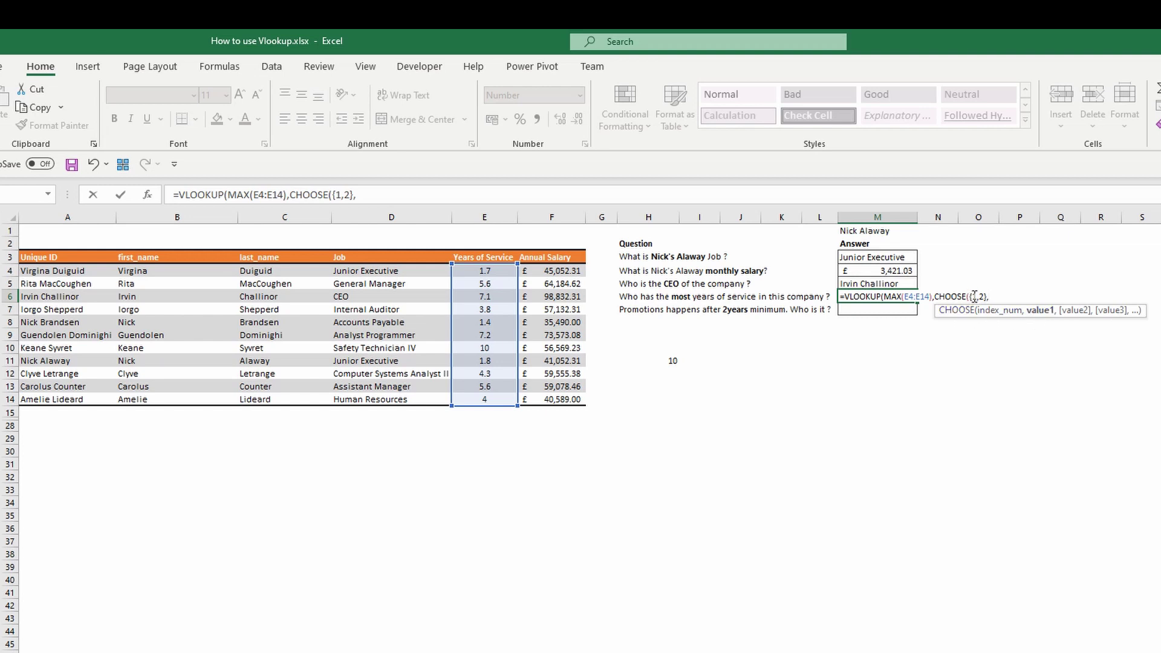
left_click_drag(499, 270, 503, 399)
type(",")
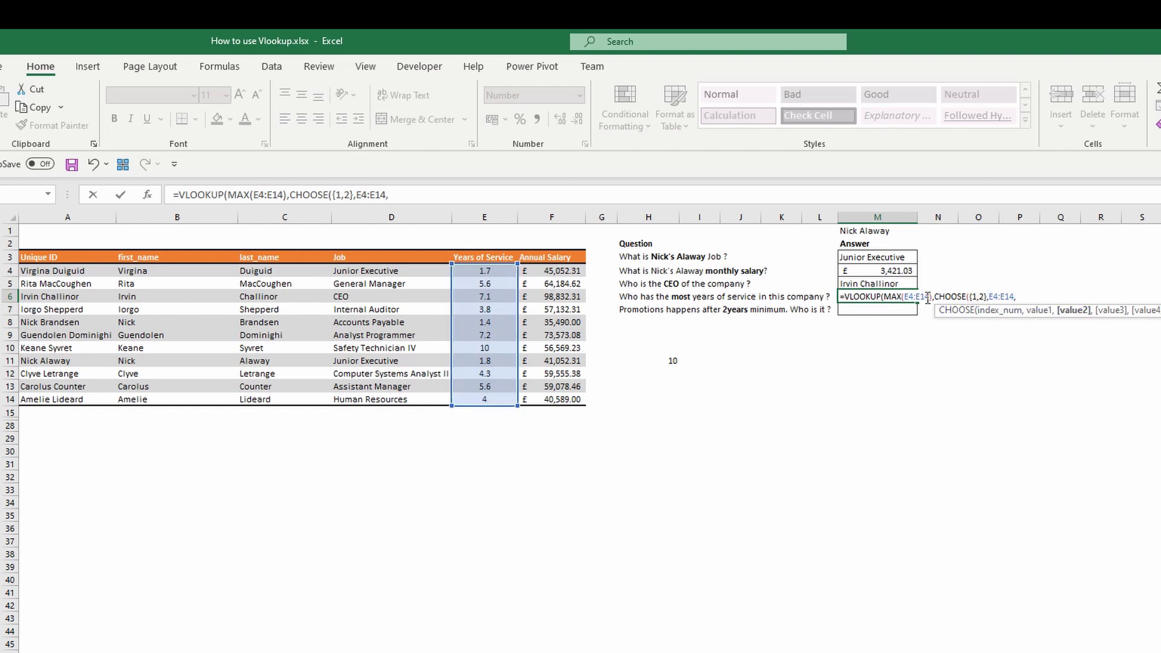
left_click_drag(60, 272, 69, 391)
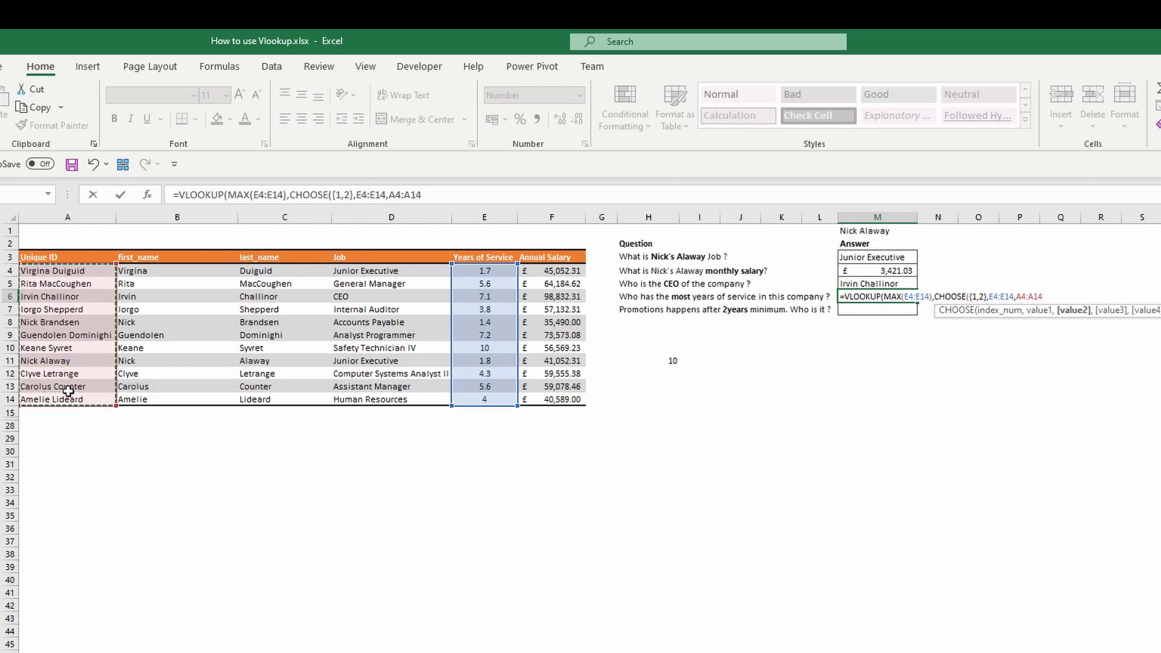
type("),")
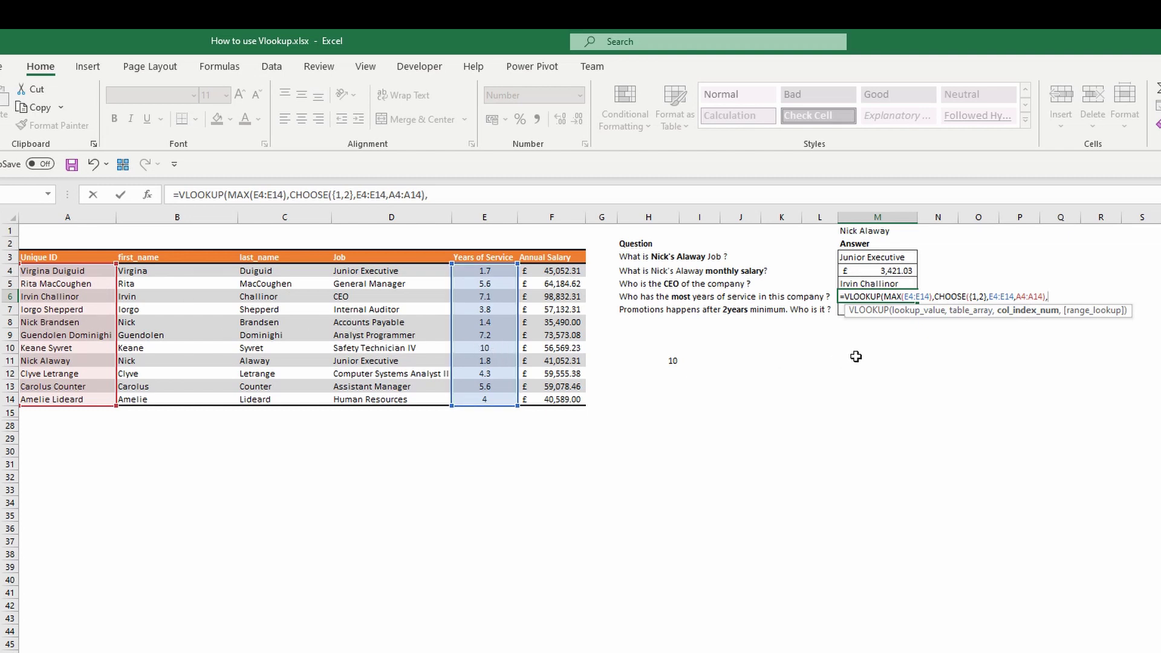
- Finish M6's VLOOKUP with column index 2 and an exact match (FALSE), and commit the formula
type("2,")
key("Down")
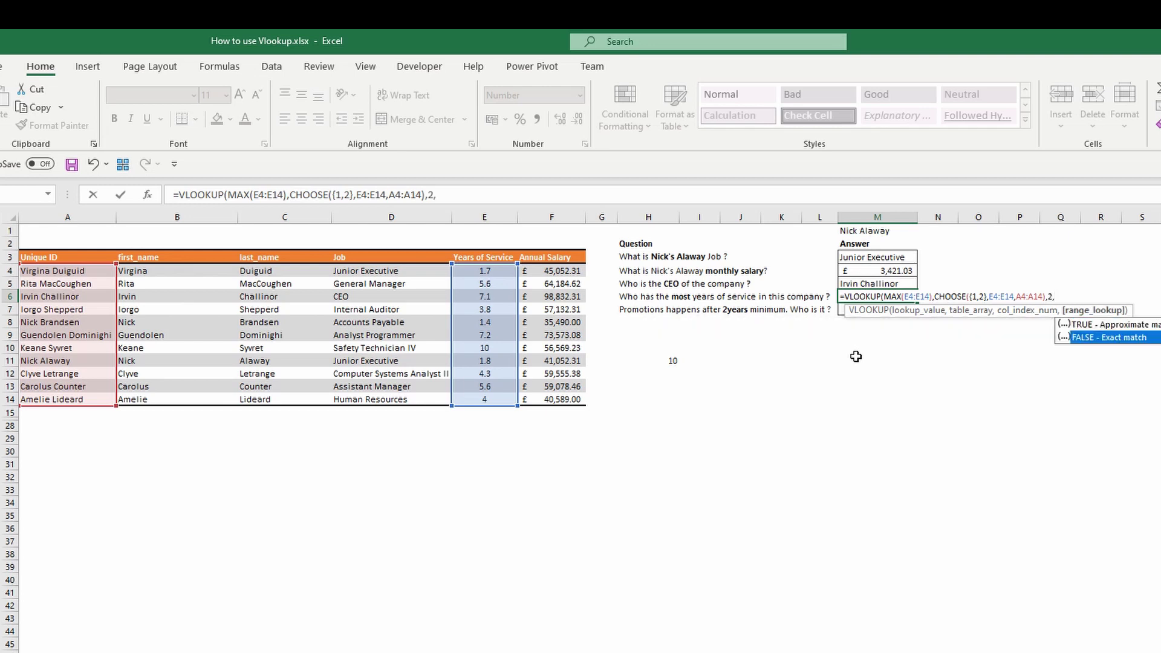
key("Tab")
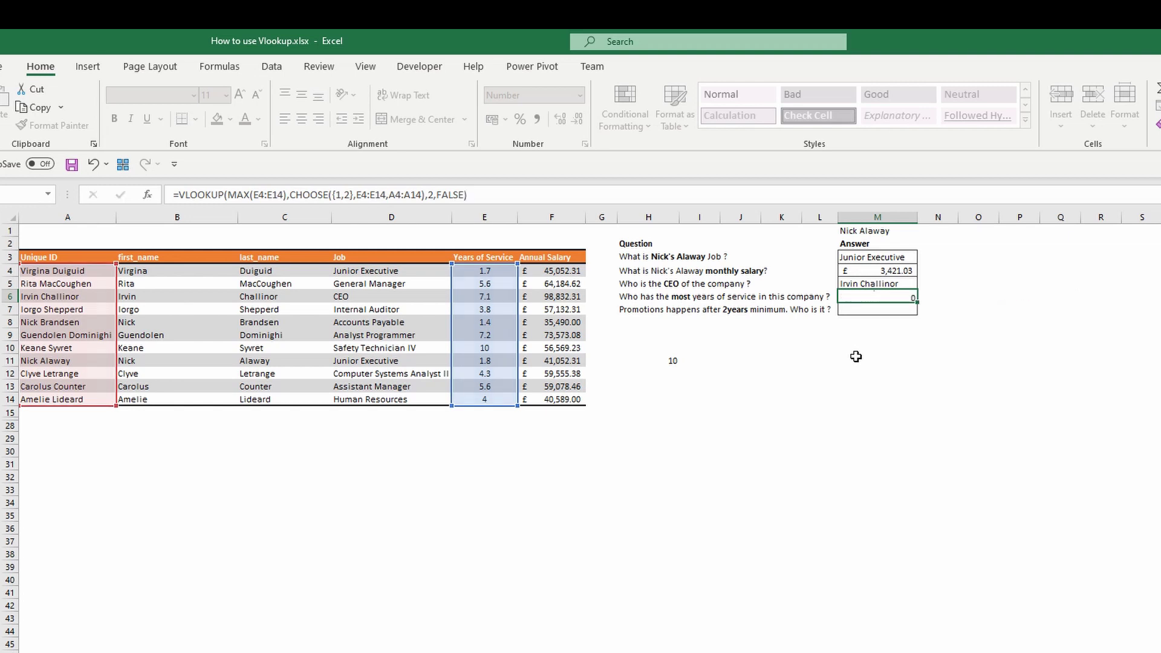
key("Return")
- Check M6's answer against row 10 of the employee table and clear the MAX formula from H11
left_click(860, 296)
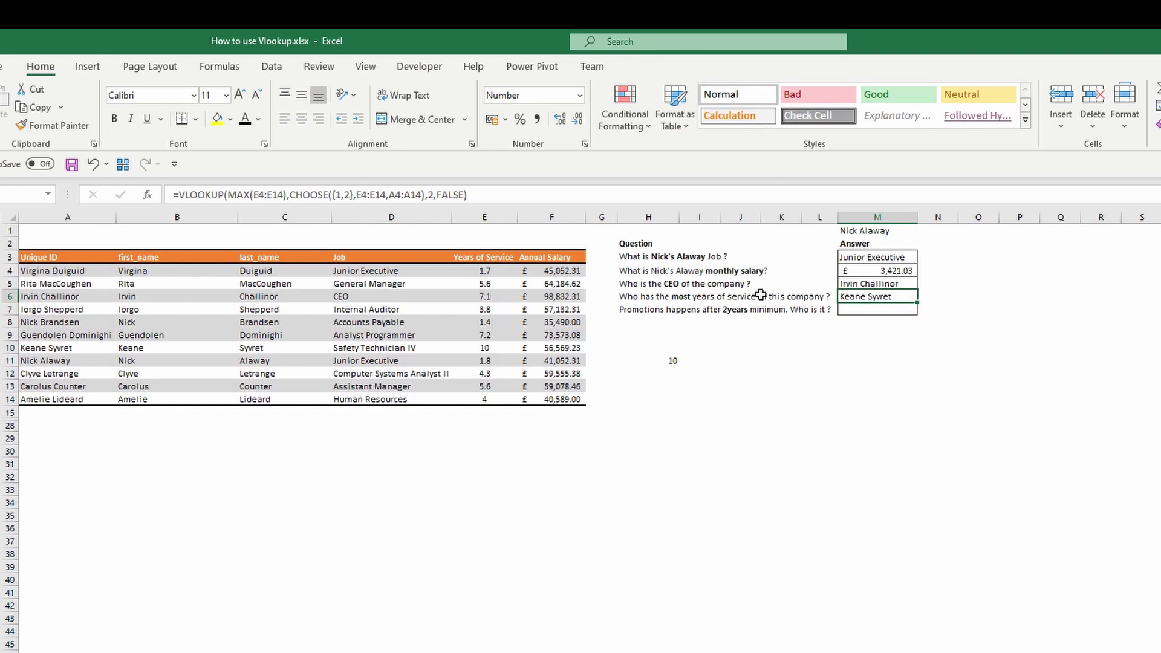
left_click_drag(48, 348, 483, 348)
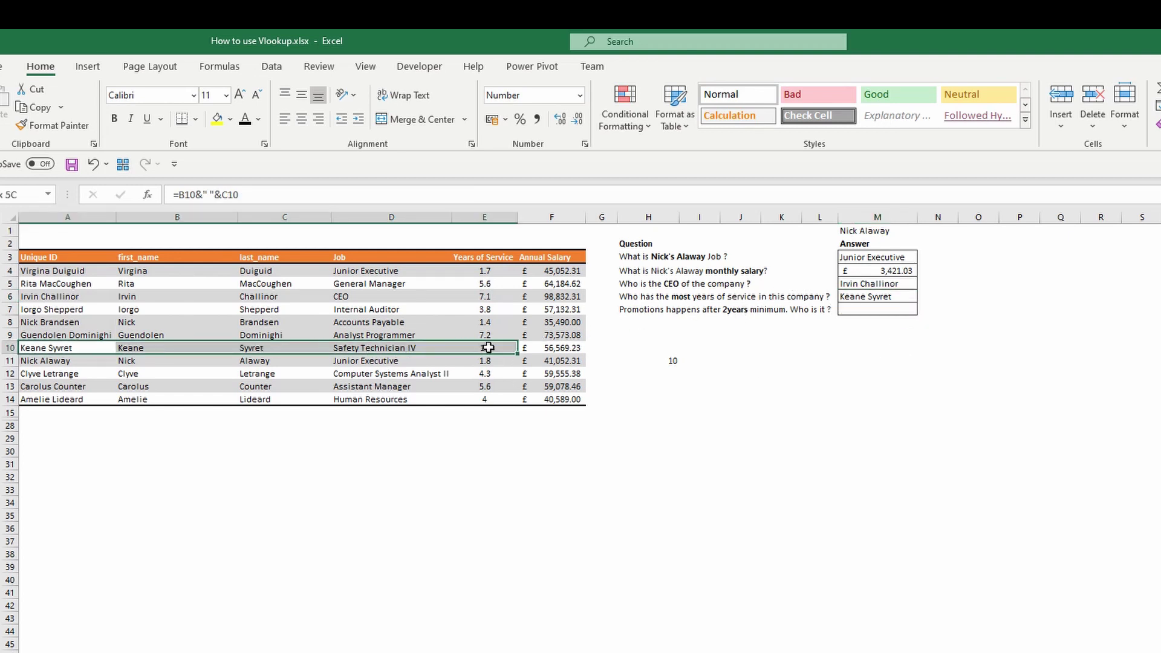
left_click(877, 296)
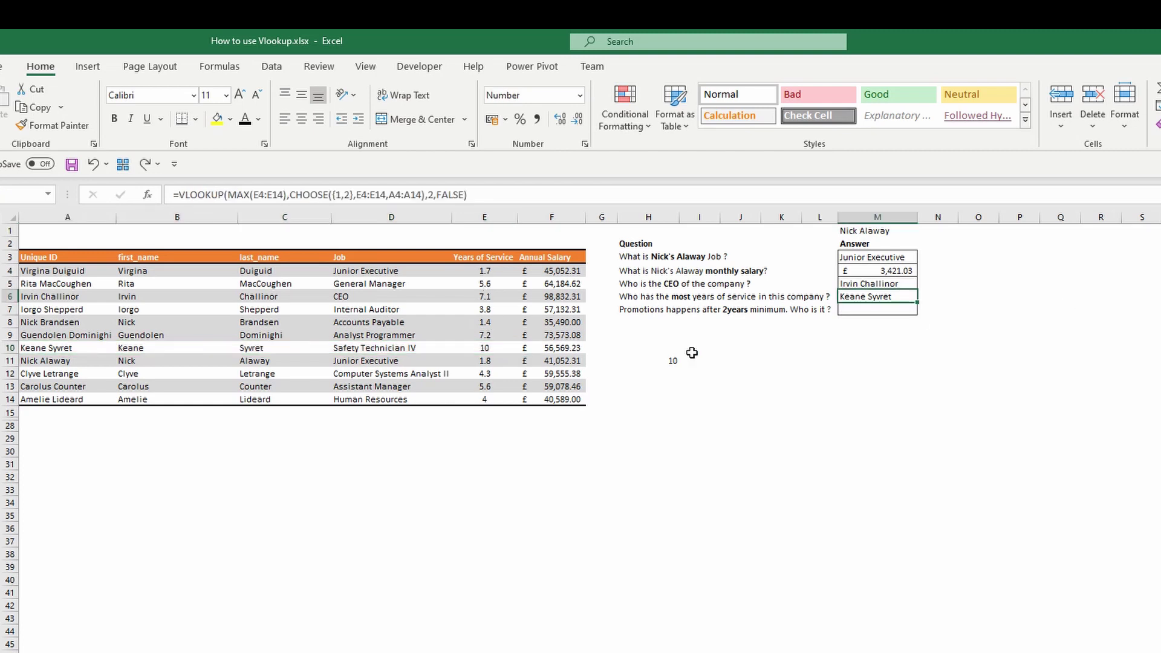
left_click(665, 361)
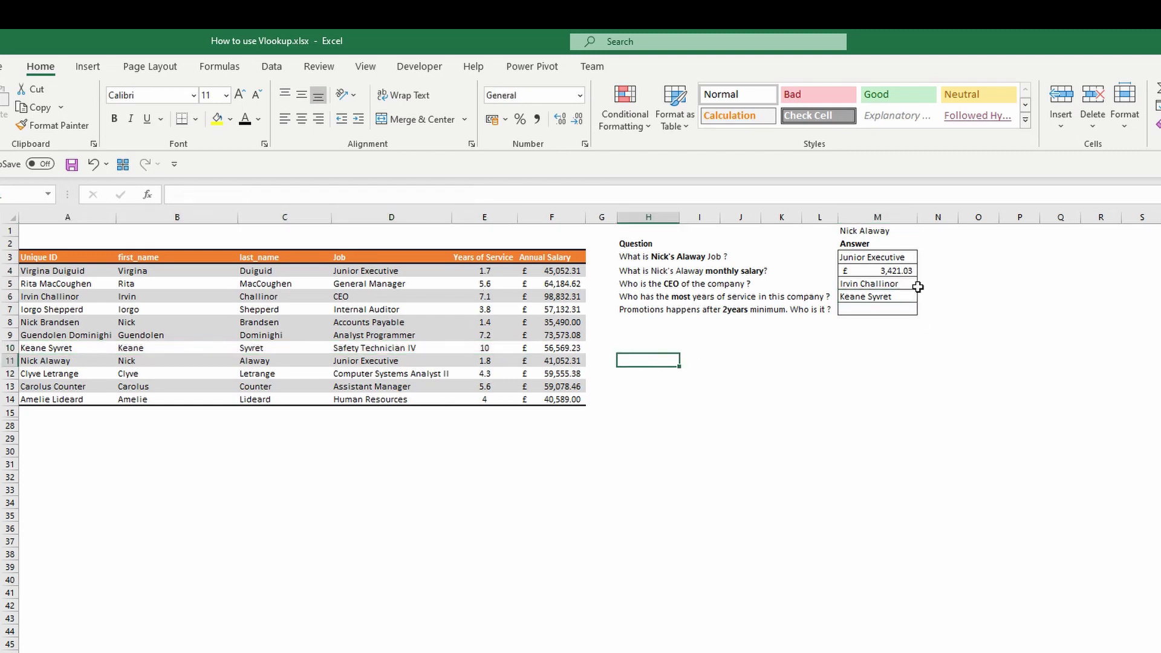
- Start a VLOOKUP in M7 for the promotion question with 2 as the lookup value
left_click(883, 307)
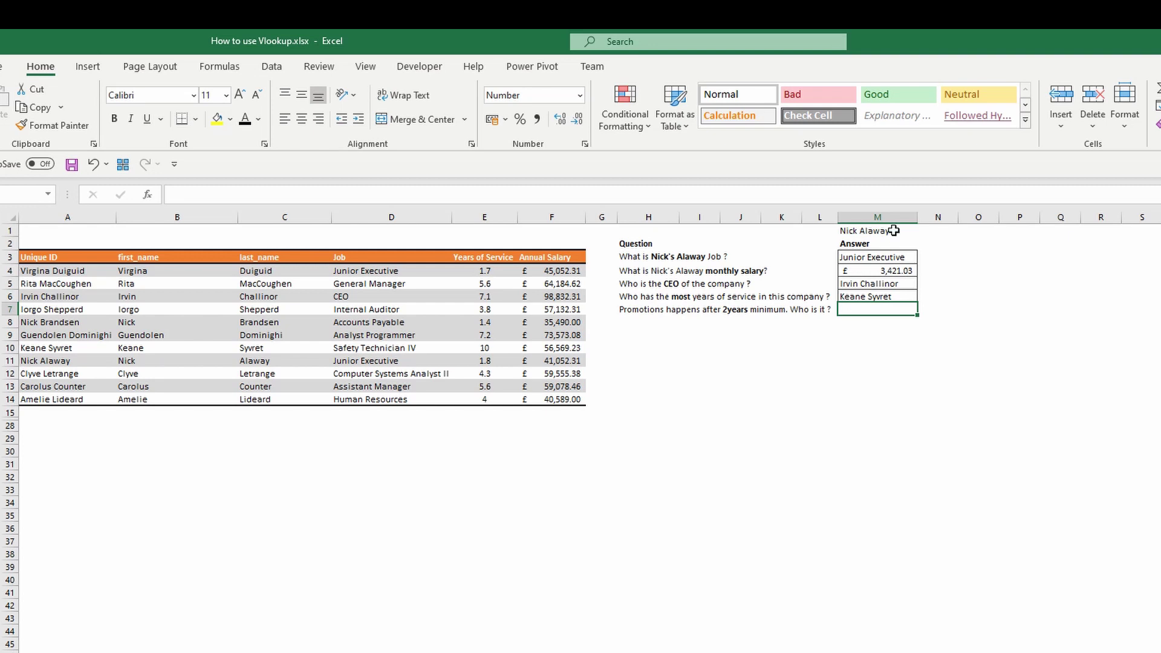
type("=")
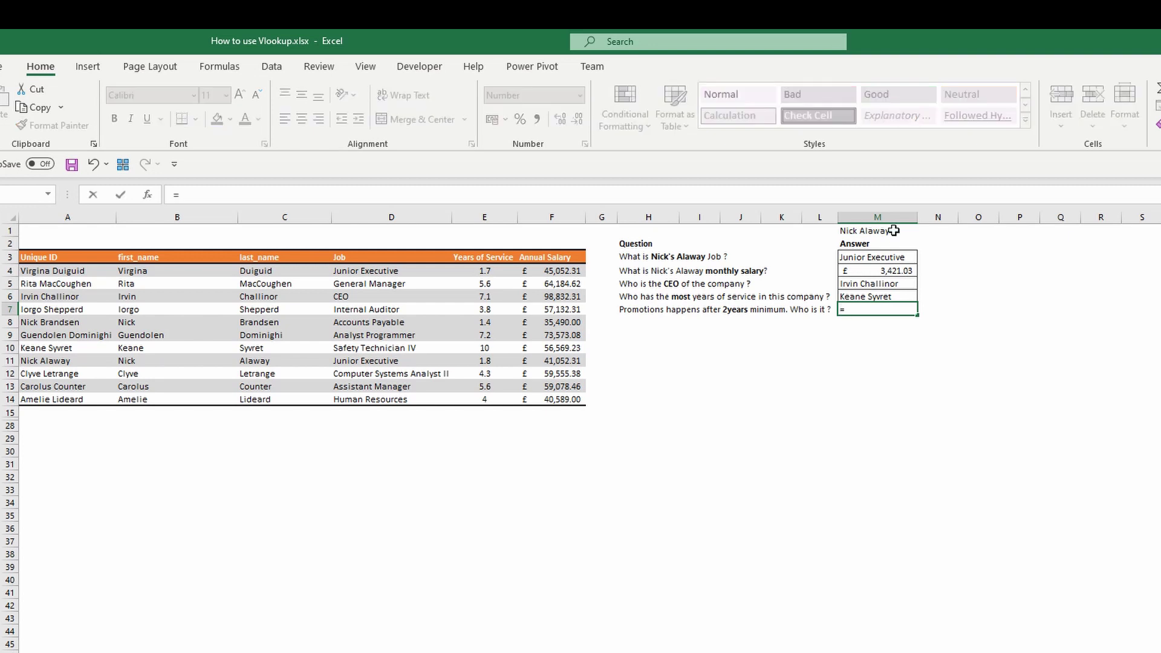
type("vl")
key("Tab")
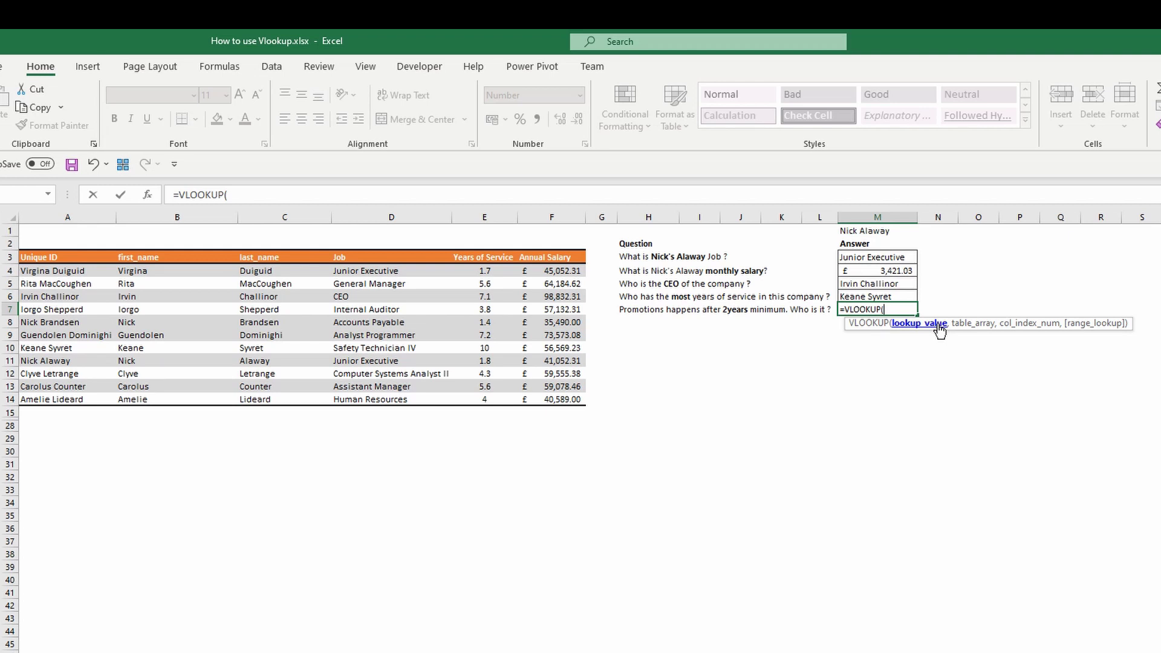
type("2")
type(",")
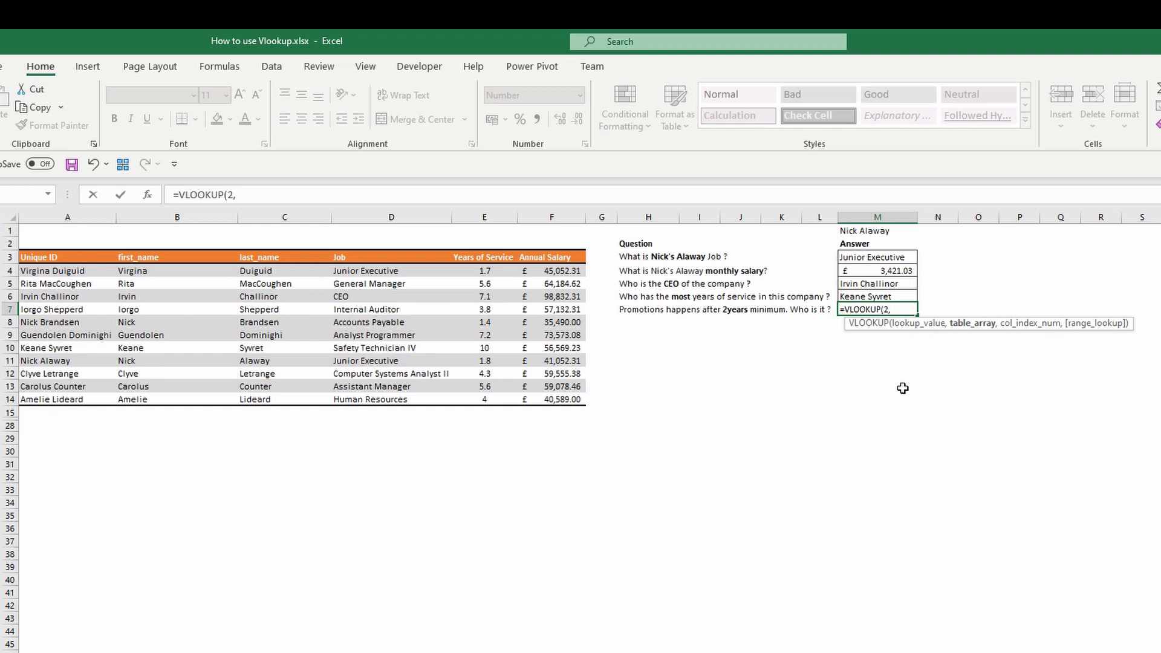
- Add CHOOSE({1,2},E4:E14,A4:A14) as the table array of M7's VLOOKUP, pairing Years of Service with Unique ID
type("cho")
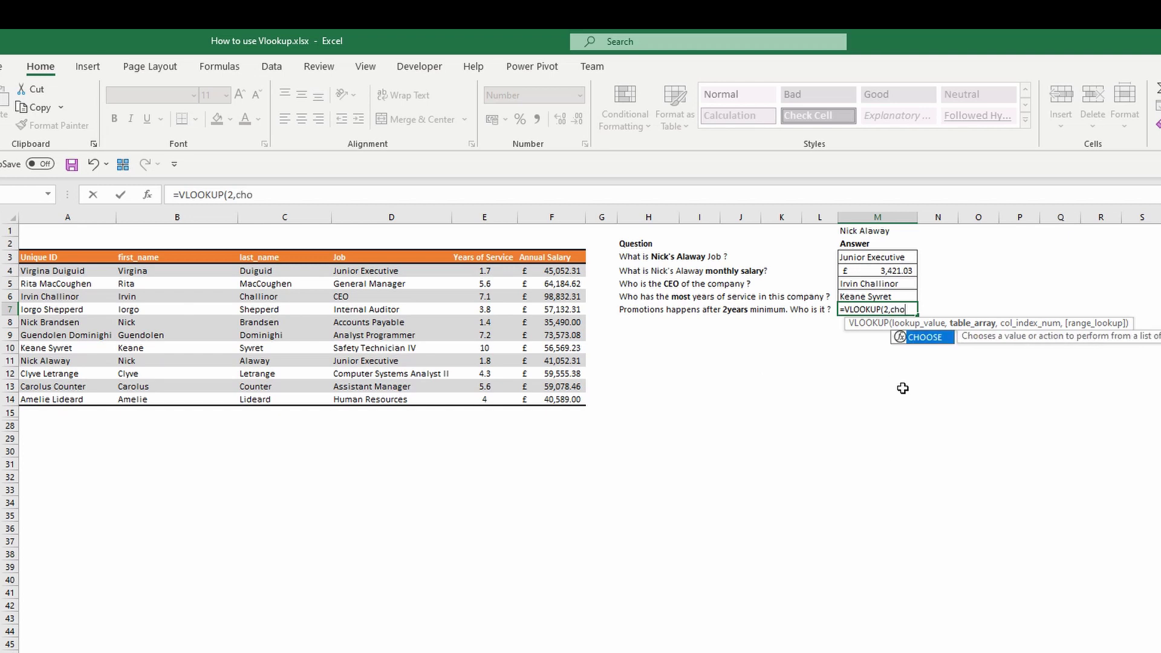
key("Tab")
type("{")
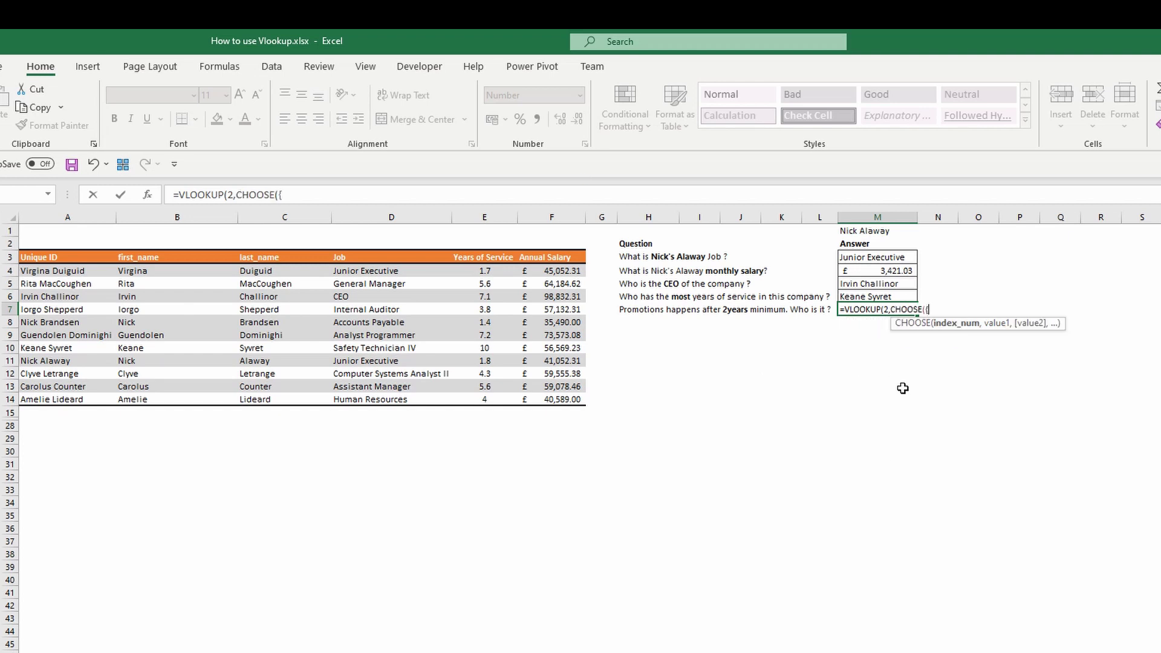
type("1,2},")
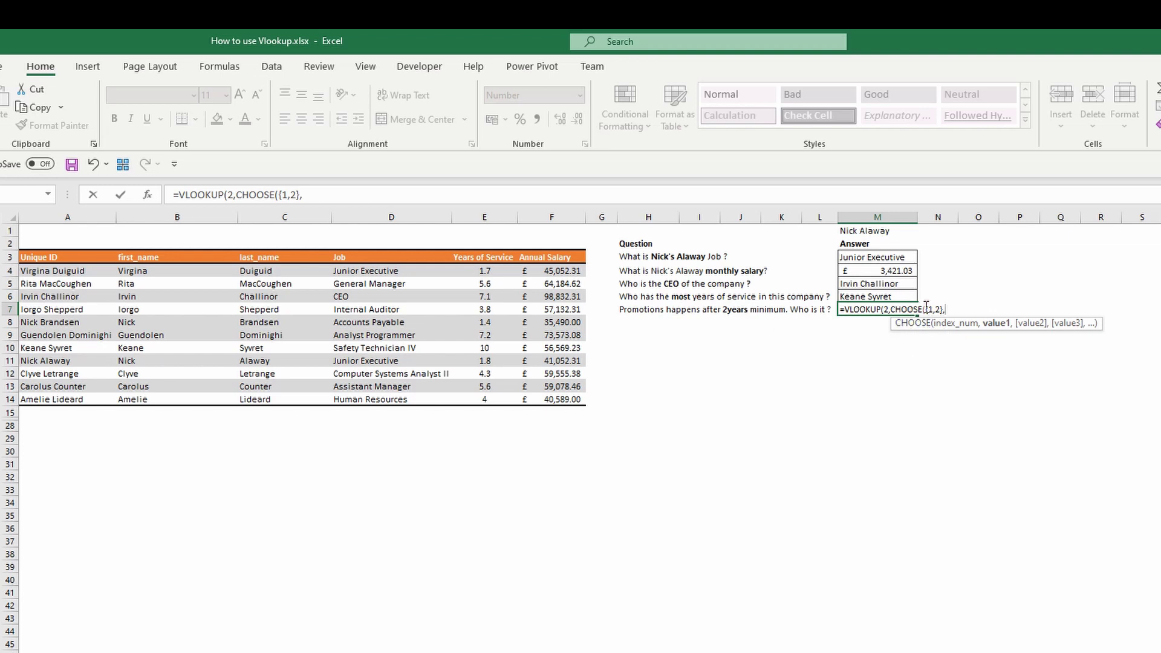
left_click_drag(480, 272, 480, 397)
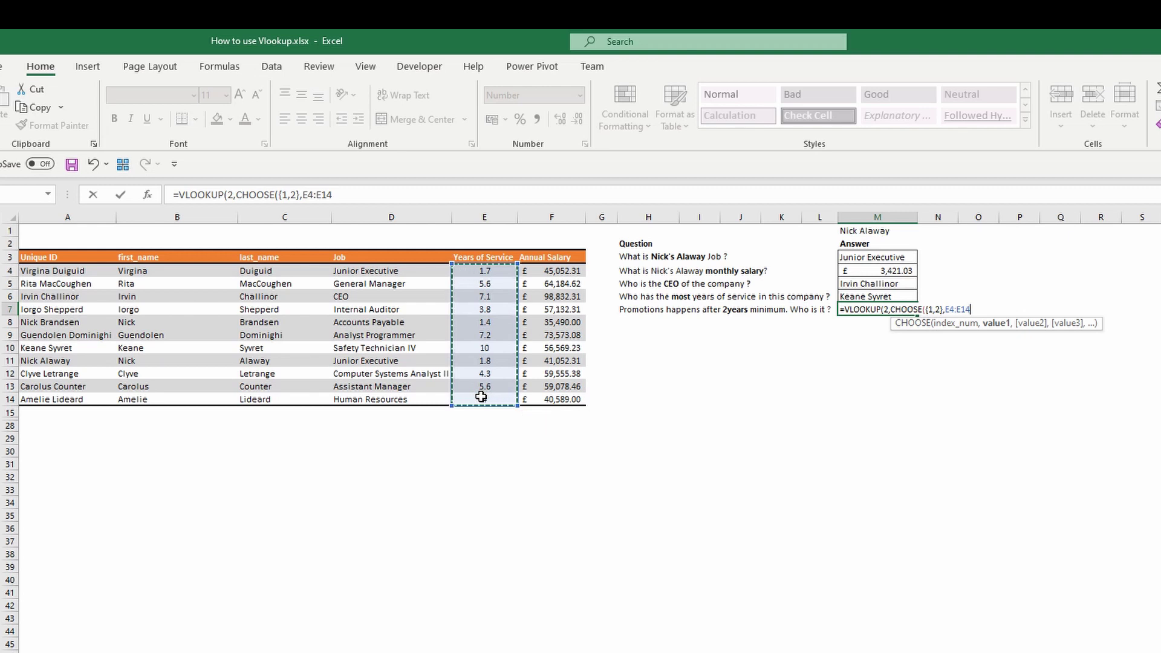
type(",")
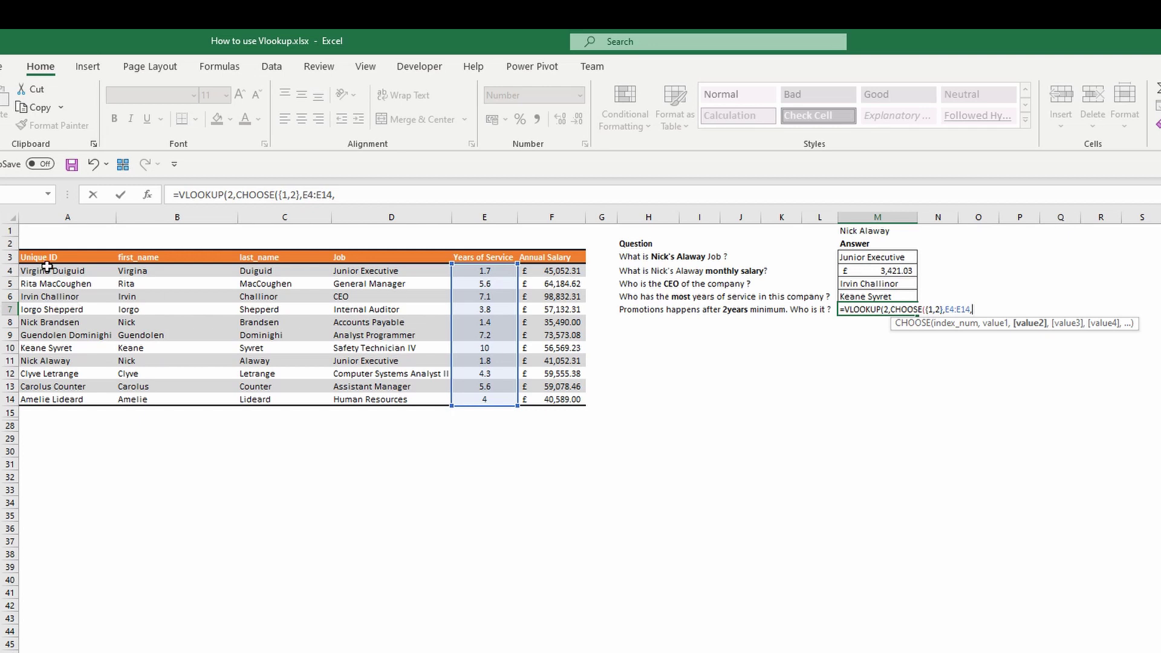
left_click_drag(49, 270, 54, 396)
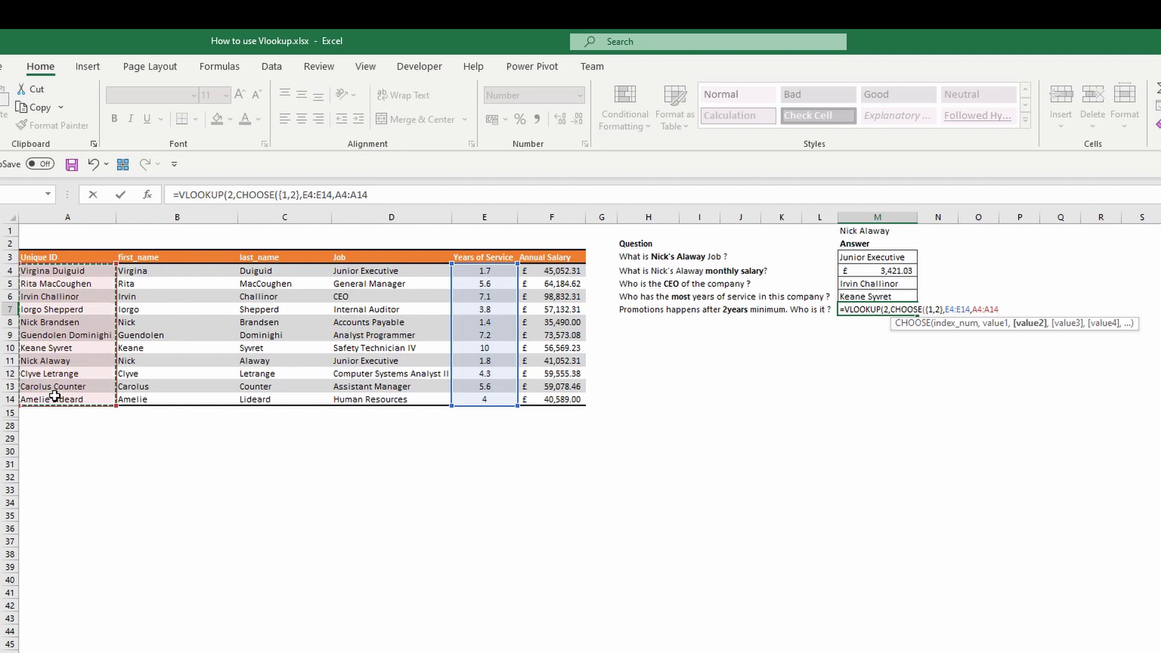
type(")")
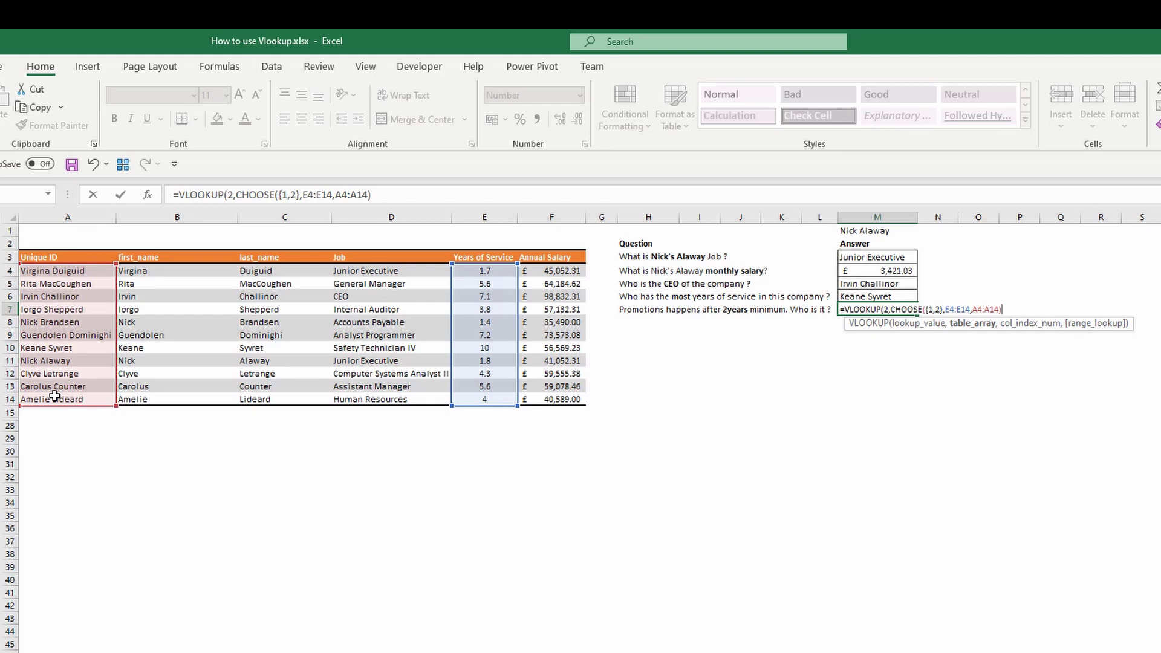
type(",")
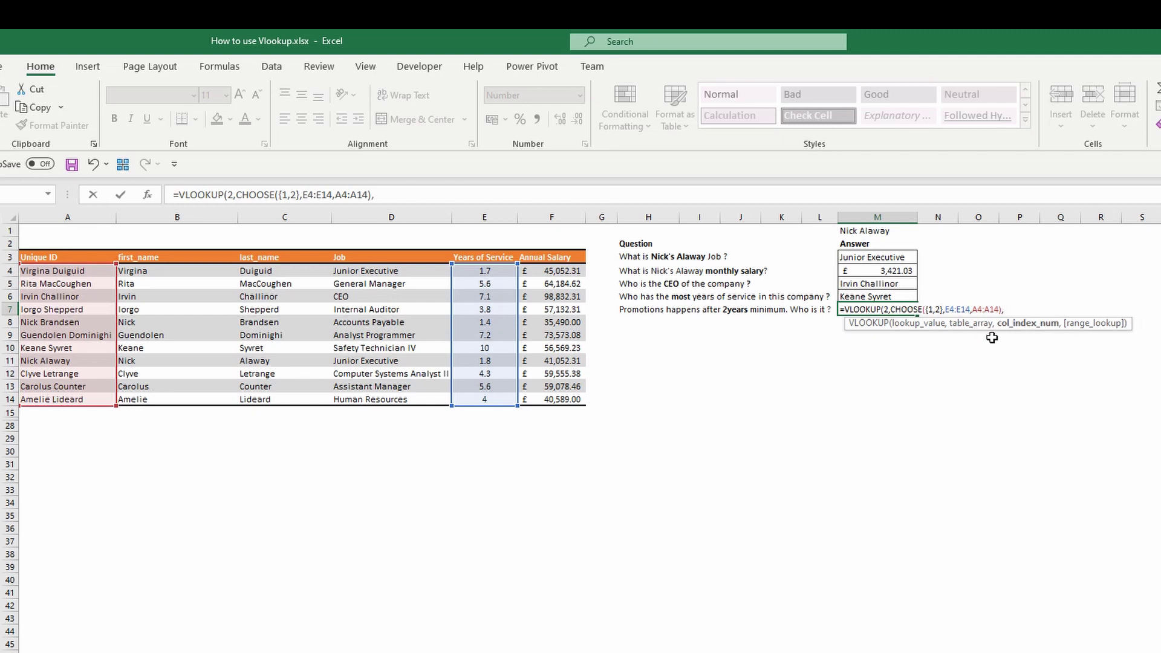
- Finish M7's VLOOKUP with column index 2 and an approximate match (TRUE), and commit the formula
type("2,")
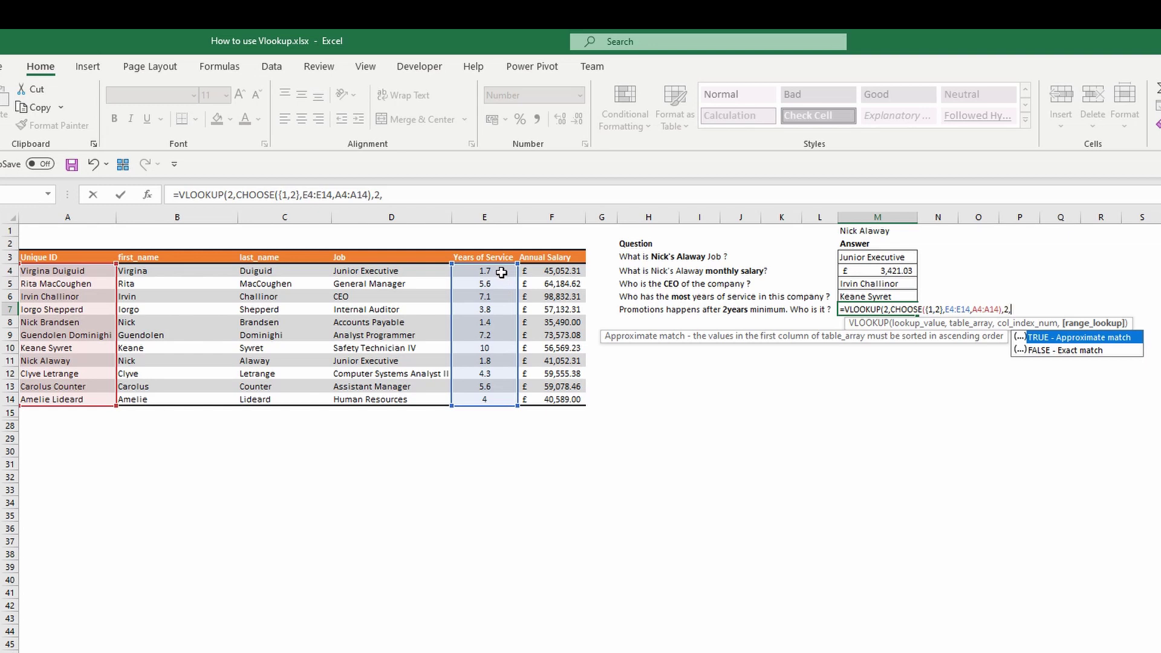
key("Tab")
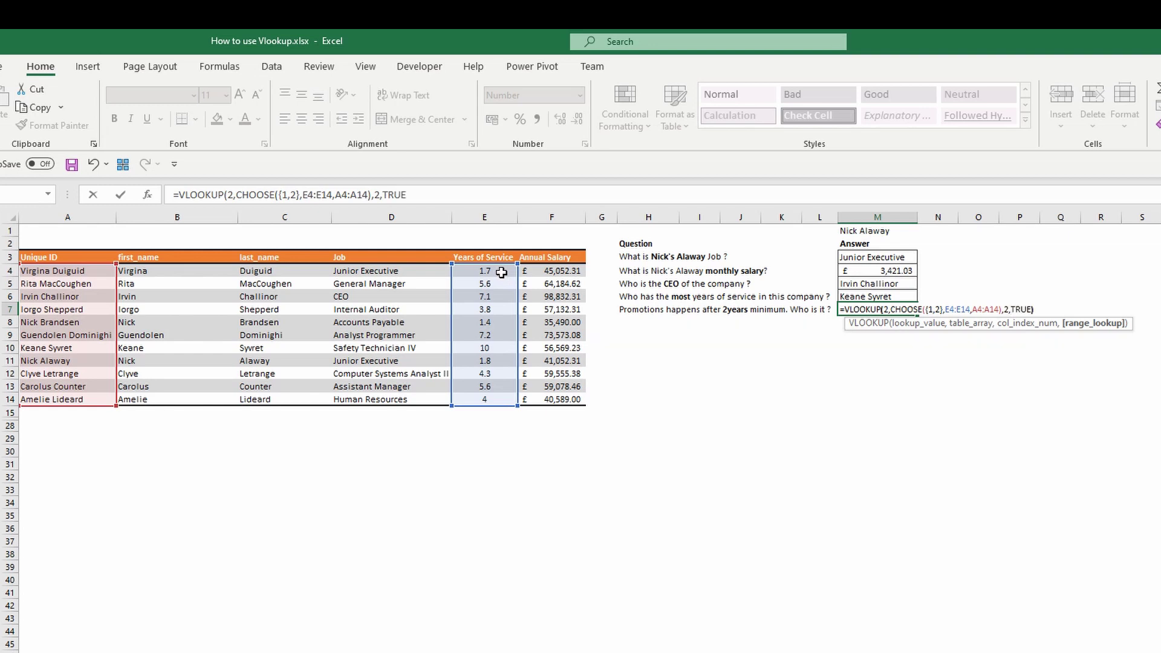
type(")")
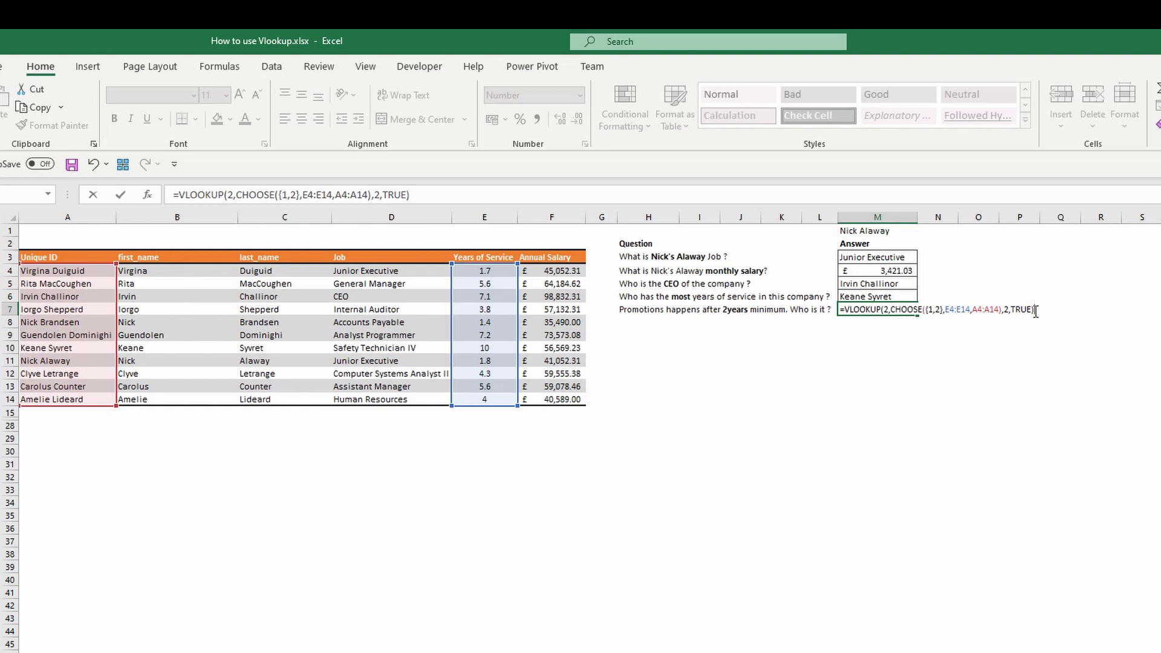
left_click_drag(1032, 309, 1013, 309)
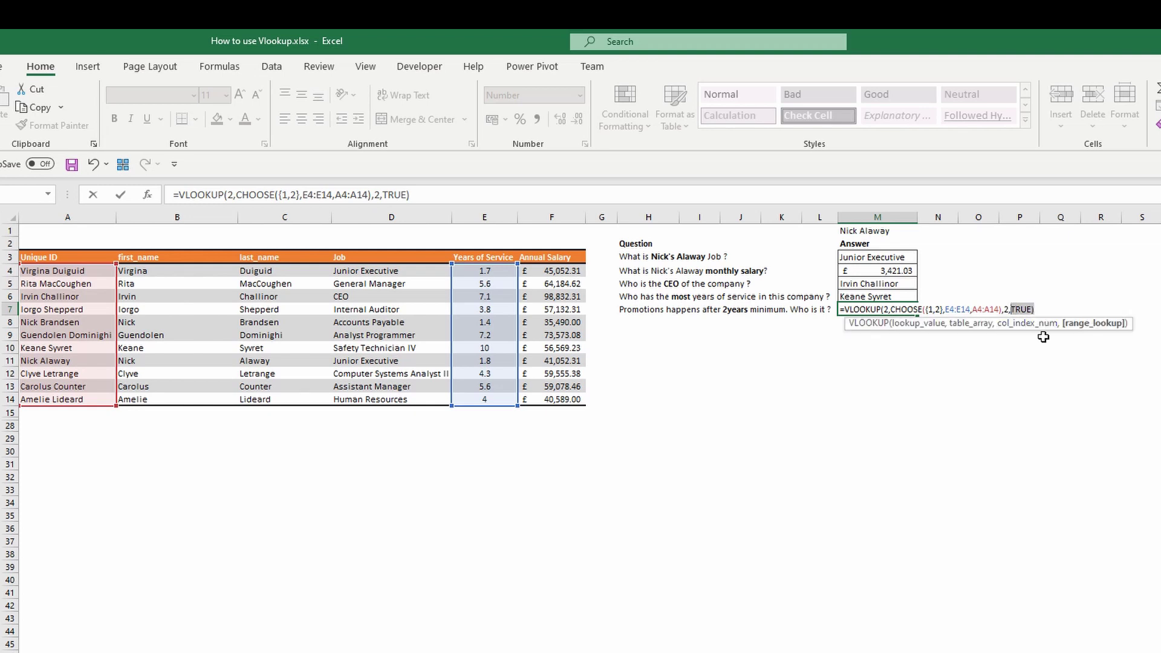
left_click(435, 197)
key("Return")
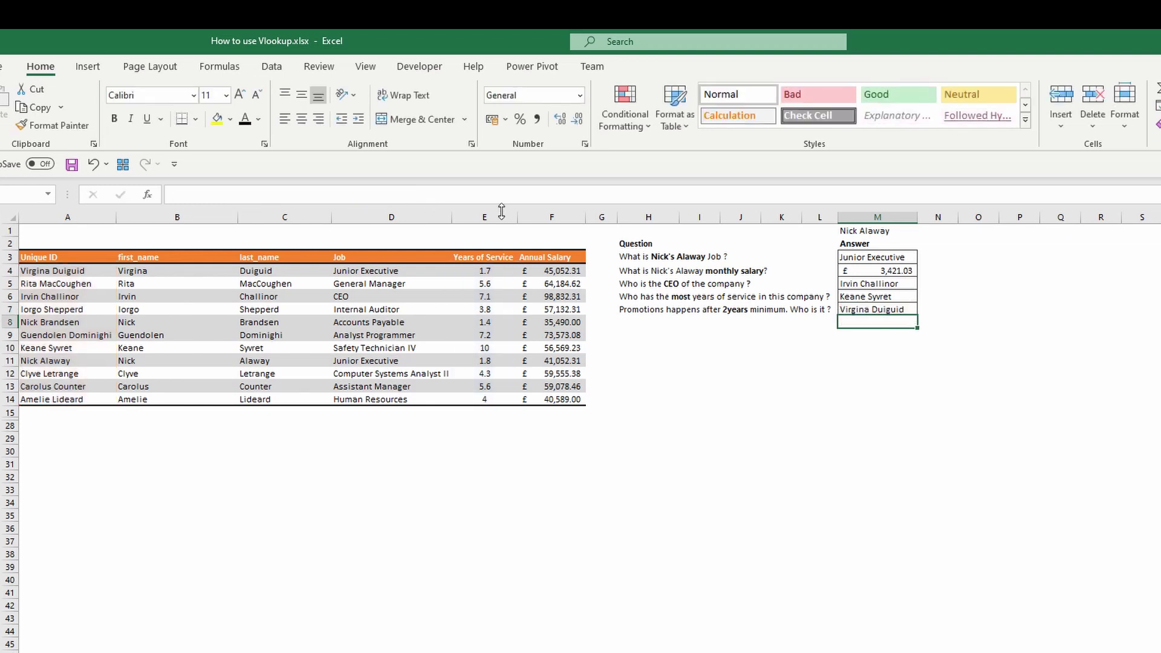
- Compare M7's answer with rows 4 and 11 of the employee table and review the formula's TRUE match argument
left_click(896, 309)
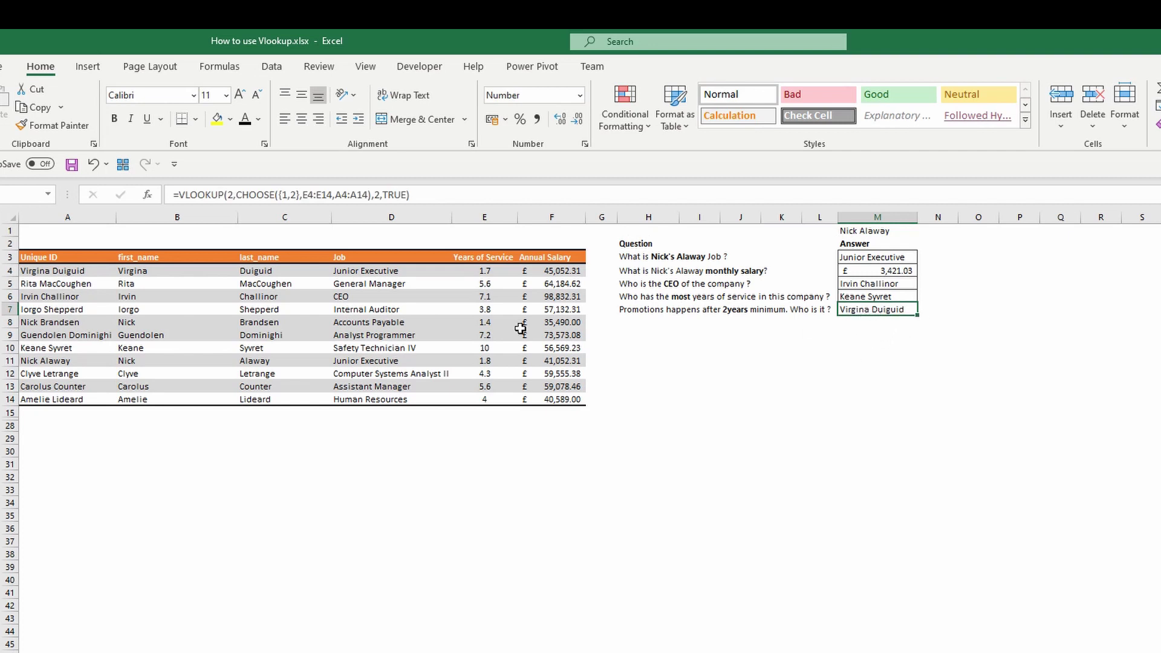
left_click_drag(69, 271, 476, 271)
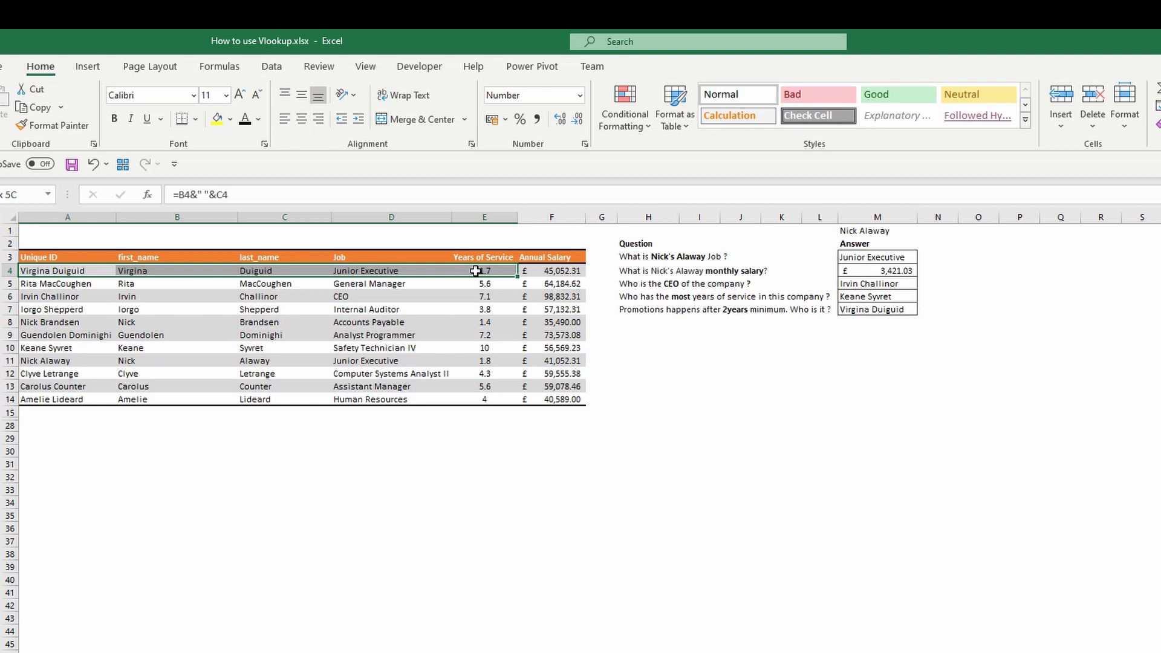
left_click_drag(476, 271, 476, 272)
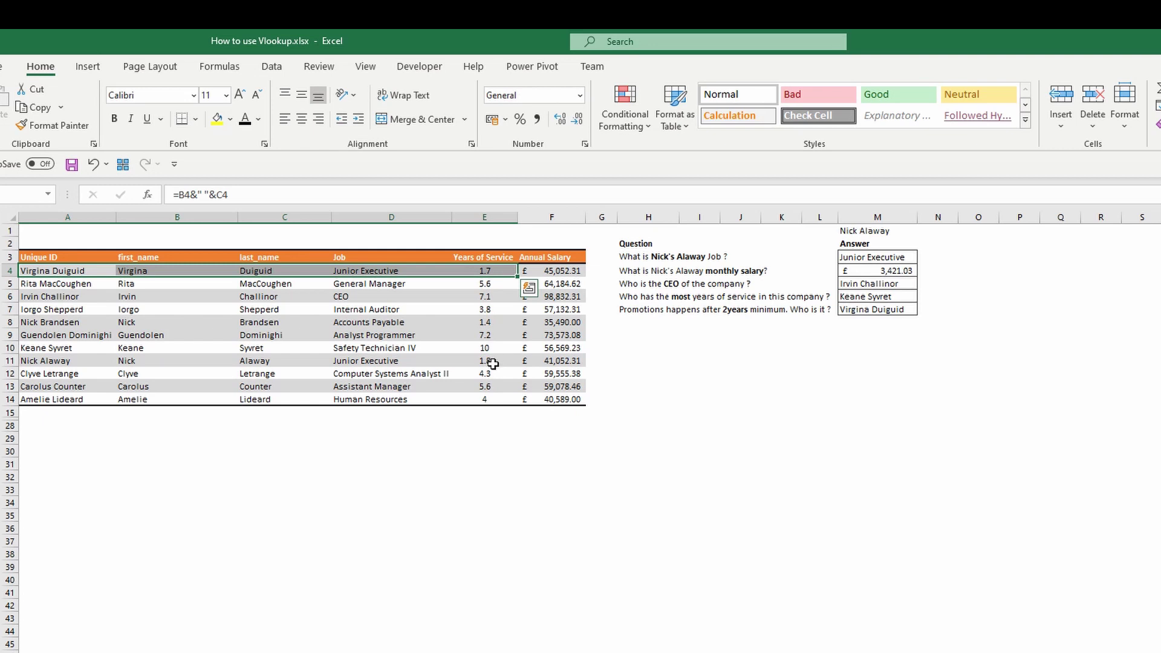
left_click(495, 363)
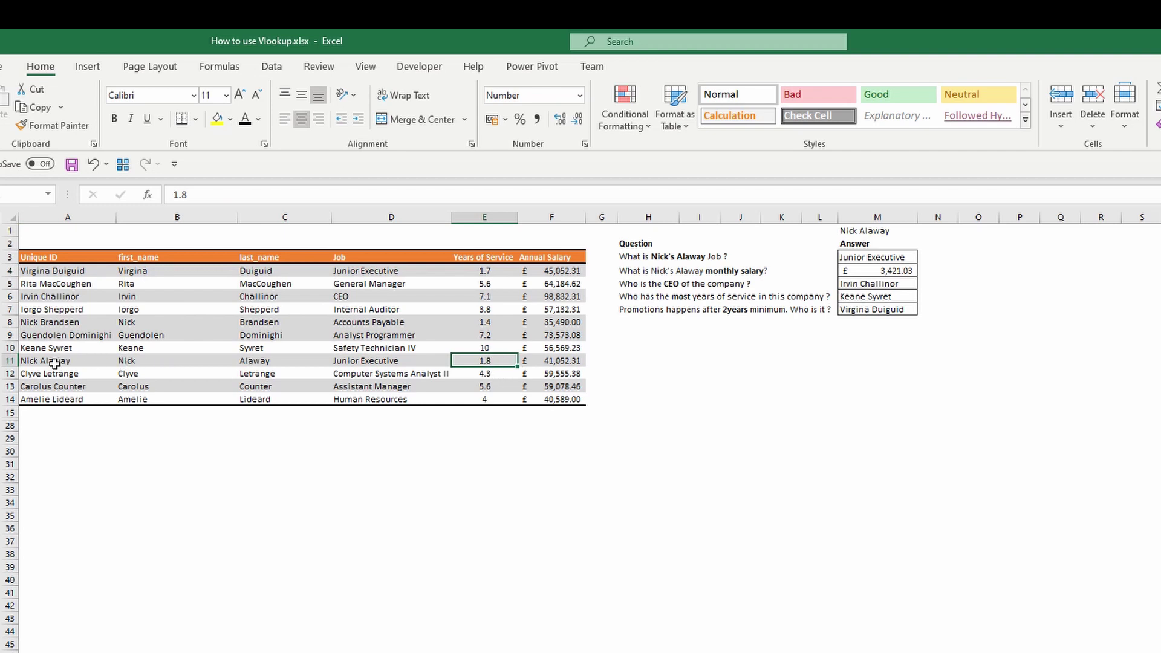
left_click_drag(52, 365, 479, 357)
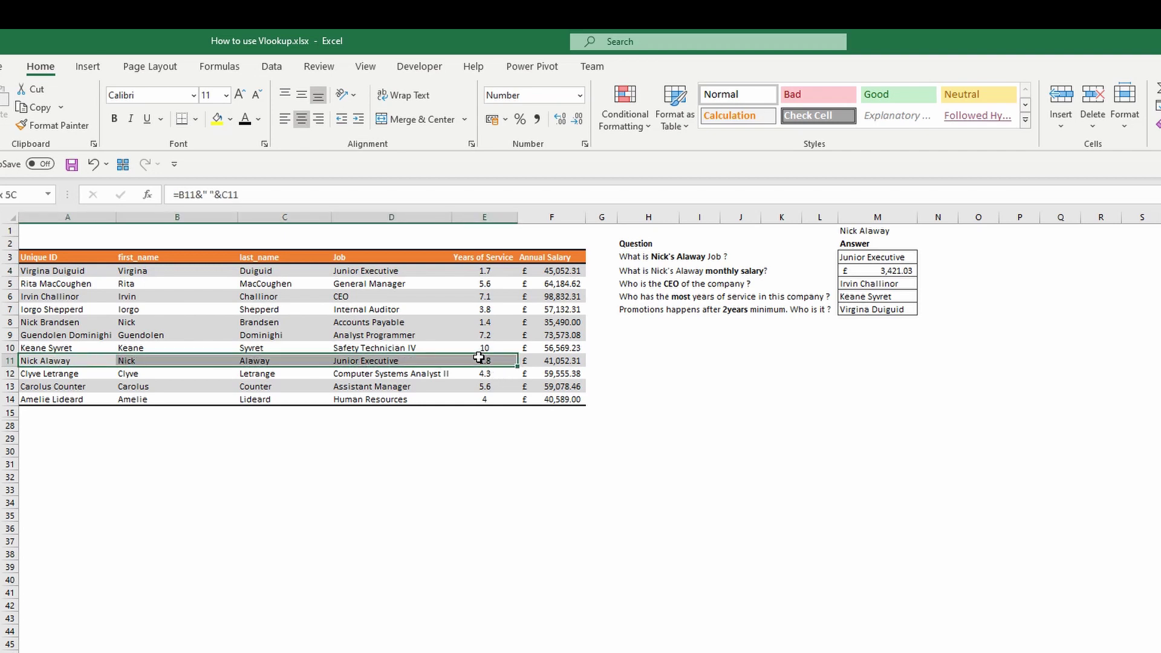
left_click(858, 309)
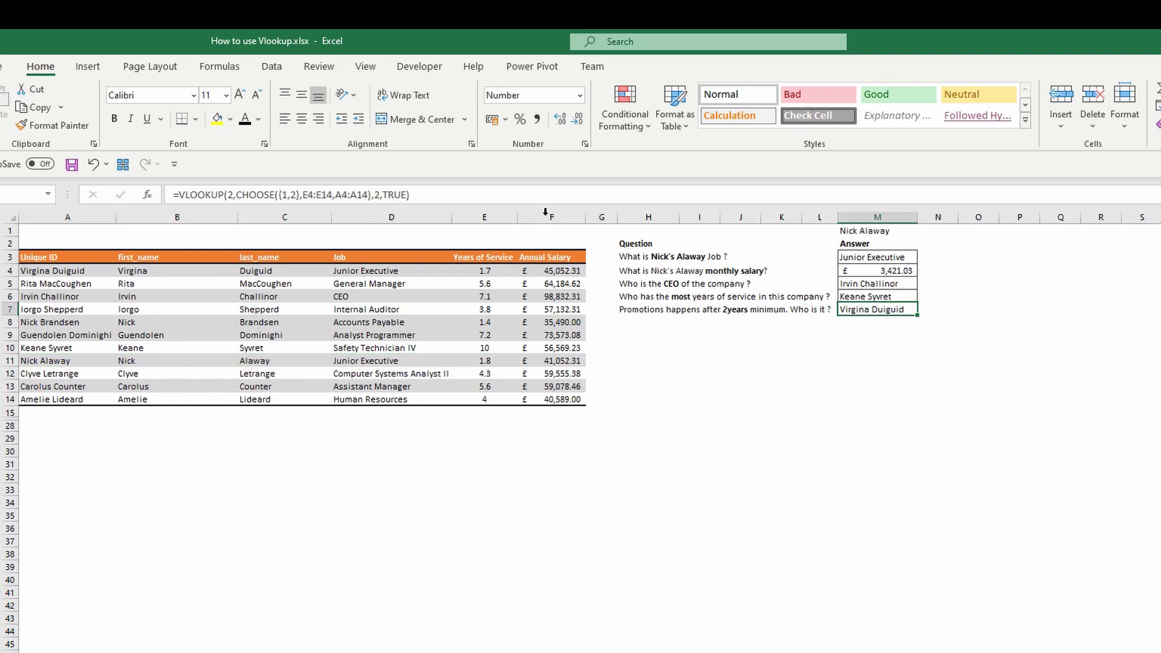
left_click(404, 200)
double_click(397, 195)
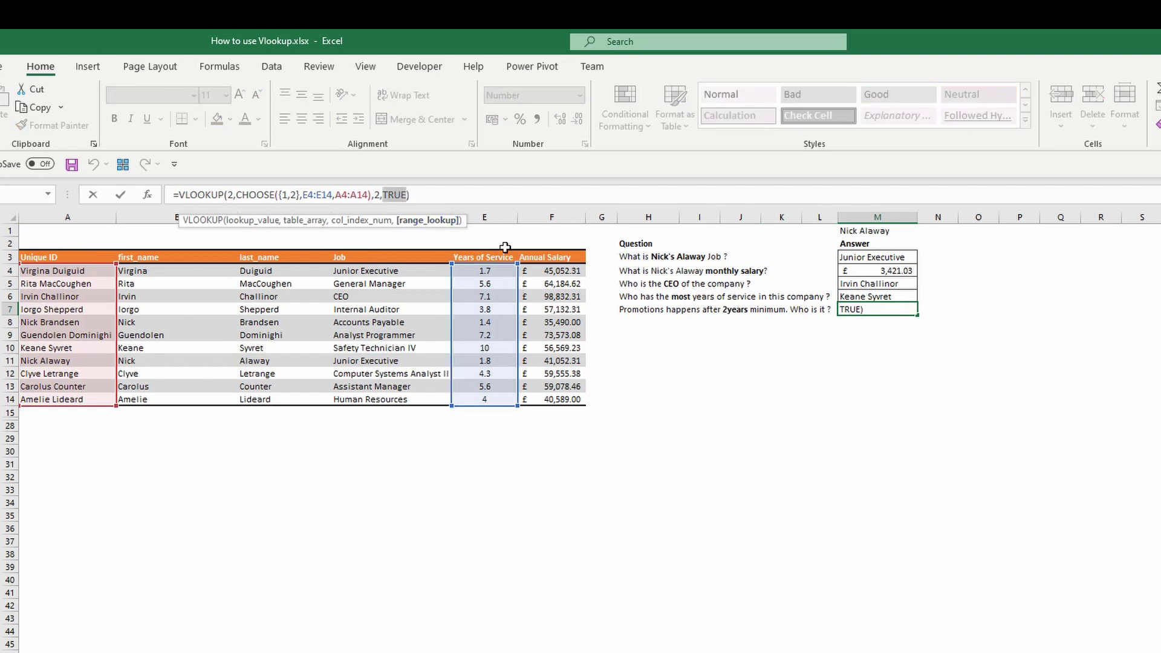
key("ctrl+Return")
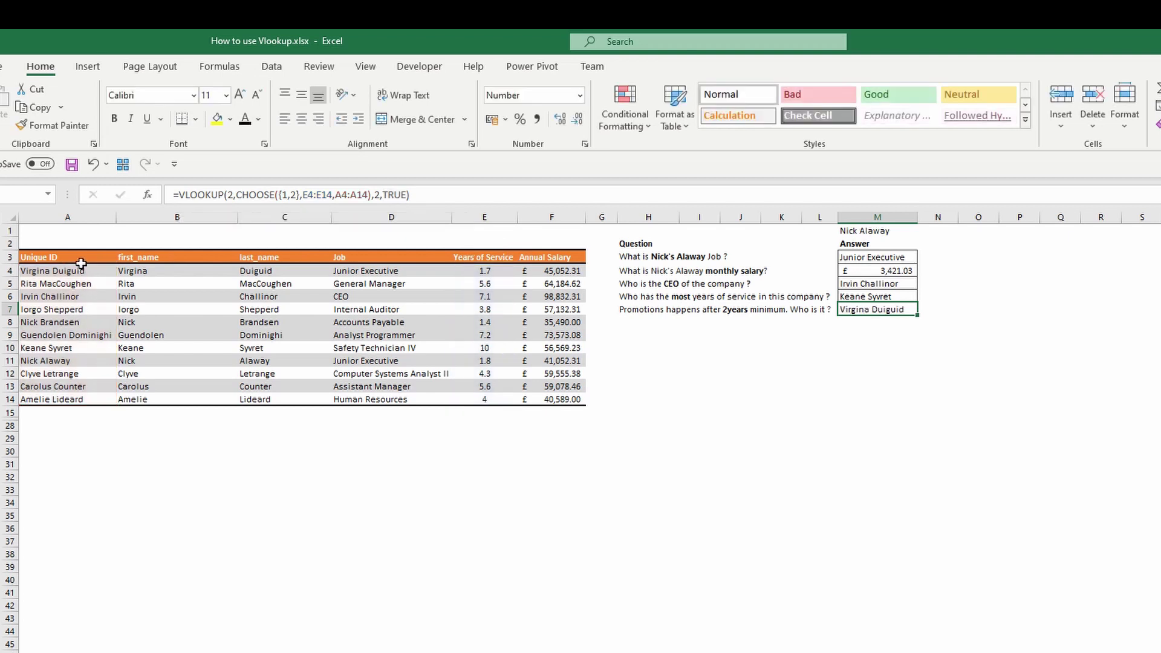
- Sort the employee table A3:F14 by Years of Service from smallest to largest, and check M7's answer against row 6
mouse_move(81, 257)
left_mouse_down()
mouse_move(508, 327)
mouse_move(577, 399)
left_mouse_up()
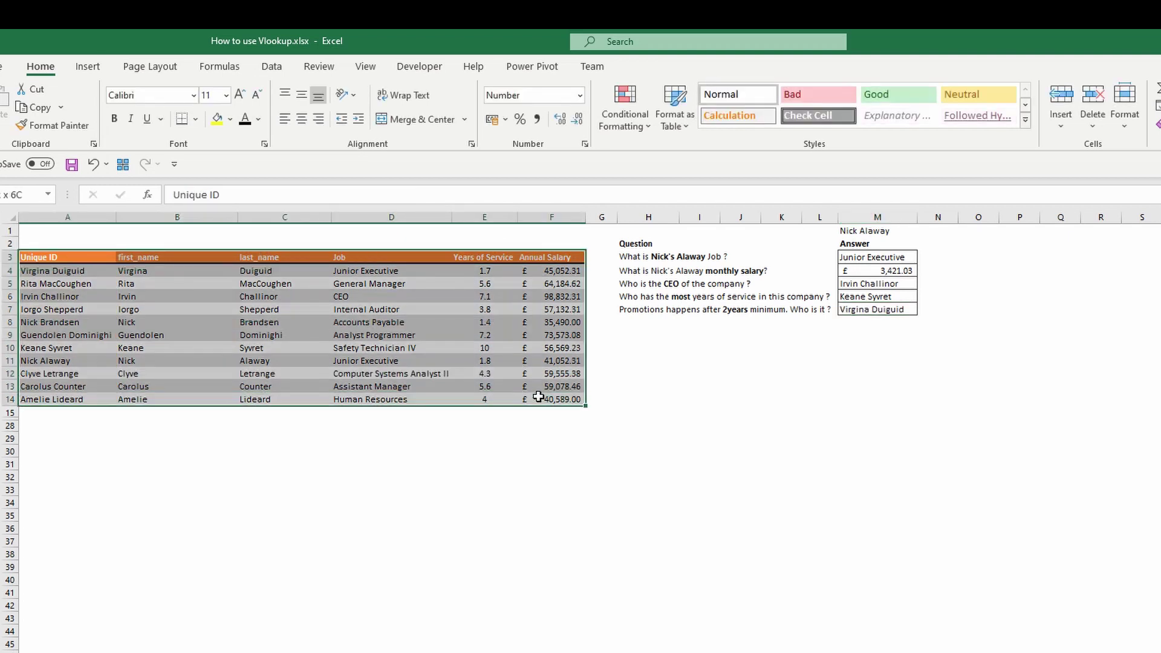
left_click(271, 67)
left_click(432, 106)
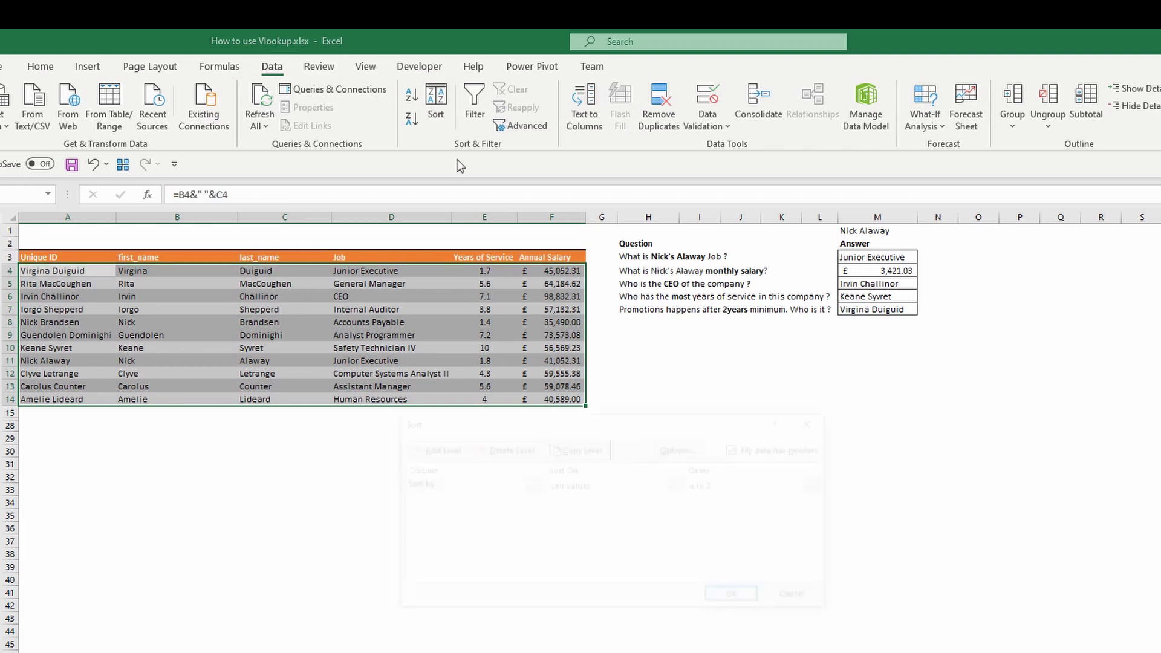
left_click(520, 487)
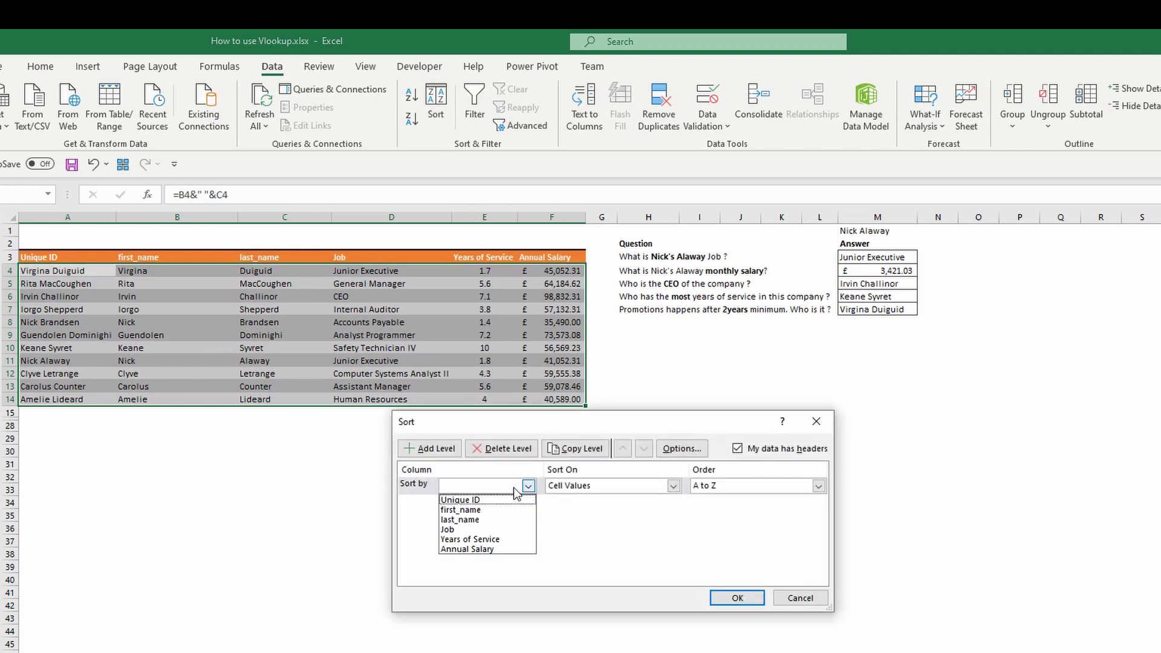
left_click(519, 540)
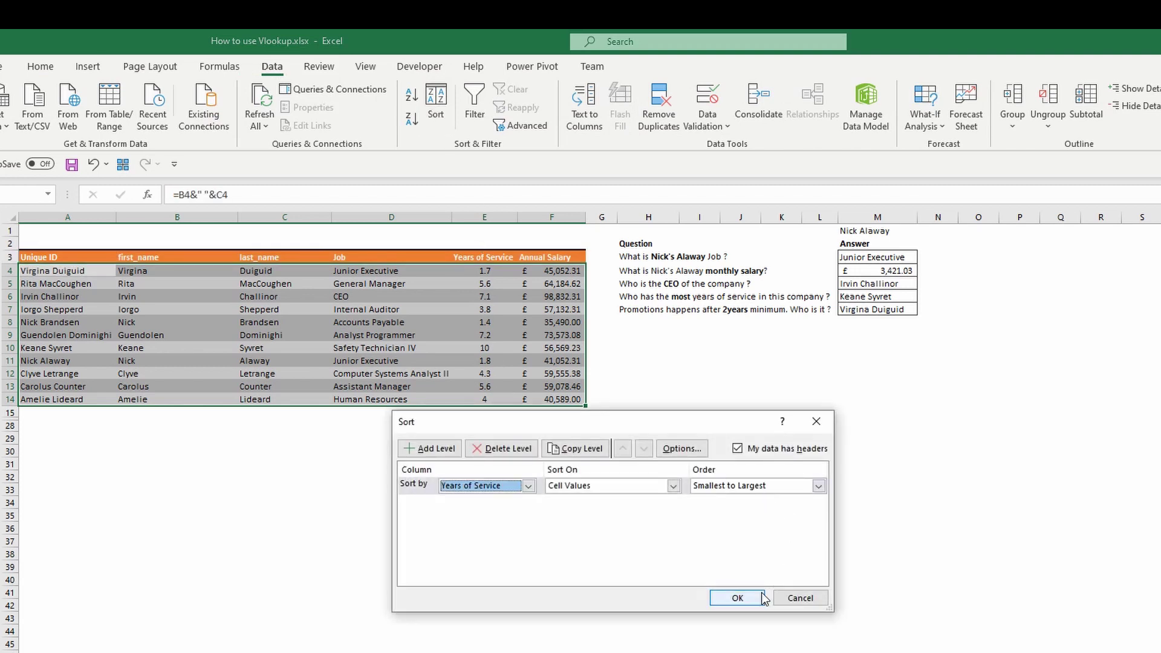
left_click(737, 597)
left_click(877, 310)
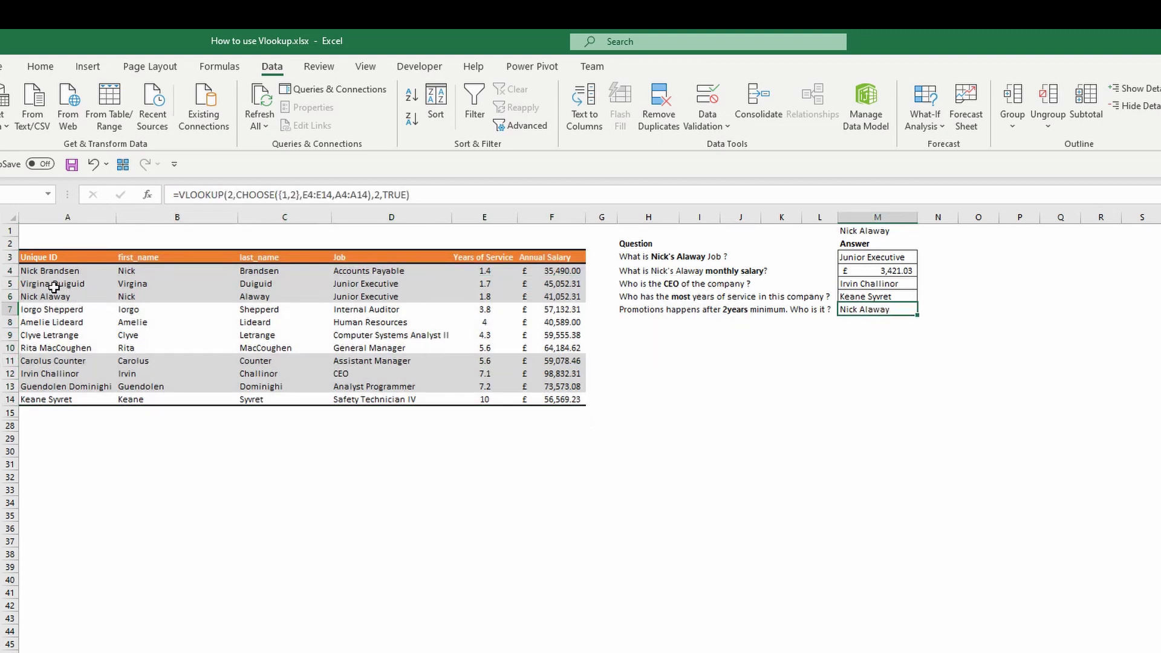
left_click_drag(54, 295, 504, 299)
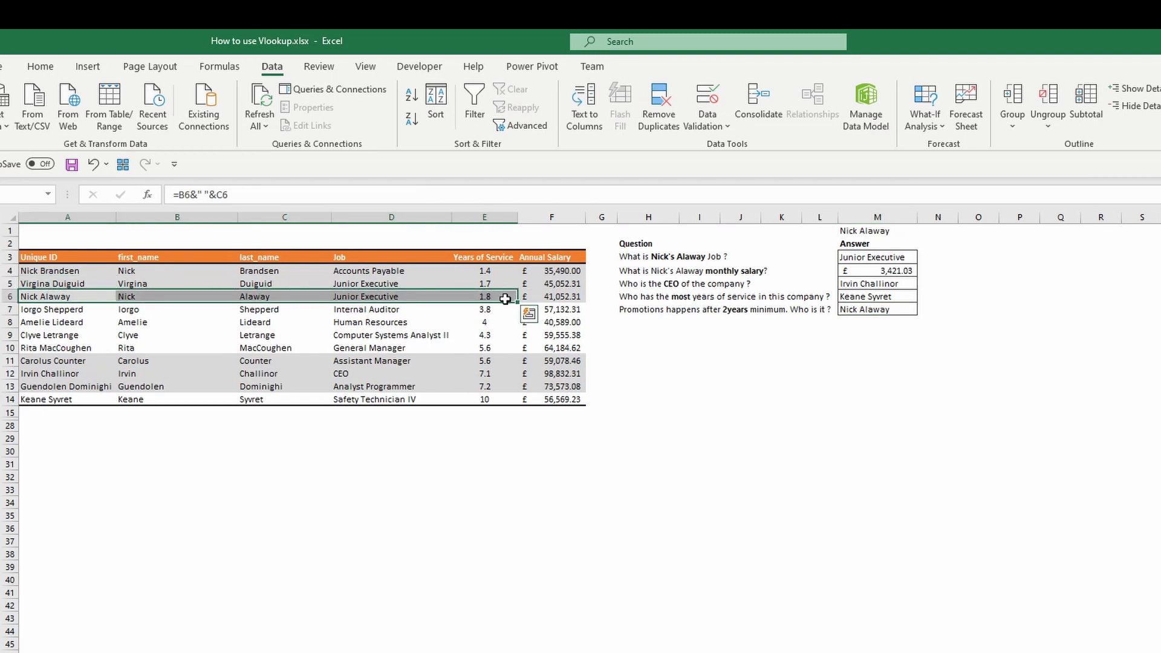